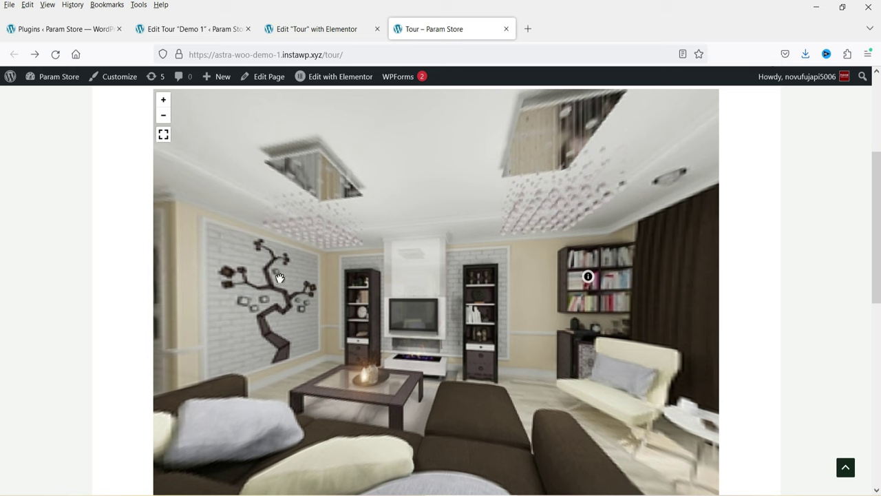
# Turn the living room panorama towards the kitchen hotspot and enter the Kitchen scene
pyautogui.moveTo(227, 287); pyautogui.dragTo(654, 274)
pyautogui.moveTo(295, 276); pyautogui.dragTo(427, 266)
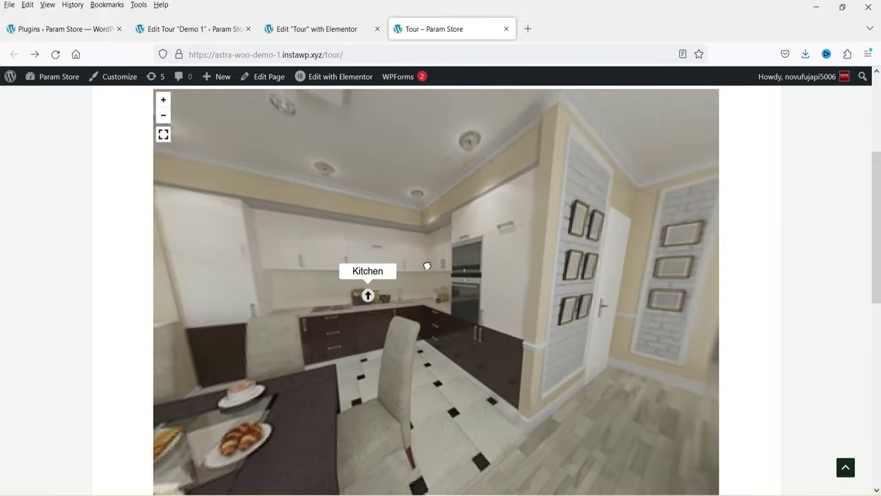
pyautogui.click(367, 295)
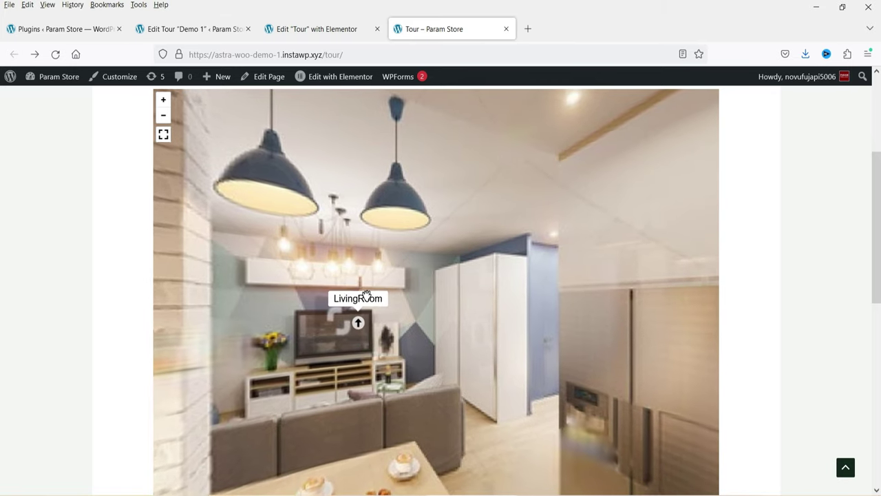
# Look all the way around the kitchen panorama and follow the hotspot back to the LivingRoom scene
pyautogui.moveTo(570, 299); pyautogui.dragTo(364, 285)
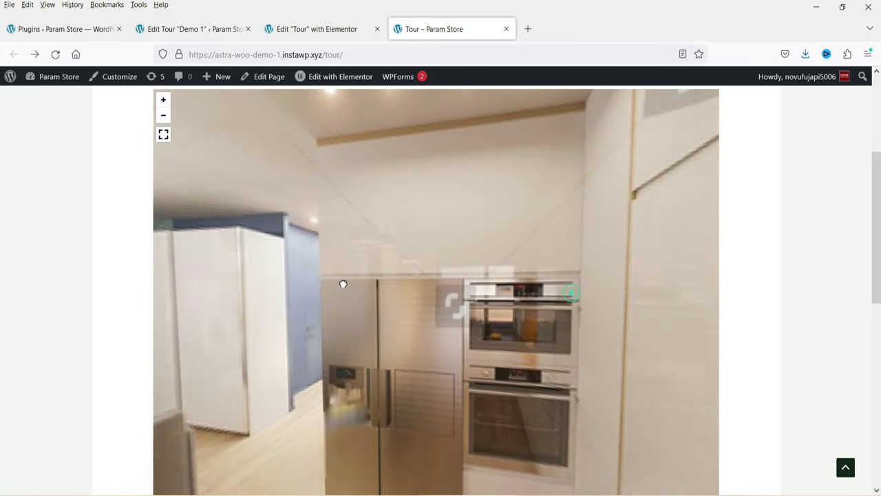
pyautogui.moveTo(522, 287); pyautogui.dragTo(314, 285)
pyautogui.moveTo(626, 265); pyautogui.dragTo(393, 257)
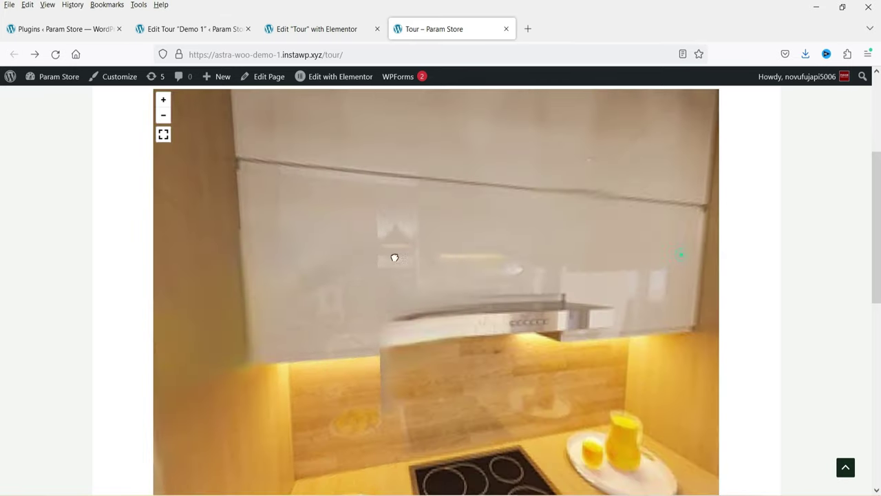
pyautogui.moveTo(597, 243); pyautogui.dragTo(226, 239)
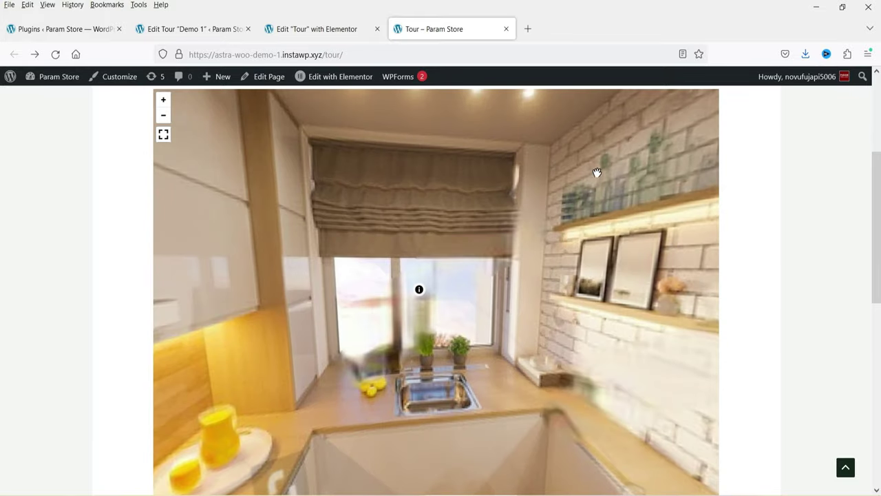
pyautogui.moveTo(513, 170); pyautogui.dragTo(622, 177)
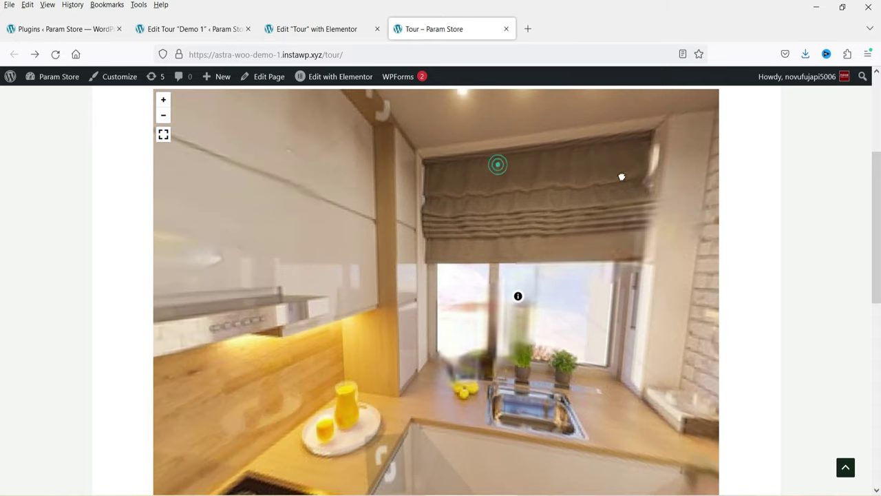
pyautogui.moveTo(353, 260); pyautogui.dragTo(553, 228)
pyautogui.moveTo(425, 415); pyautogui.dragTo(417, 295)
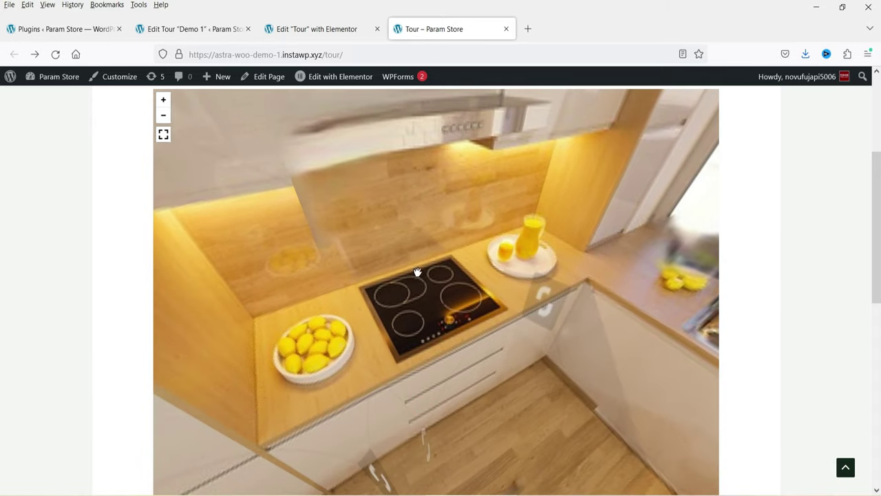
pyautogui.moveTo(615, 268); pyautogui.dragTo(337, 411)
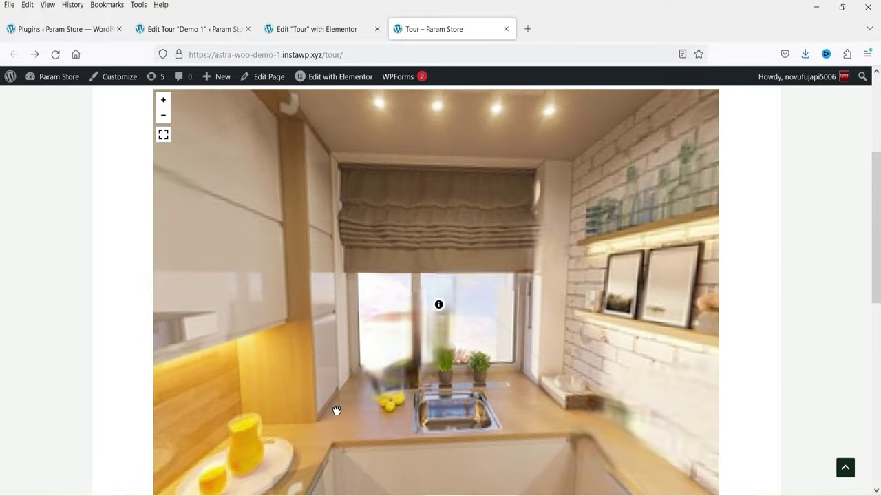
pyautogui.moveTo(608, 333); pyautogui.dragTo(305, 335)
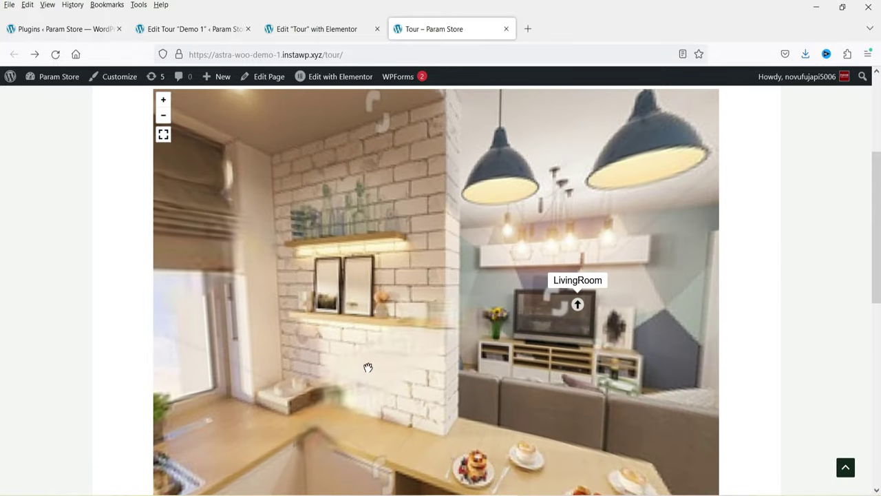
pyautogui.click(576, 304)
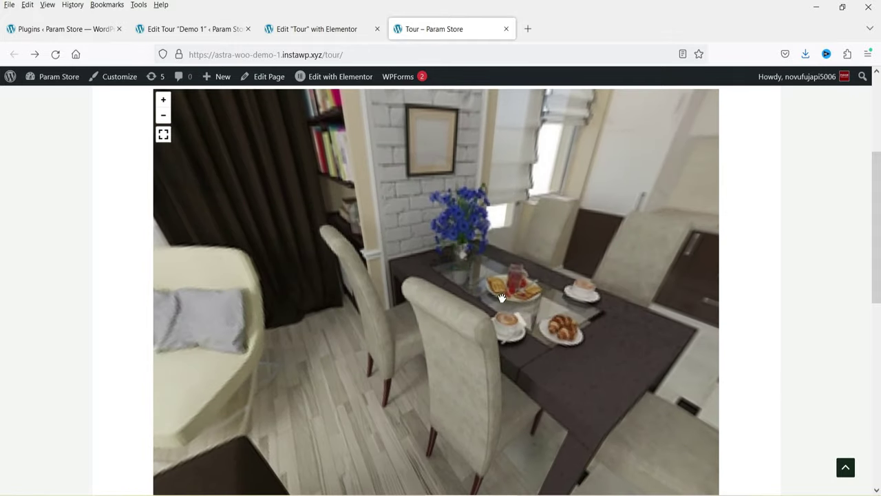
# Test the hotspots in both directions by entering the Kitchen scene again and returning to the living room
pyautogui.moveTo(514, 226); pyautogui.dragTo(238, 275)
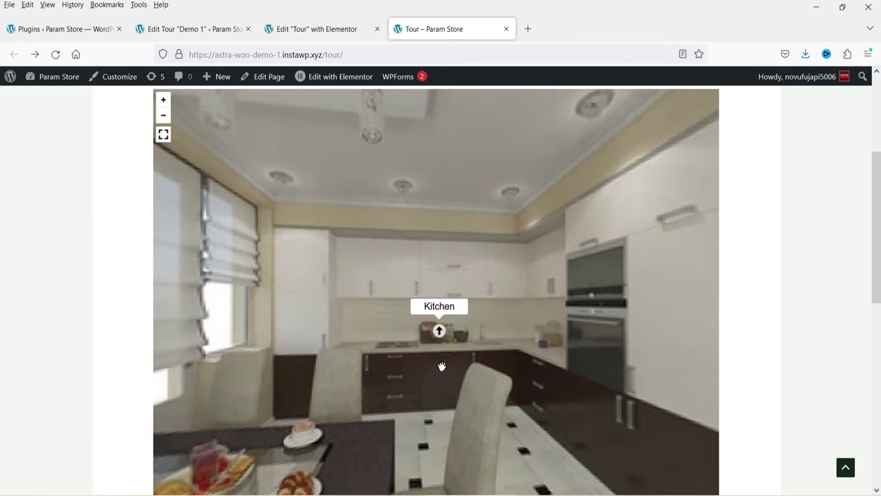
pyautogui.click(440, 332)
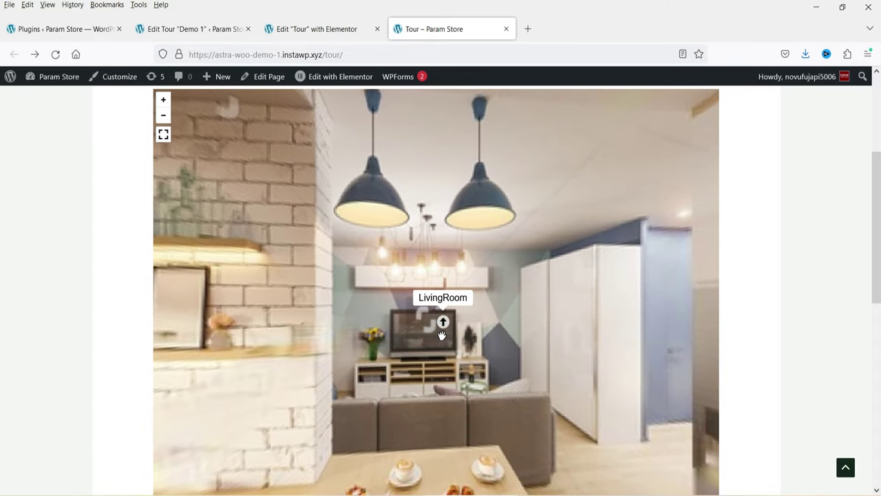
pyautogui.click(413, 319)
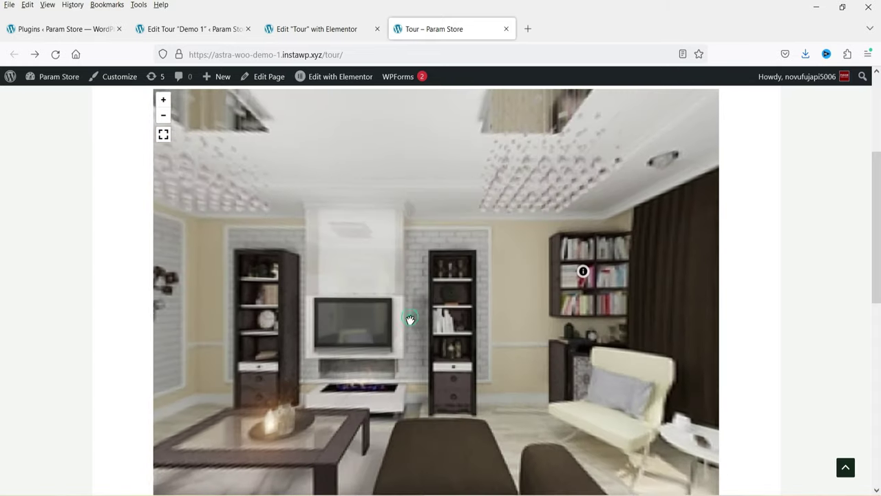
# Enter the Bedroom scene from the living room, look around it and follow the arrow hotspot above the counter plants
pyautogui.moveTo(317, 311); pyautogui.dragTo(567, 310)
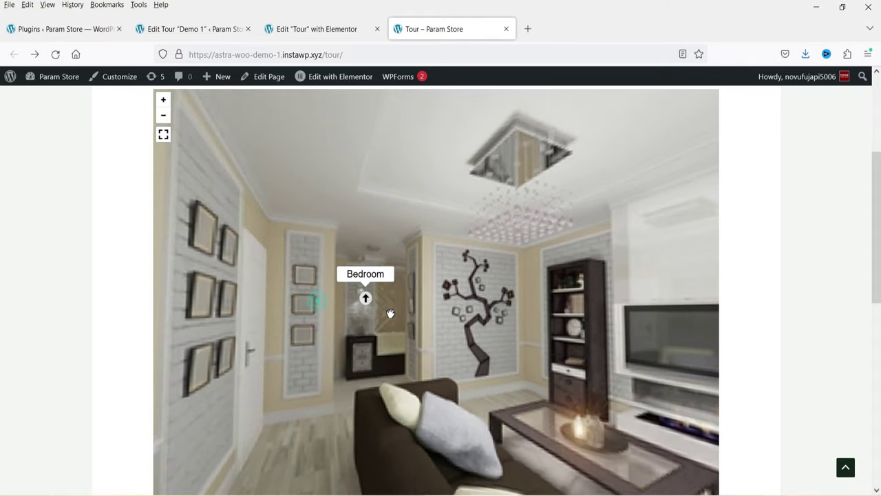
pyautogui.click(363, 299)
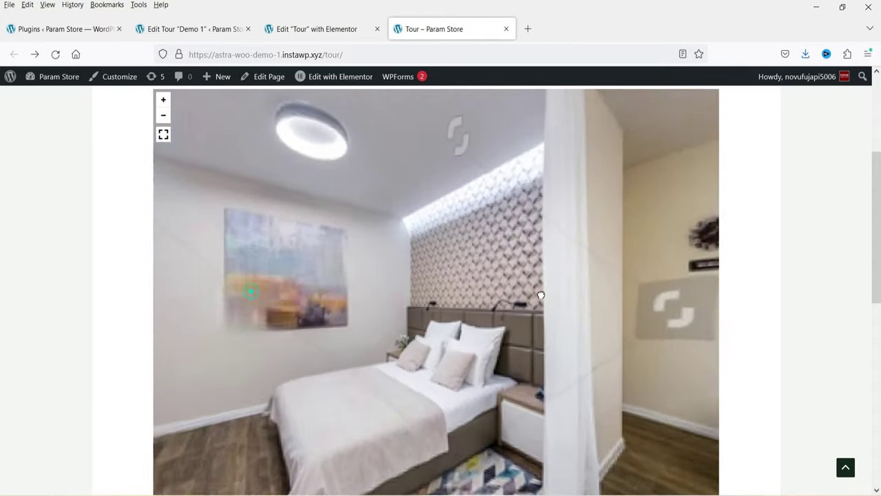
pyautogui.moveTo(250, 291); pyautogui.dragTo(496, 307)
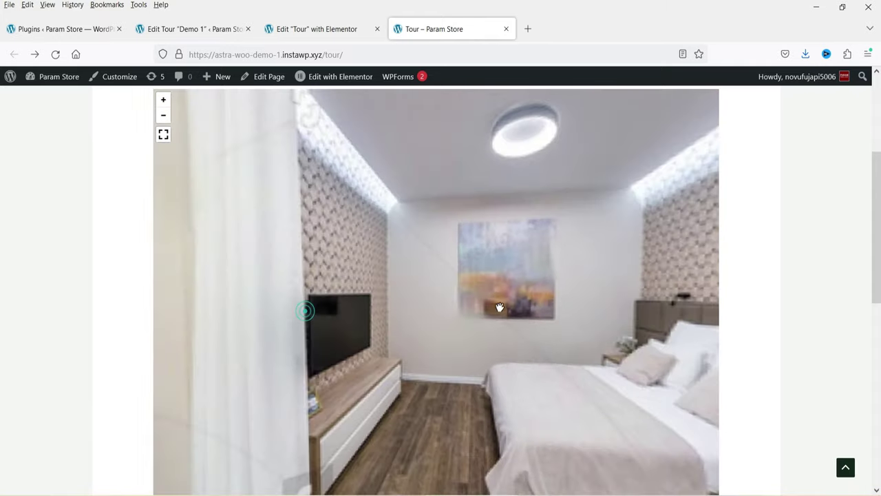
pyautogui.moveTo(596, 282); pyautogui.dragTo(438, 283)
pyautogui.moveTo(608, 318); pyautogui.dragTo(428, 300)
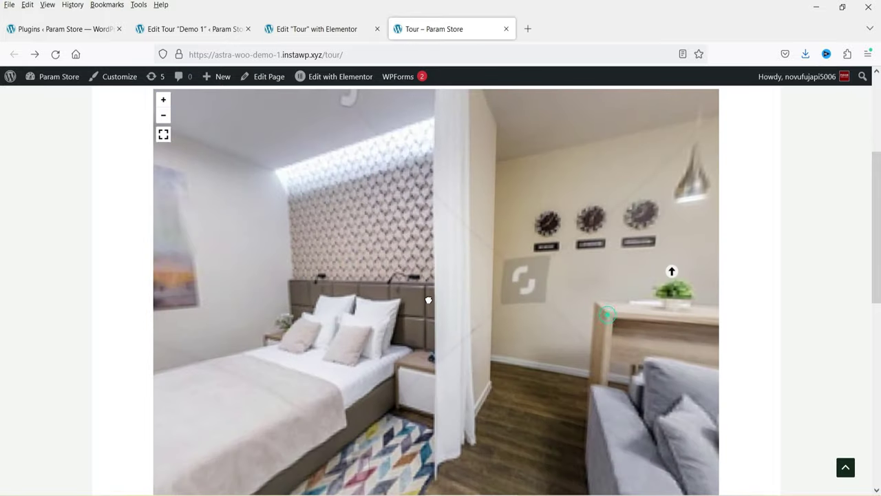
pyautogui.moveTo(667, 325); pyautogui.dragTo(443, 322)
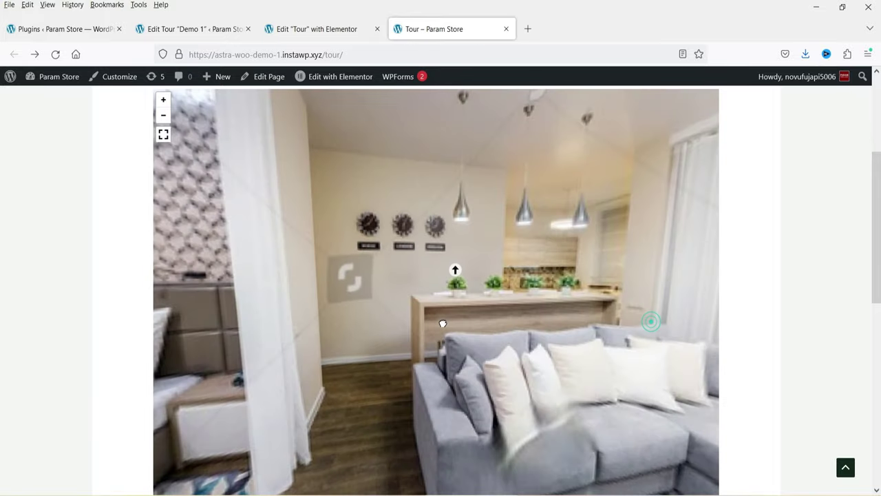
pyautogui.click(456, 271)
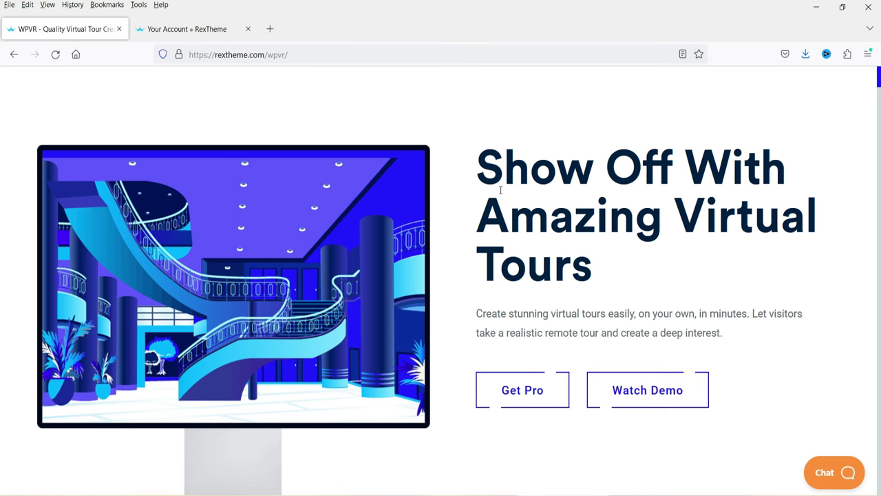
# Review the three-stage virtual tour overview on the WPVR product page, starting with the 360 panoramic image upload
pyautogui.scroll(-5, 501, 190)
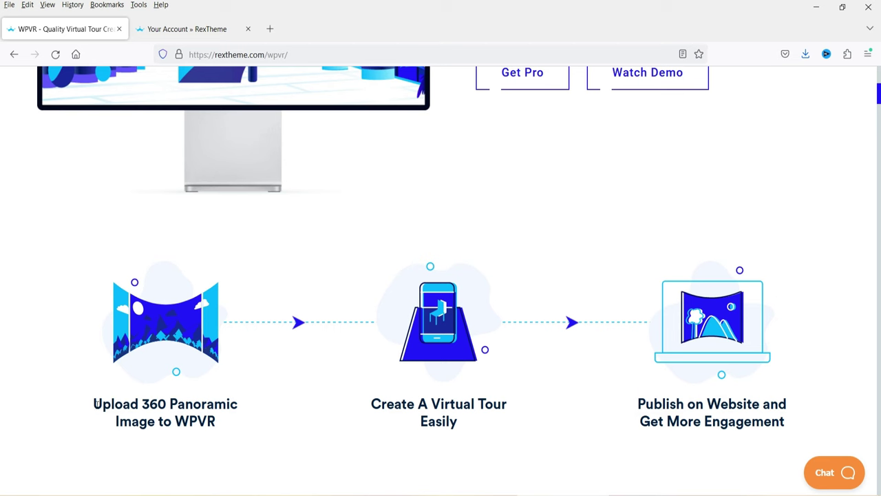
pyautogui.moveTo(92, 403); pyautogui.dragTo(241, 405)
pyautogui.click(153, 432)
pyautogui.scroll(5, 615, 123)
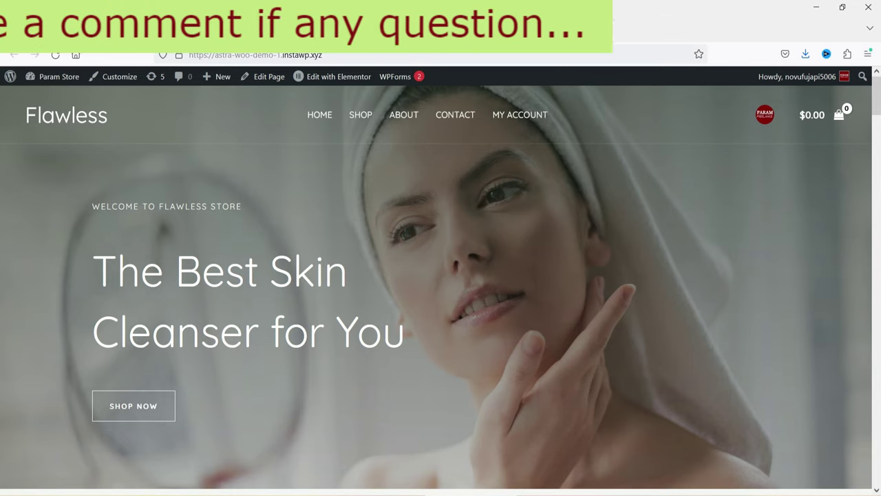
# Go to the WordPress admin dashboard of the store and open the page for adding new plugins
pyautogui.click(62, 29)
pyautogui.moveTo(38, 465)
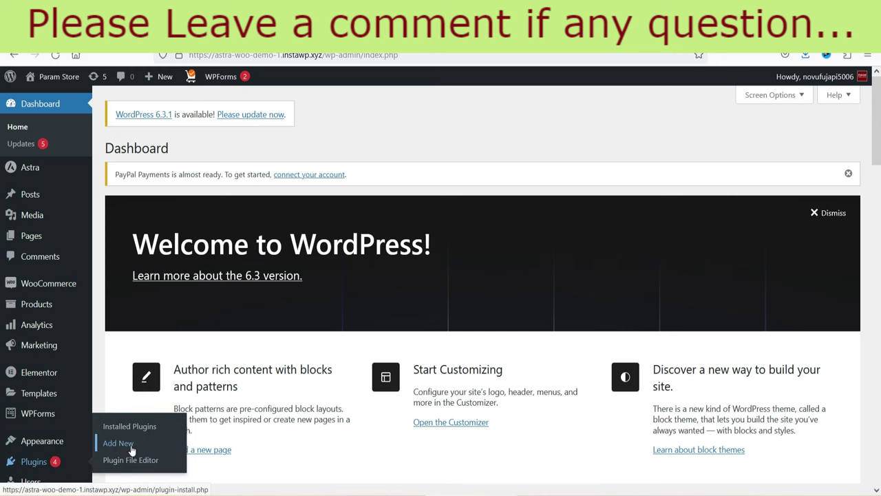
pyautogui.click(118, 443)
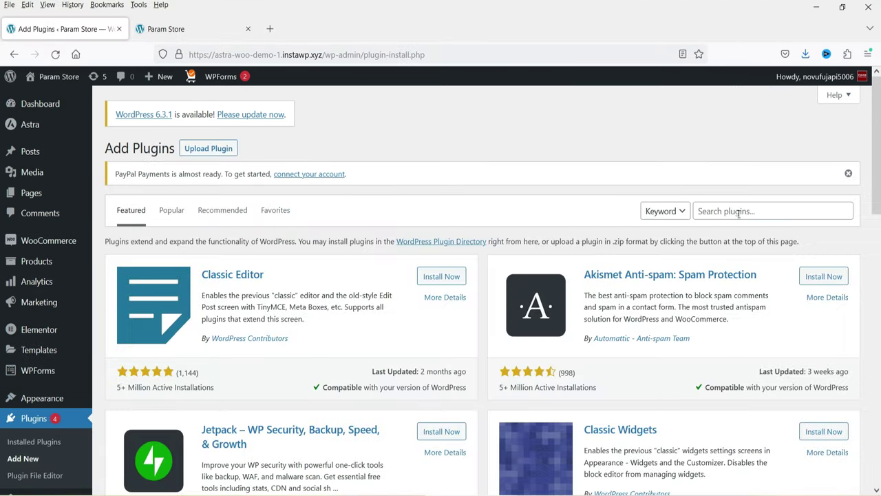
# Search the plugins for "wp vr" and install and activate WP VR – 360 Panorama and Virtual Tour Builder For WordPress
pyautogui.click(738, 213)
pyautogui.write('wp vr')
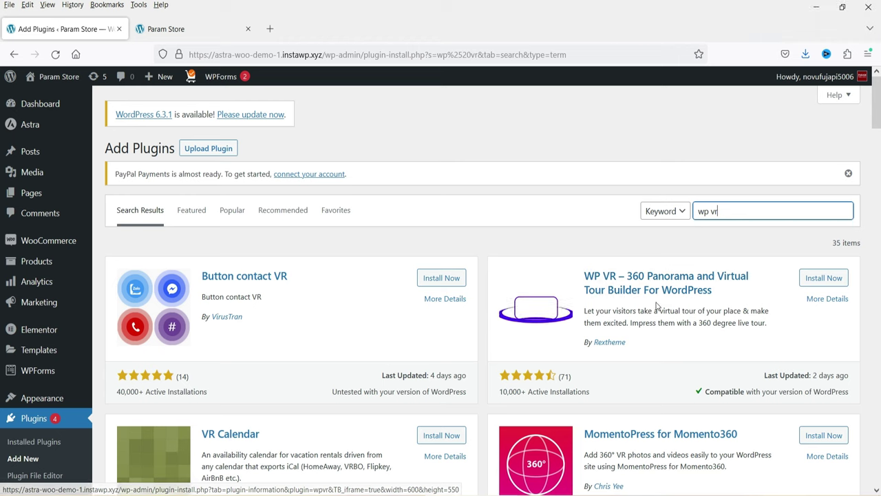
pyautogui.click(830, 280)
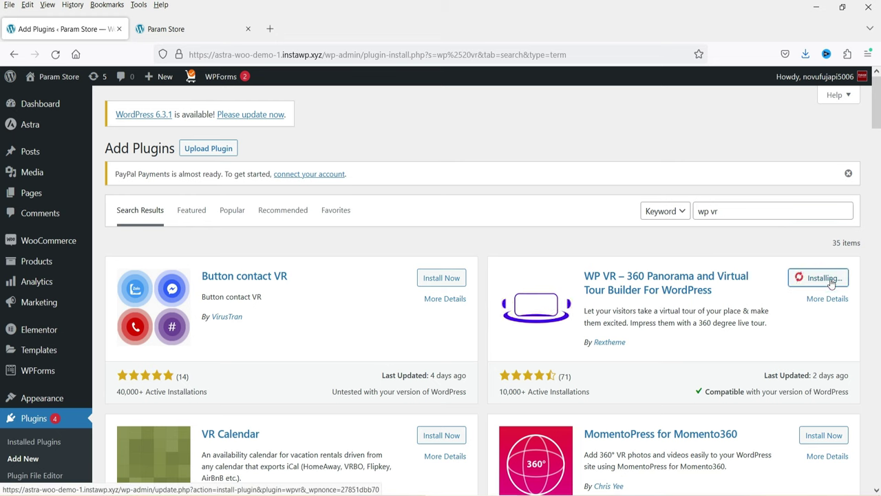
pyautogui.click(831, 279)
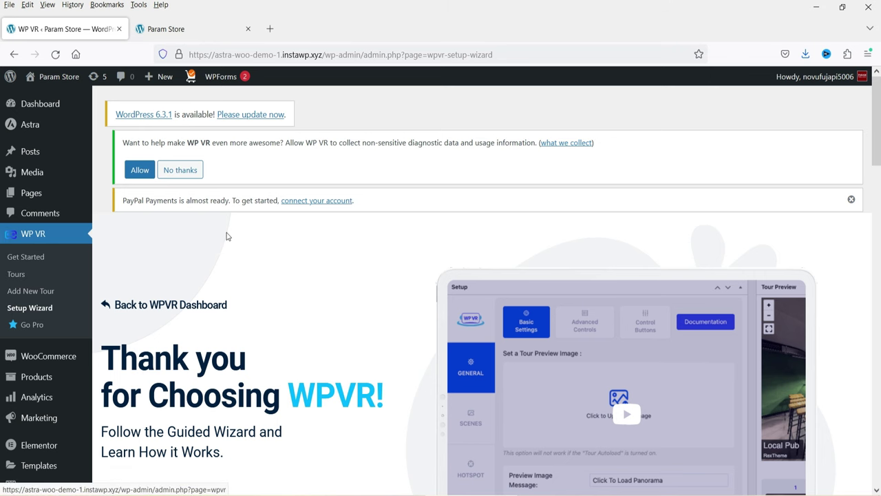
# Look through the WP VR setup wizard page and the Info section of its Get Started page
pyautogui.scroll(-5, 239, 246)
pyautogui.scroll(5, 326, 285)
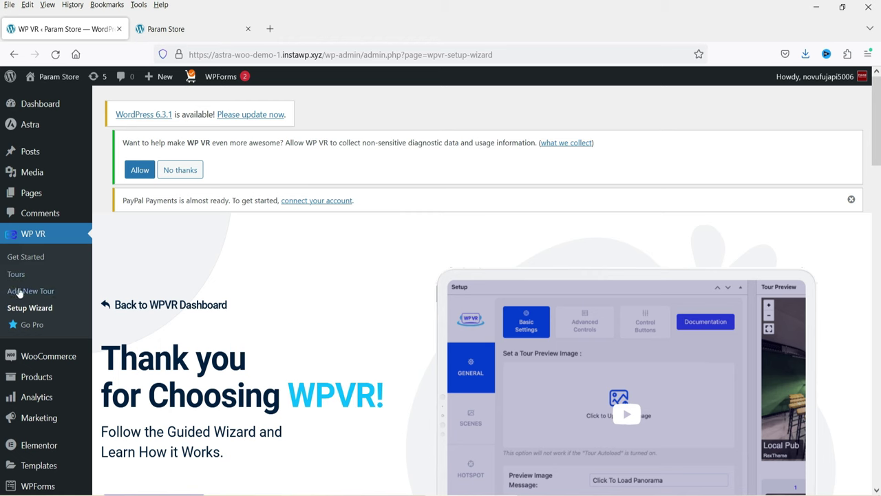
pyautogui.click(35, 256)
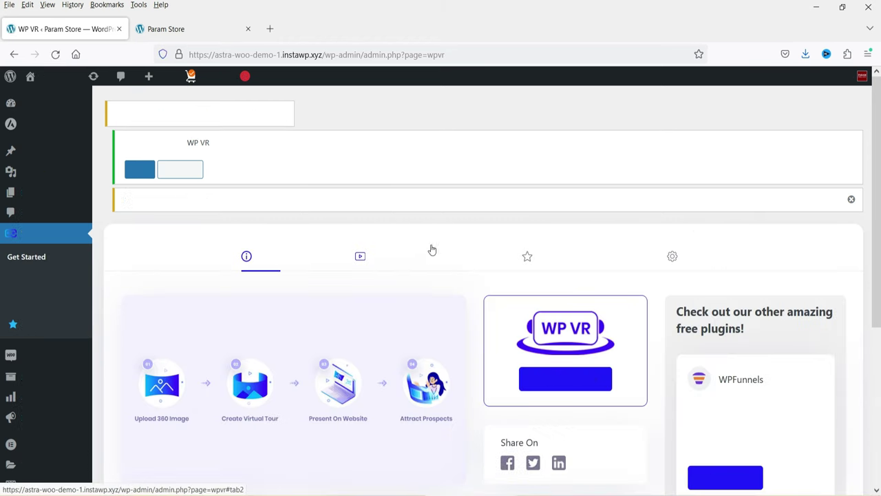
pyautogui.scroll(-3, 434, 248)
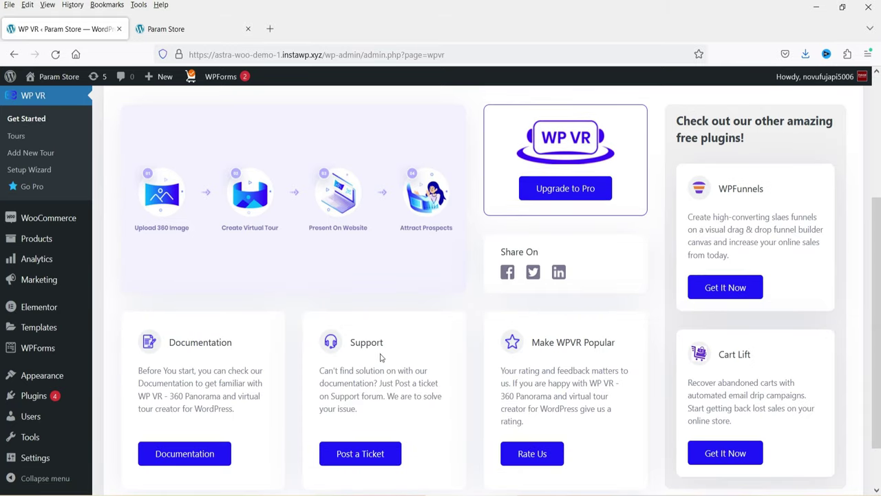
pyautogui.scroll(3, 2, 363)
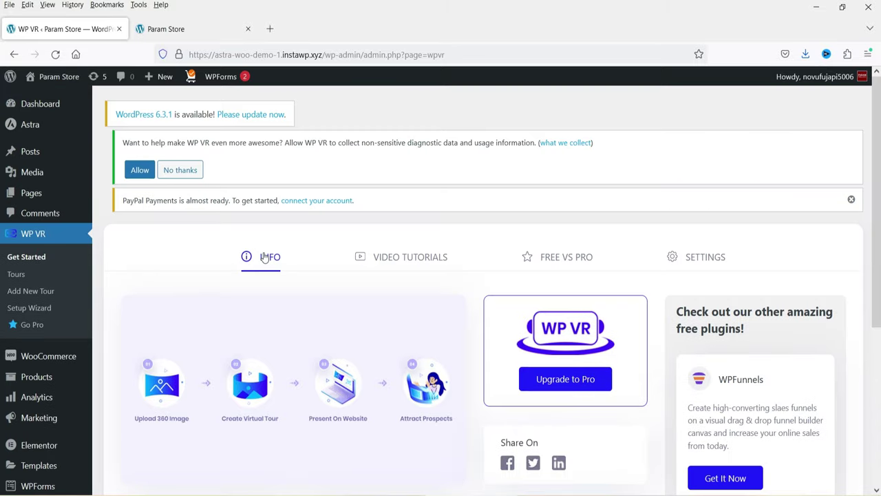
# View the WP VR video tutorials and the Free vs Pro feature comparison
pyautogui.click(403, 257)
pyautogui.scroll(-2, 482, 277)
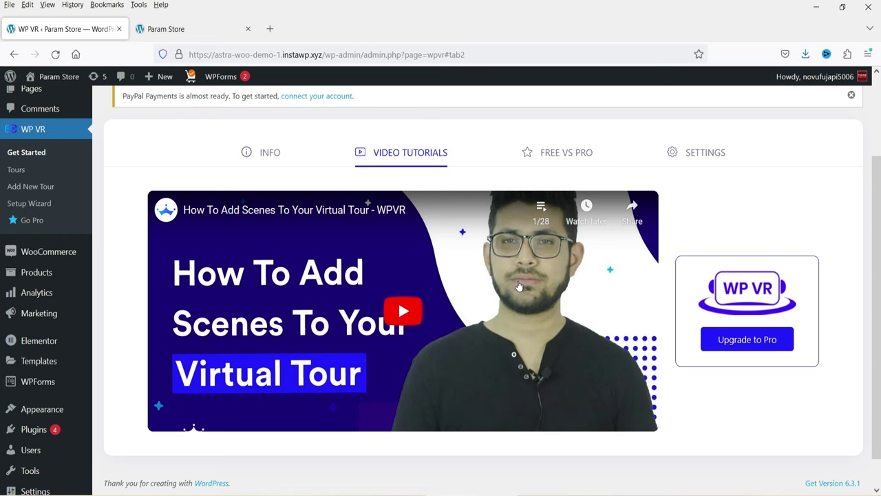
pyautogui.click(541, 153)
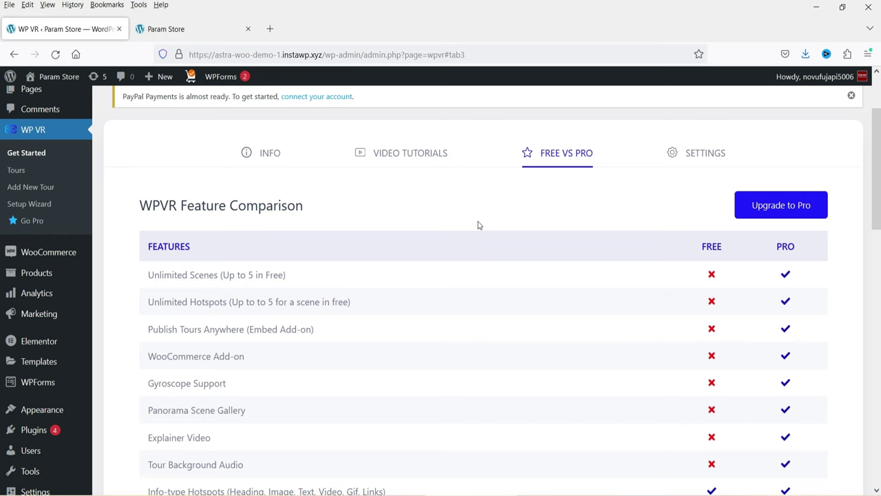
# Examine the General Setup Options in the WP VR settings, from editor and author permissions to the version rollback
pyautogui.click(699, 155)
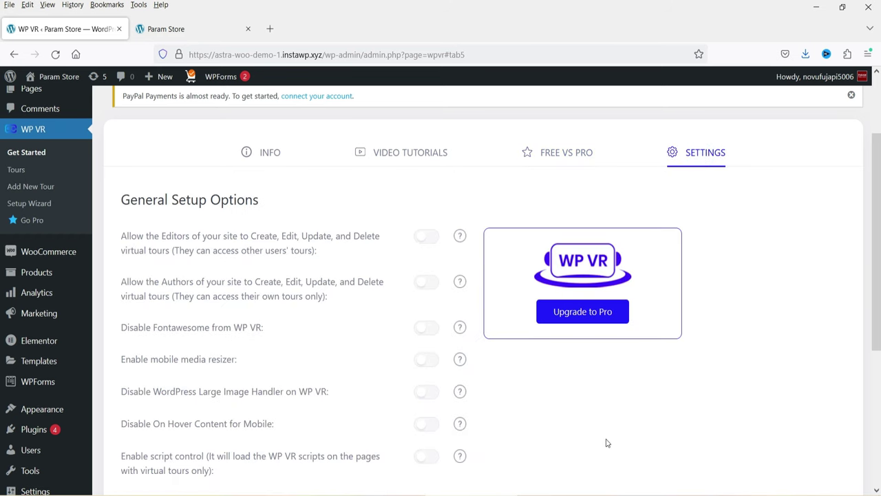
pyautogui.moveTo(122, 236); pyautogui.dragTo(248, 236)
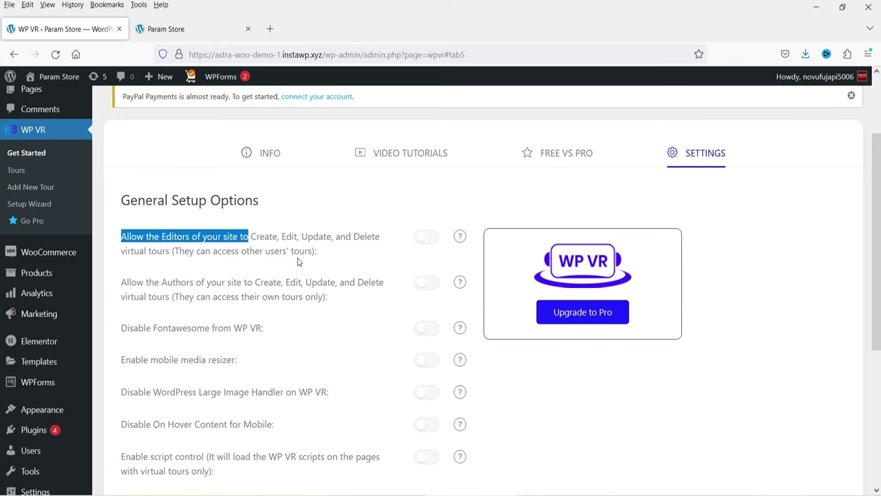
pyautogui.moveTo(123, 282); pyautogui.dragTo(217, 283)
pyautogui.scroll(-3, 274, 250)
pyautogui.moveTo(143, 199); pyautogui.dragTo(234, 200)
pyautogui.moveTo(166, 234); pyautogui.dragTo(241, 237)
pyautogui.click(241, 239)
pyautogui.scroll(-2, 249, 241)
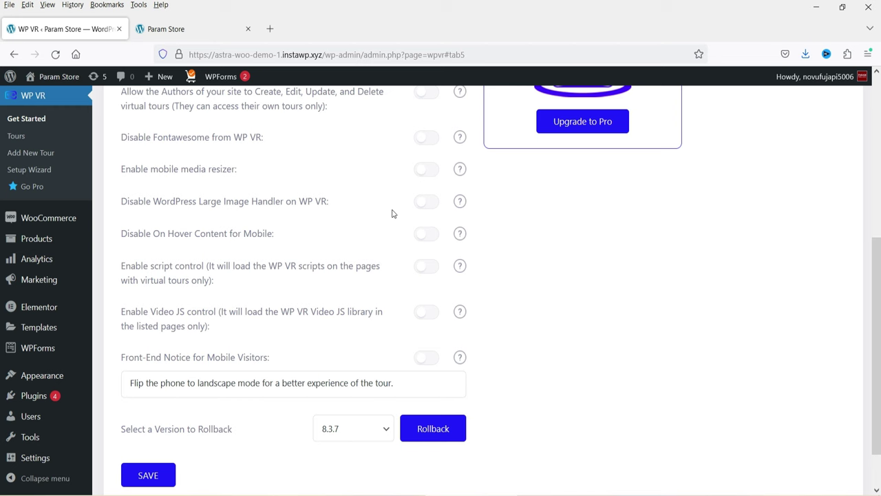
# Turn on Disable WordPress Large Image Handler on WP VR and check the allowed-pages field of script control, leaving script control off
pyautogui.click(427, 203)
pyautogui.click(433, 273)
pyautogui.click(212, 357)
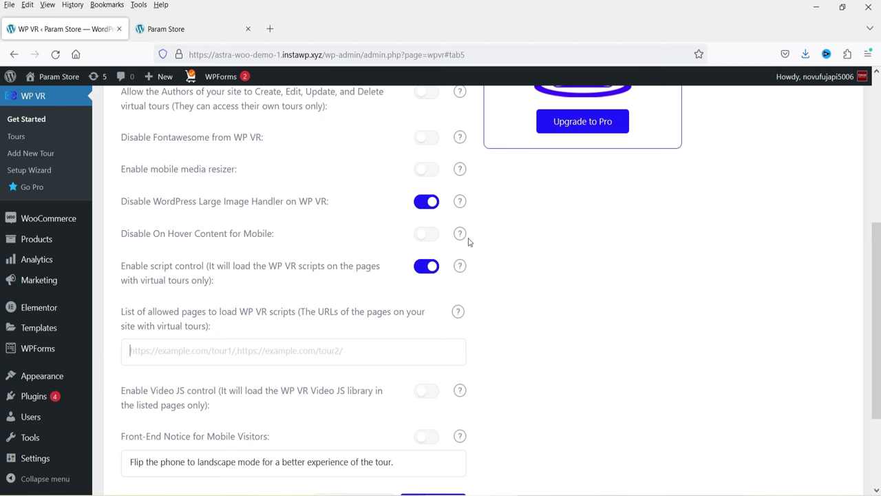
pyautogui.click(427, 266)
# Enable the Front-End Notice for Mobile Visitors with its default landscape-mode message and save the WP VR settings
pyautogui.scroll(-1, 667, 262)
pyautogui.scroll(-1, 667, 263)
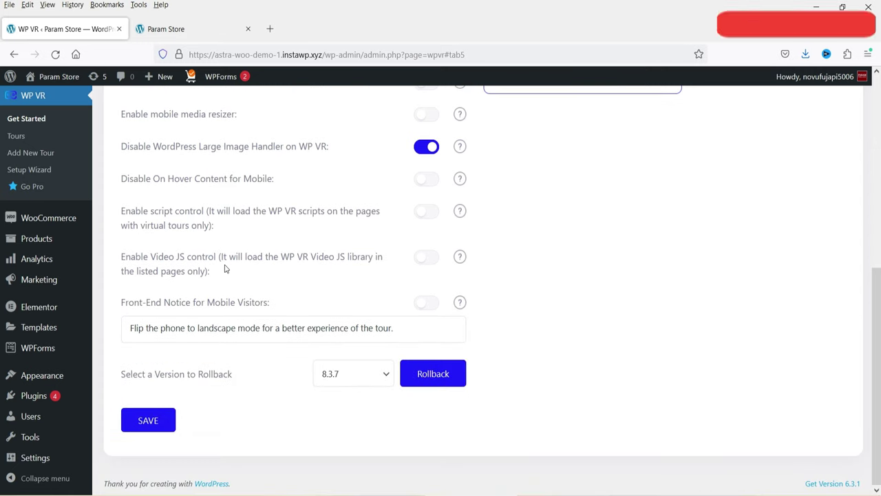
pyautogui.moveTo(125, 303); pyautogui.dragTo(277, 305)
pyautogui.click(300, 307)
pyautogui.click(299, 307)
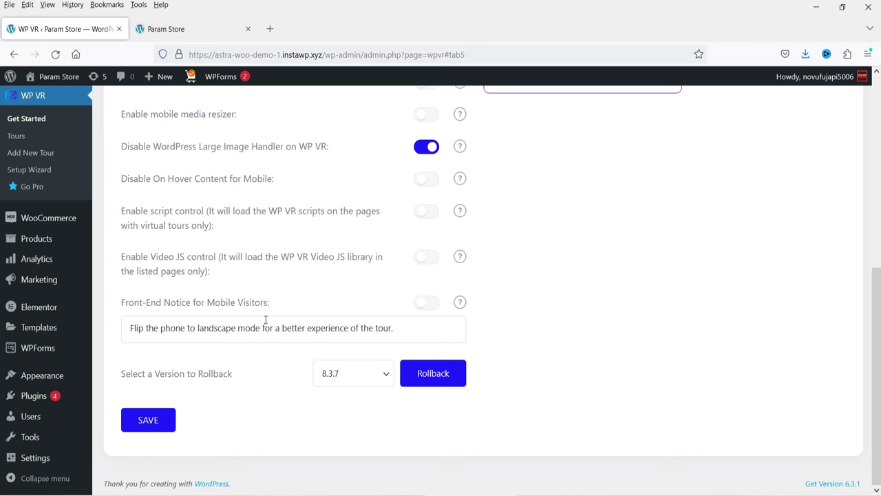
pyautogui.moveTo(426, 330); pyautogui.dragTo(126, 329)
pyautogui.click(205, 341)
pyautogui.click(427, 303)
pyautogui.moveTo(461, 309)
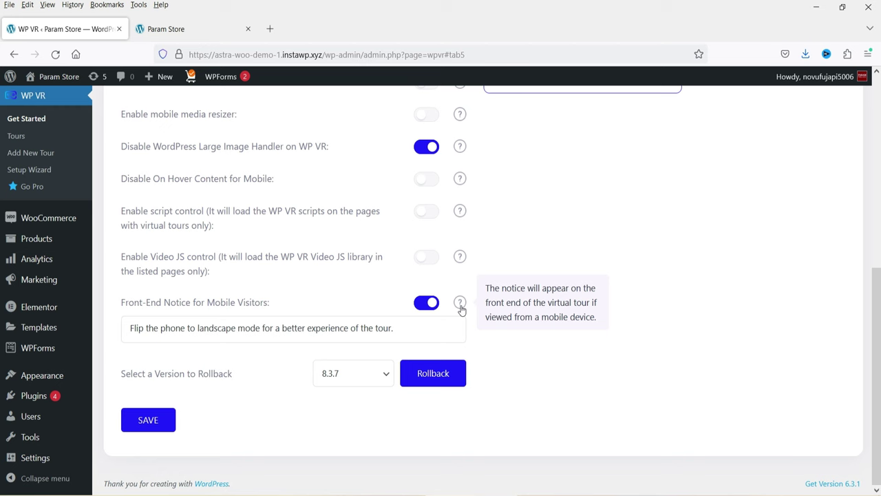
pyautogui.click(147, 427)
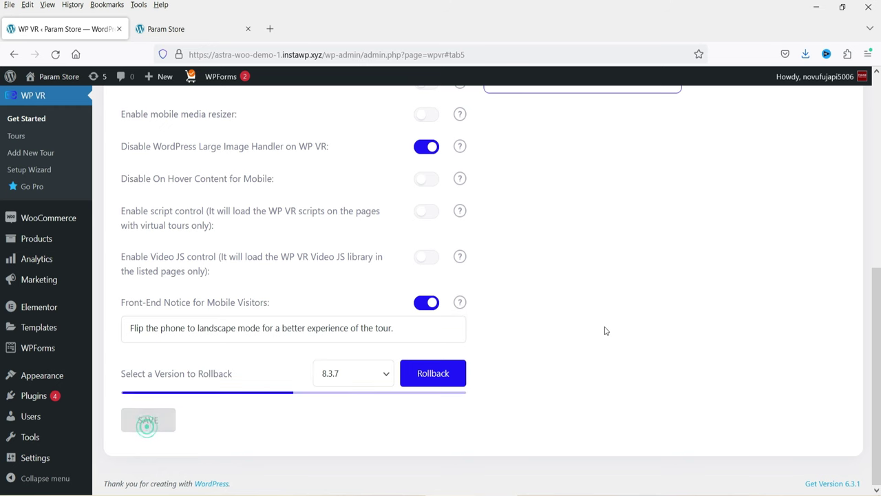
pyautogui.scroll(3, 686, 314)
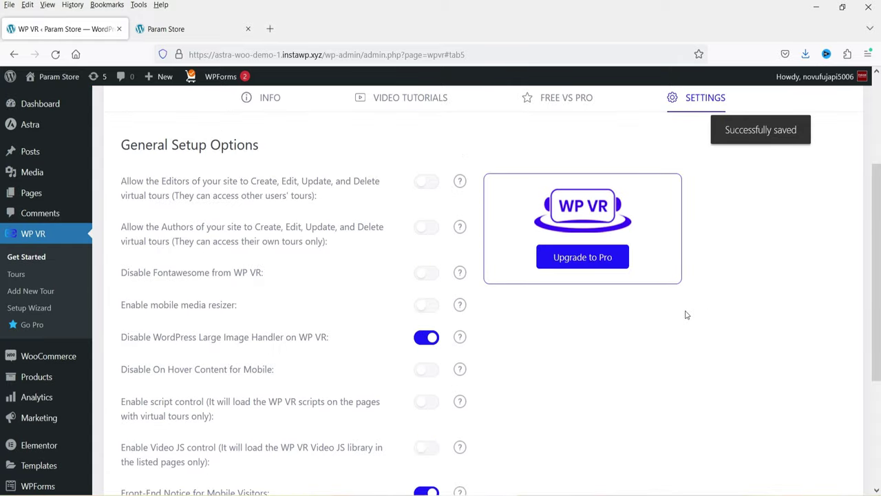
# Add a new tour titled "Demo 1" and view its general basic settings before returning to the scenes
pyautogui.scroll(2, 685, 315)
pyautogui.click(17, 274)
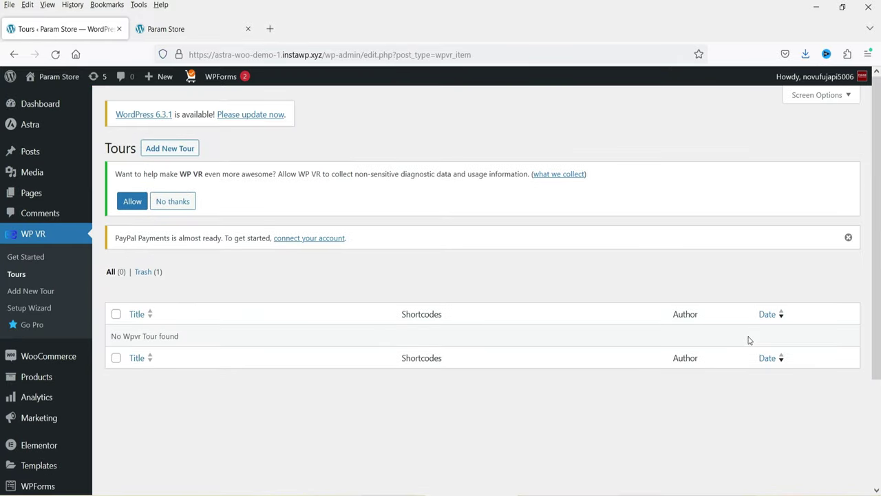
pyautogui.click(178, 151)
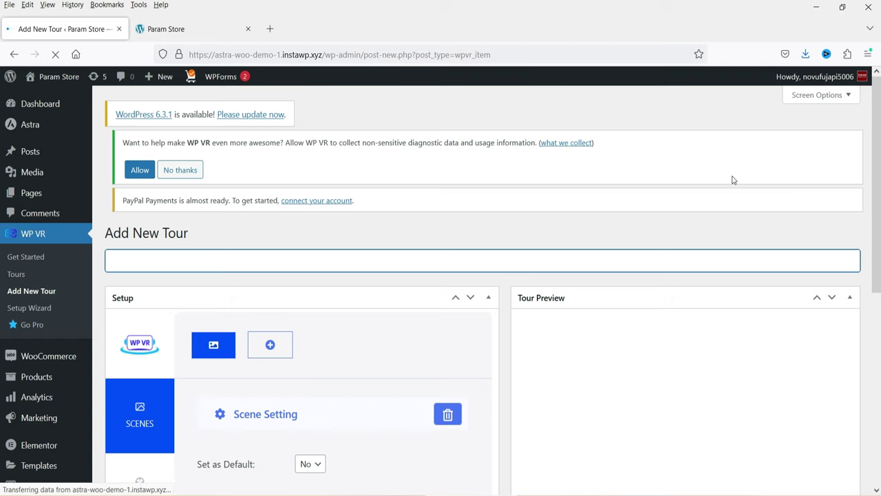
pyautogui.write('Demo 1')
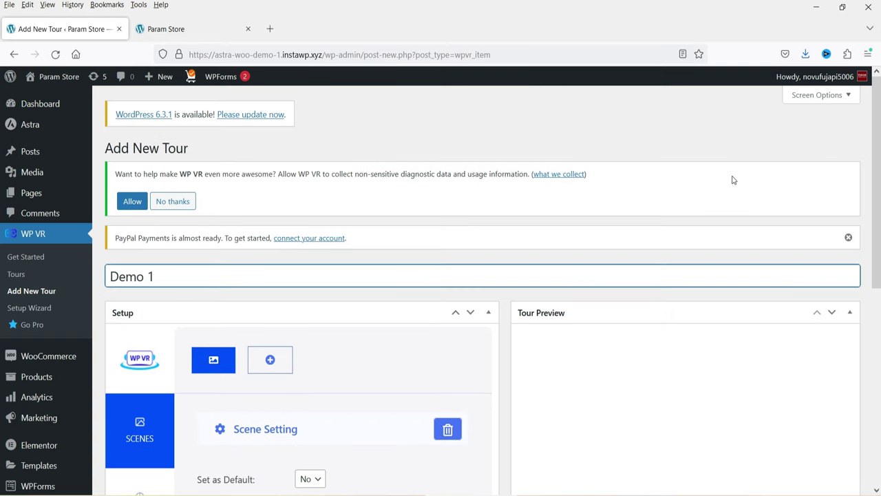
pyautogui.scroll(-3, 620, 169)
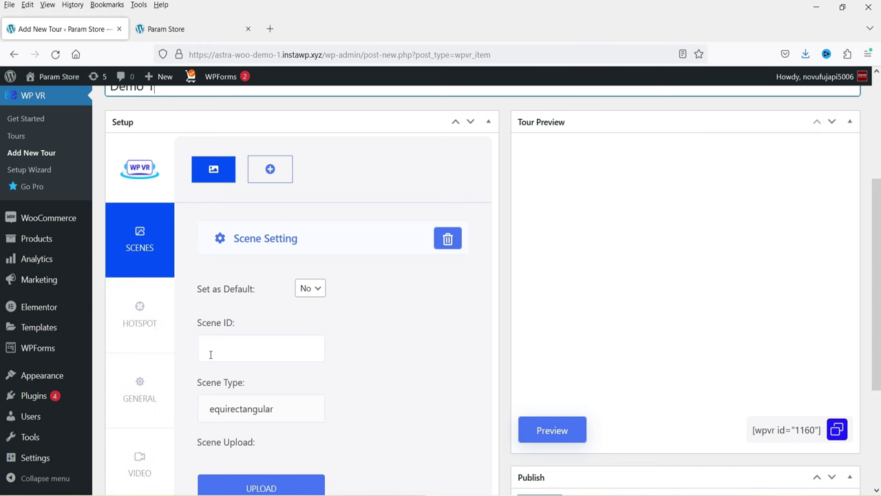
pyautogui.click(135, 403)
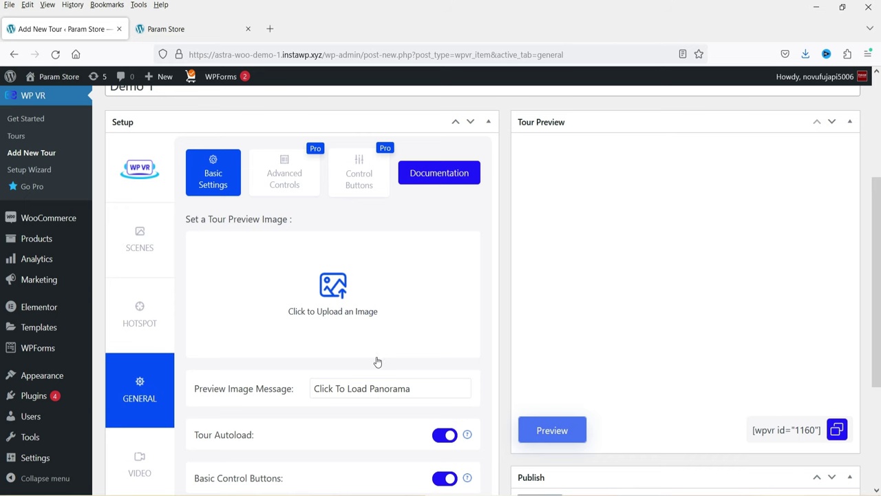
pyautogui.click(141, 245)
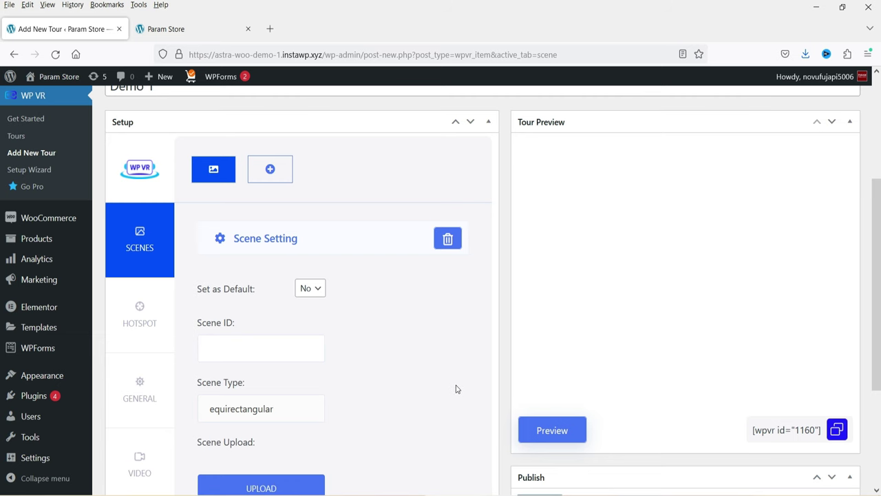
# Upload the Living-Room image from the Desktop as the panorama of the first scene
pyautogui.scroll(-2, 423, 344)
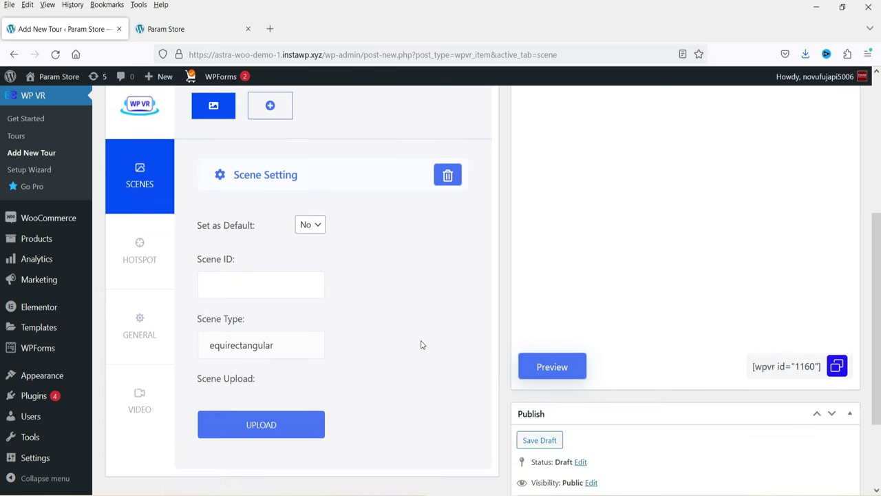
pyautogui.click(279, 429)
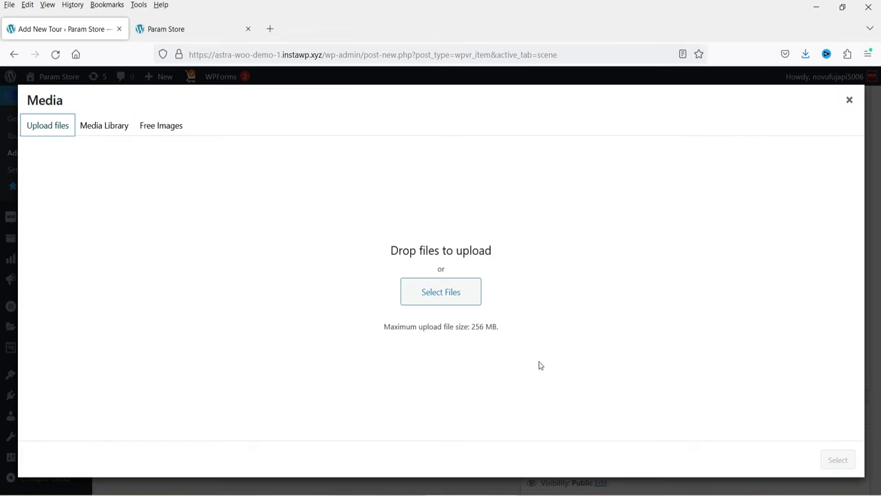
pyautogui.click(455, 296)
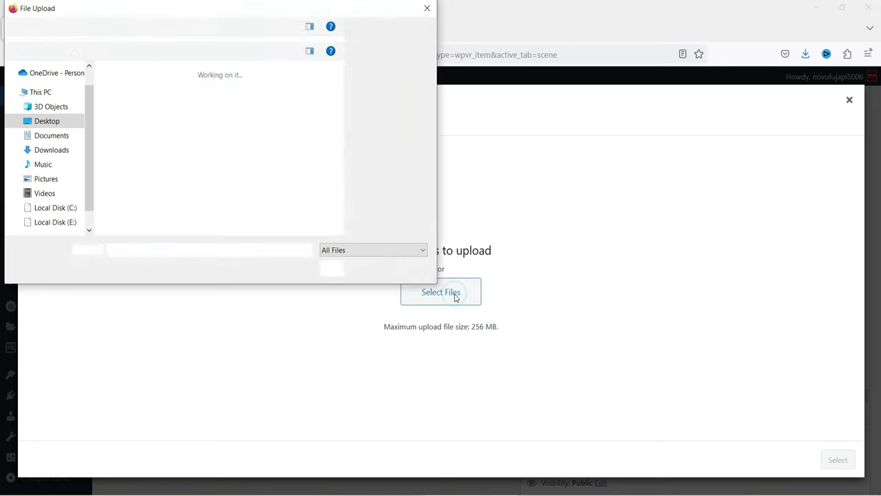
pyautogui.click(394, 122)
pyautogui.click(340, 269)
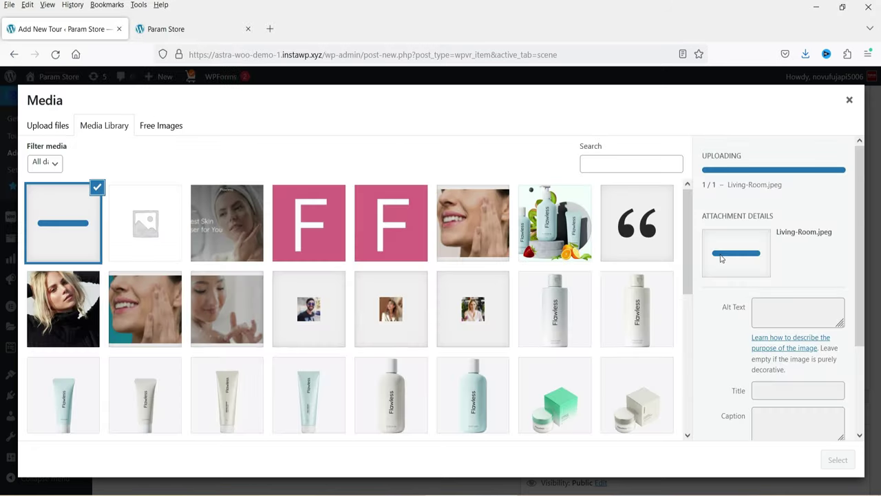
pyautogui.click(838, 459)
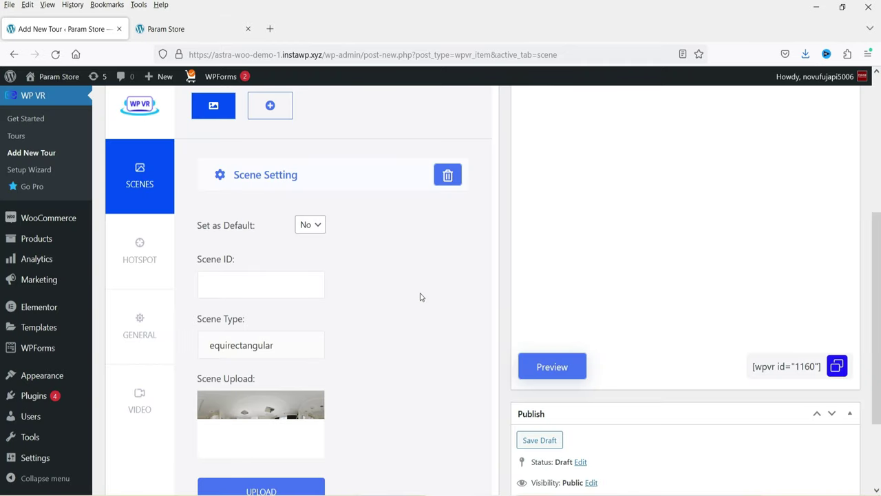
# Give the first scene the ID "LivingRoom" and set it as the default scene
pyautogui.click(254, 287)
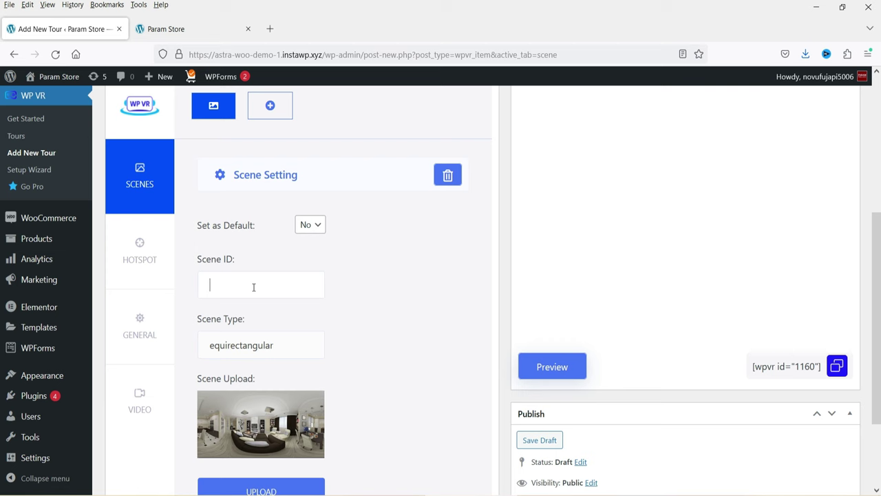
pyautogui.write('livingRoom')
pyautogui.click(212, 283)
pyautogui.press('BackSpace')
pyautogui.write('L')
pyautogui.click(305, 244)
pyautogui.scroll(-3, 364, 275)
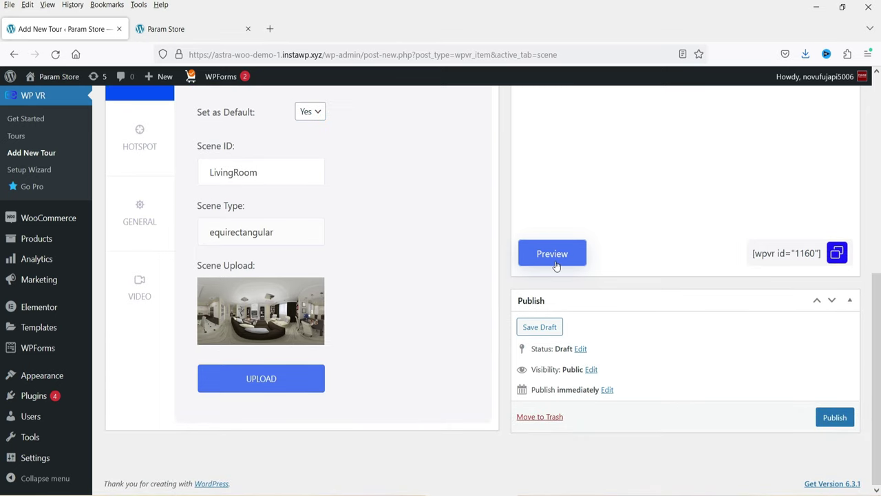
# Generate the tour preview and look around the LivingRoom panorama
pyautogui.click(555, 266)
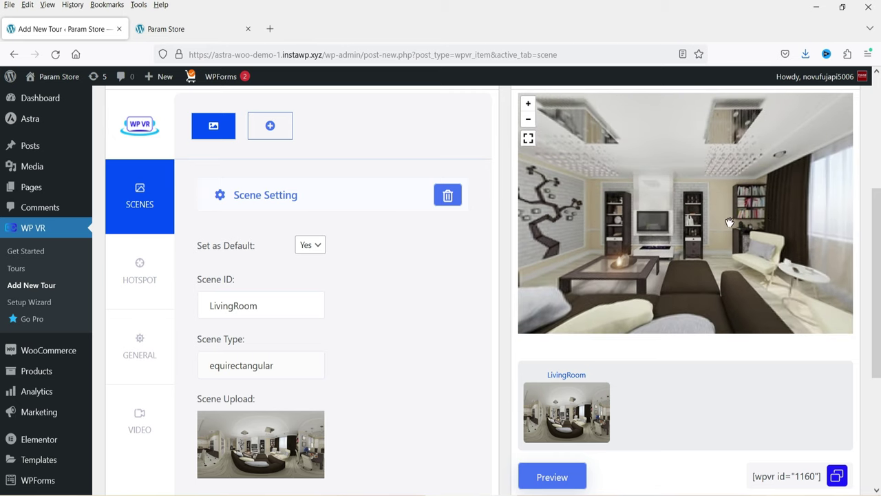
pyautogui.moveTo(794, 217); pyautogui.dragTo(682, 217)
pyautogui.moveTo(796, 217); pyautogui.dragTo(649, 208)
pyautogui.moveTo(799, 210); pyautogui.dragTo(625, 212)
pyautogui.moveTo(761, 219); pyautogui.dragTo(723, 215)
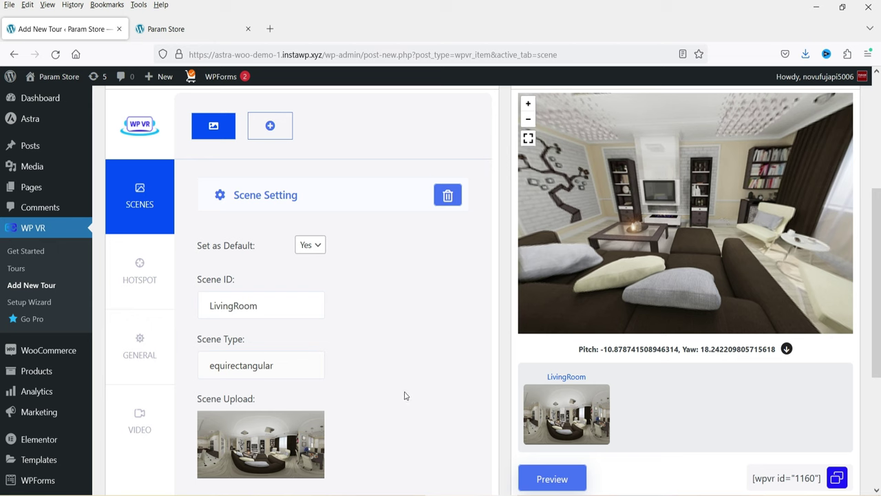
# Add a second scene with the uploaded Kitchen-fotor-1.jpg image and the scene ID "Kitchen"
pyautogui.click(270, 129)
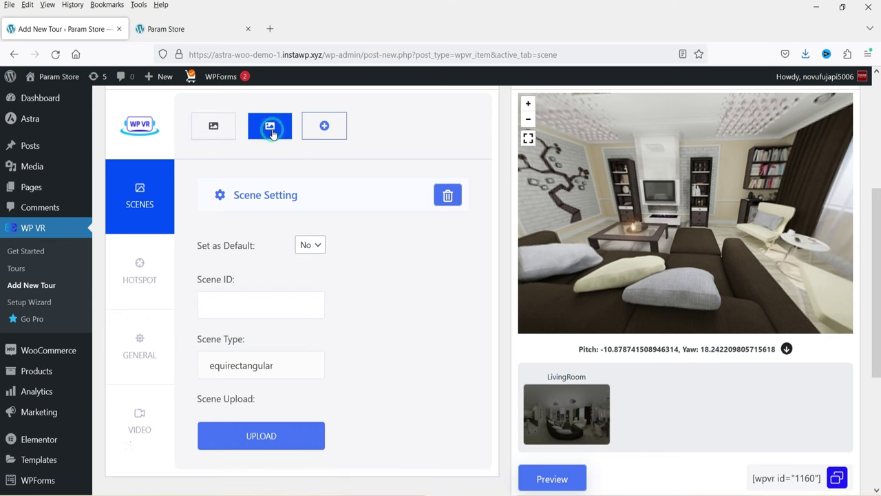
pyautogui.click(260, 440)
pyautogui.click(53, 128)
pyautogui.click(428, 297)
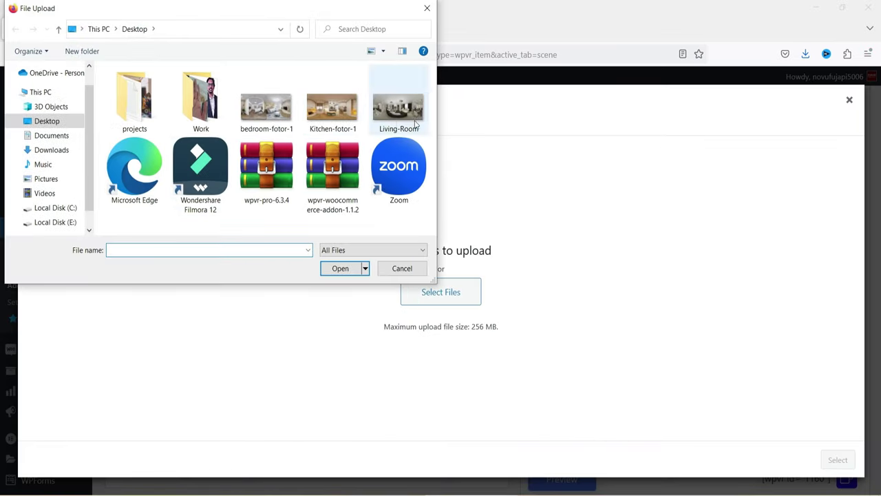
pyautogui.click(329, 110)
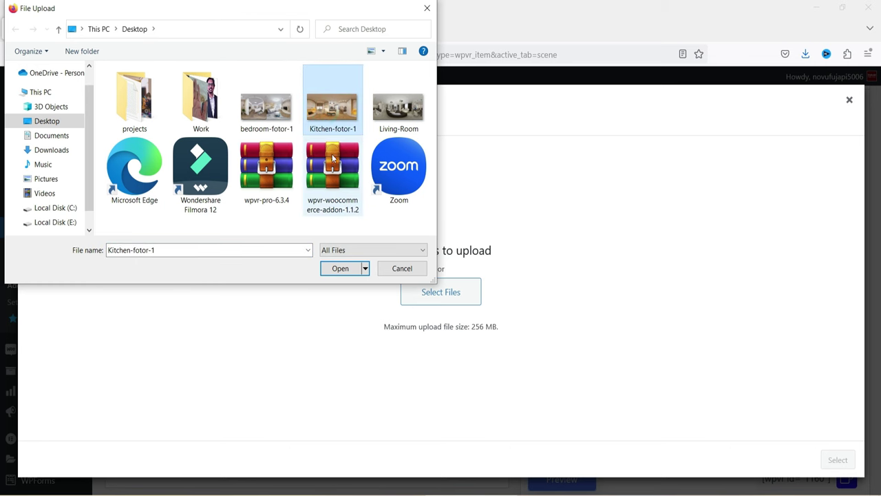
pyautogui.click(341, 268)
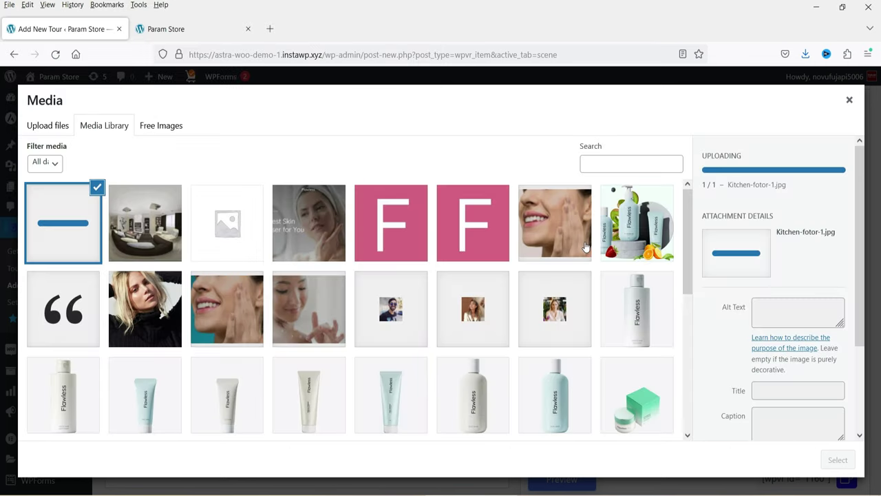
pyautogui.click(838, 459)
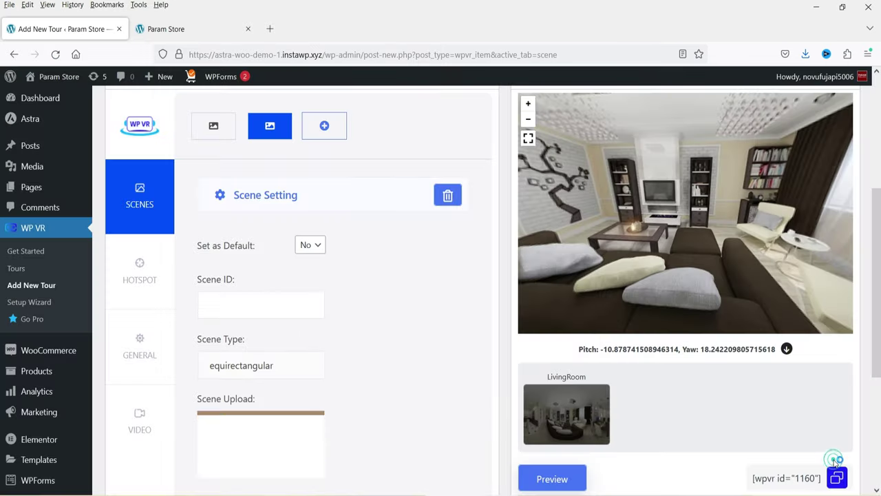
pyautogui.click(244, 305)
pyautogui.write('Kitc')
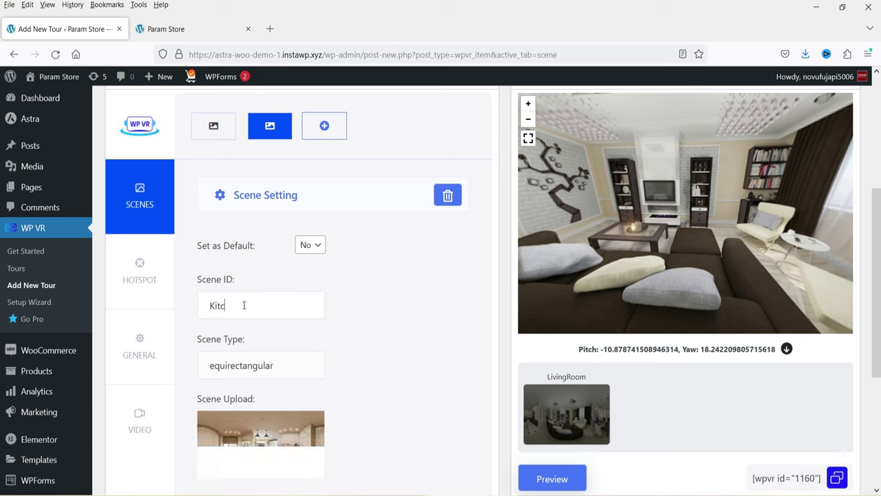
pyautogui.write('hen')
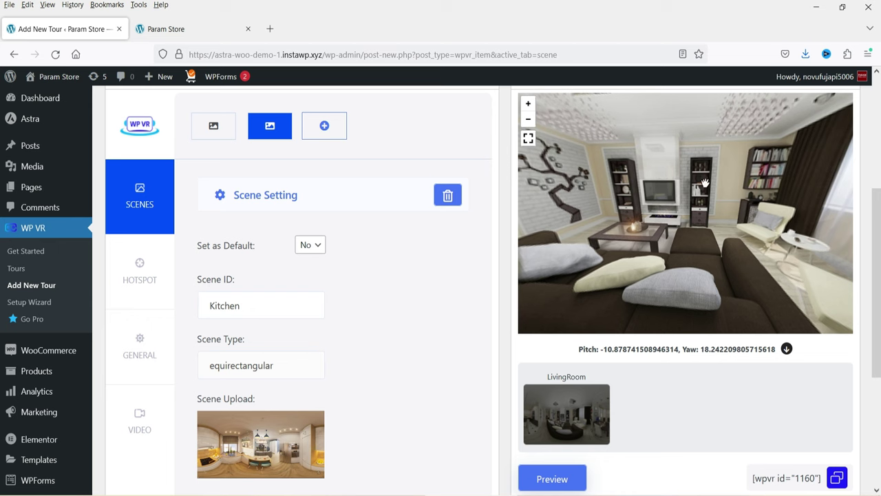
# Refresh the tour preview, switch to the Kitchen scene and look around its panorama
pyautogui.click(562, 479)
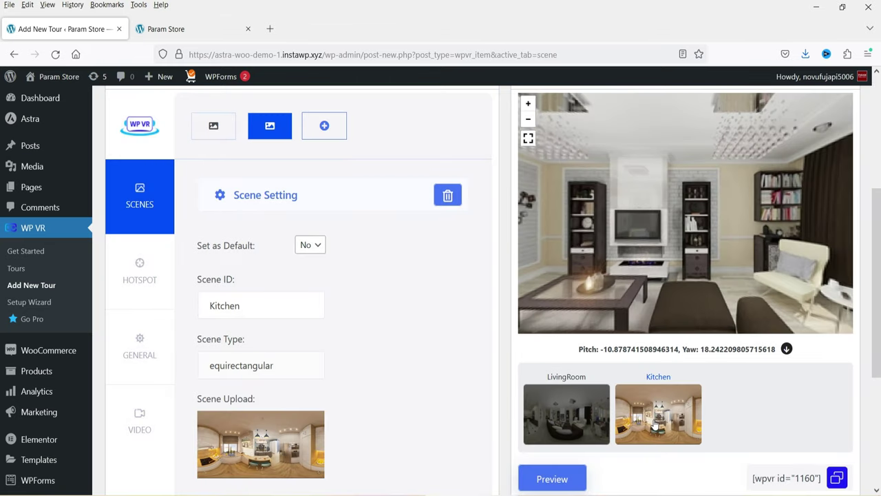
pyautogui.click(672, 417)
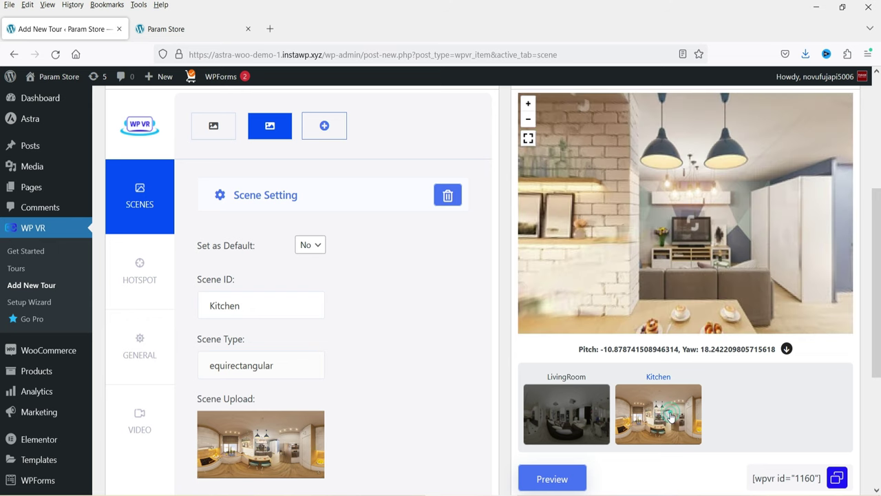
pyautogui.moveTo(804, 235); pyautogui.dragTo(648, 234)
pyautogui.moveTo(590, 228); pyautogui.dragTo(814, 230)
pyautogui.moveTo(544, 231); pyautogui.dragTo(785, 234)
pyautogui.moveTo(599, 234); pyautogui.dragTo(776, 238)
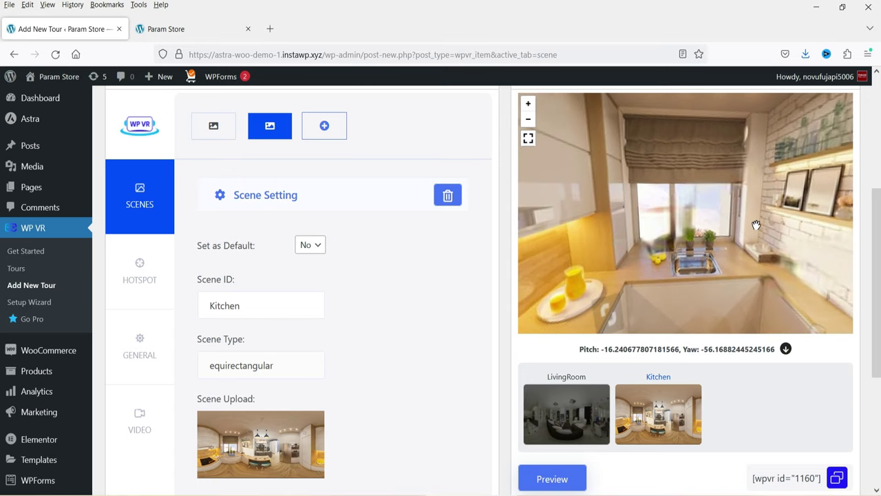
# Add a third scene with the uploaded bedroom-fotor-1.jpg image and the scene ID "Bedroom", and refresh the tour preview
pyautogui.click(327, 127)
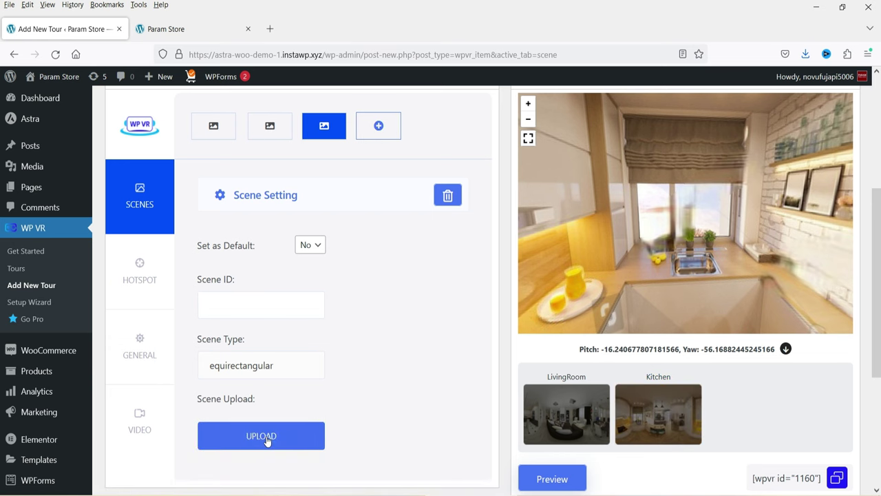
pyautogui.click(261, 438)
pyautogui.click(46, 127)
pyautogui.click(450, 297)
pyautogui.doubleClick(276, 117)
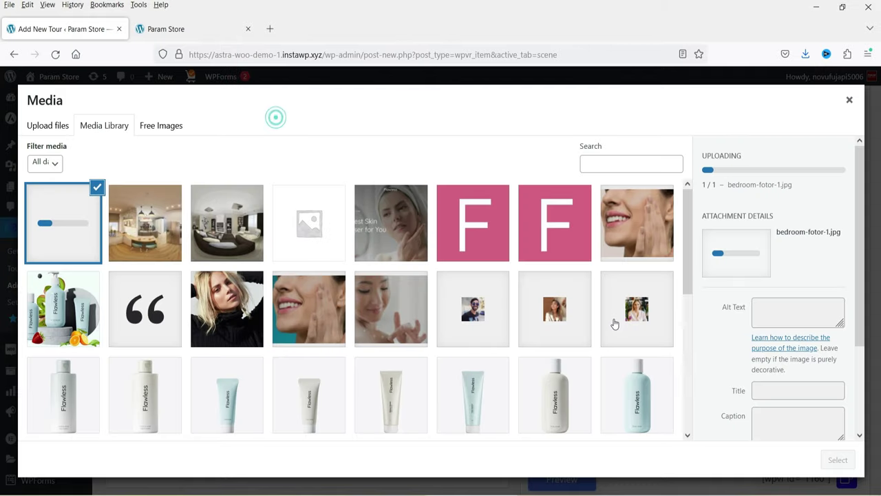
pyautogui.click(838, 459)
pyautogui.click(242, 306)
pyautogui.write('Bedroom')
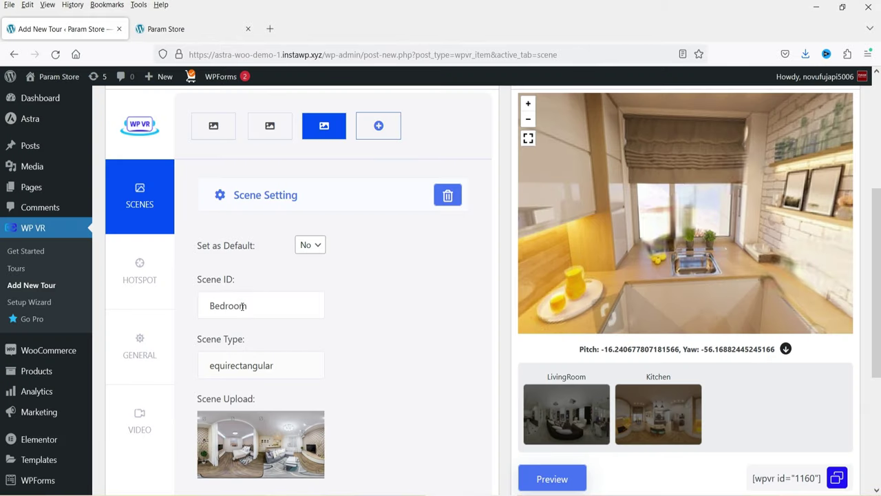
pyautogui.click(560, 483)
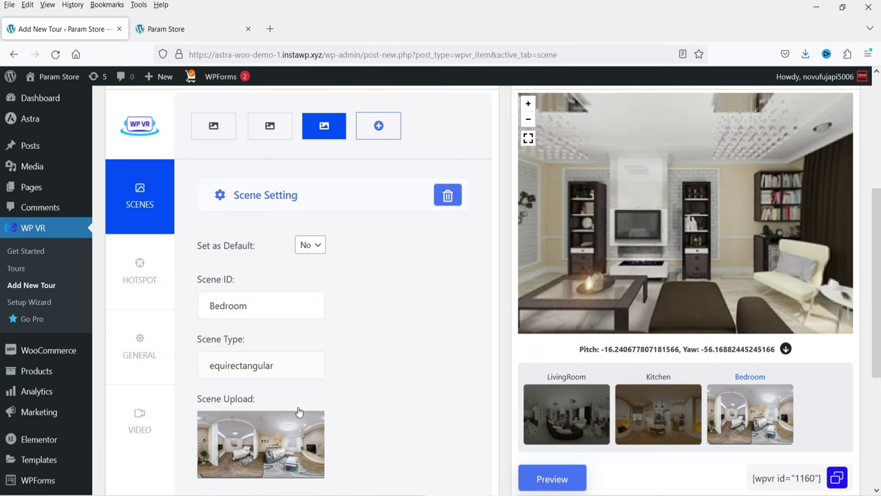
# Switch the tour preview to the Bedroom scene and look around its panorama
pyautogui.click(737, 414)
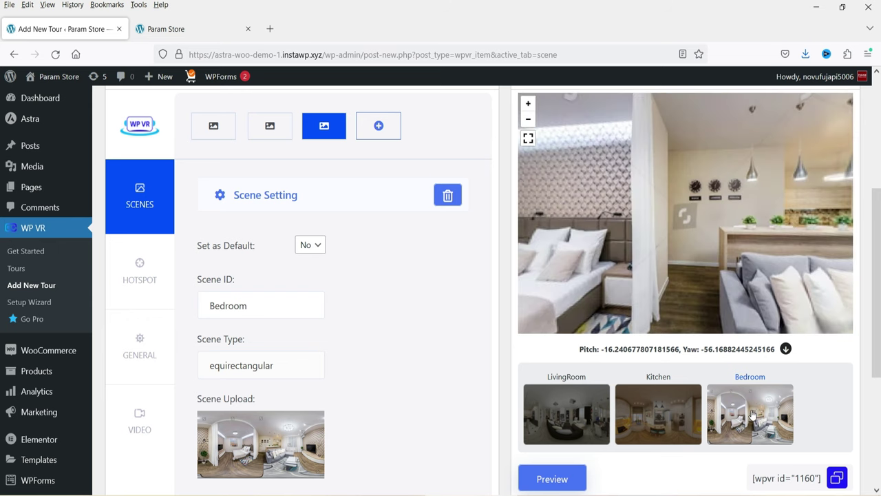
pyautogui.moveTo(812, 255); pyautogui.dragTo(680, 239)
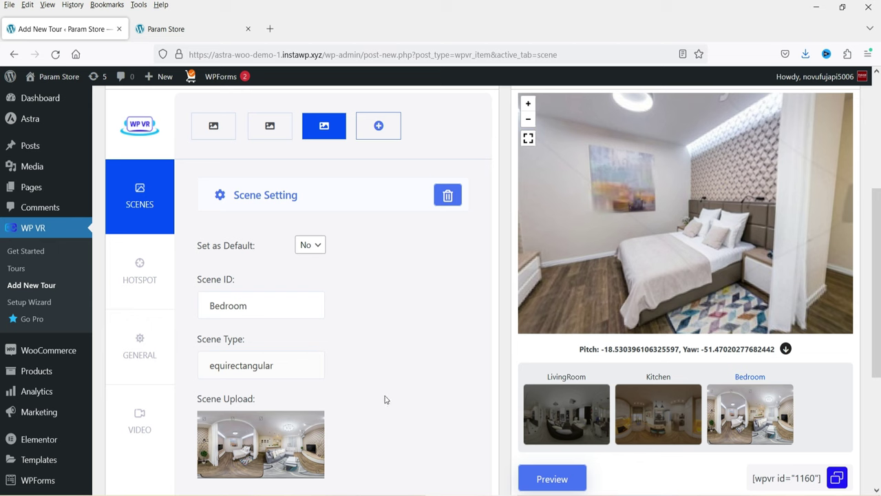
# Select the LivingRoom scene, show it in the tour preview and open its hotspot settings
pyautogui.click(218, 132)
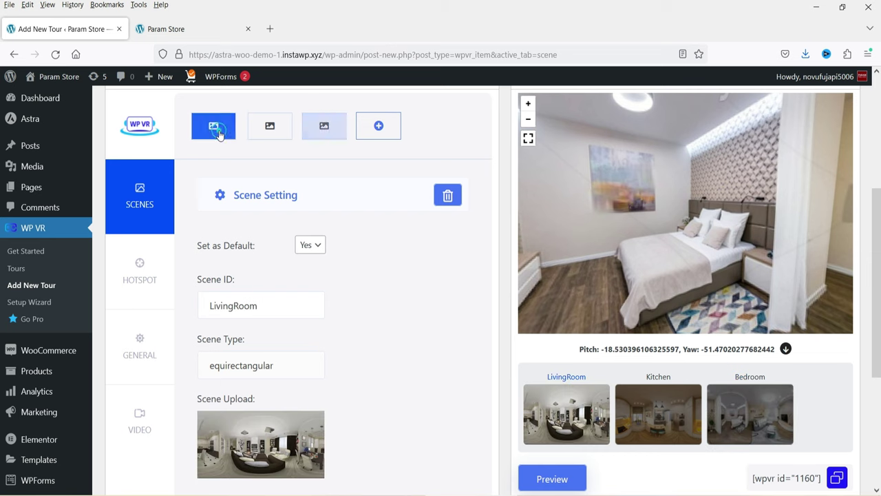
pyautogui.click(561, 417)
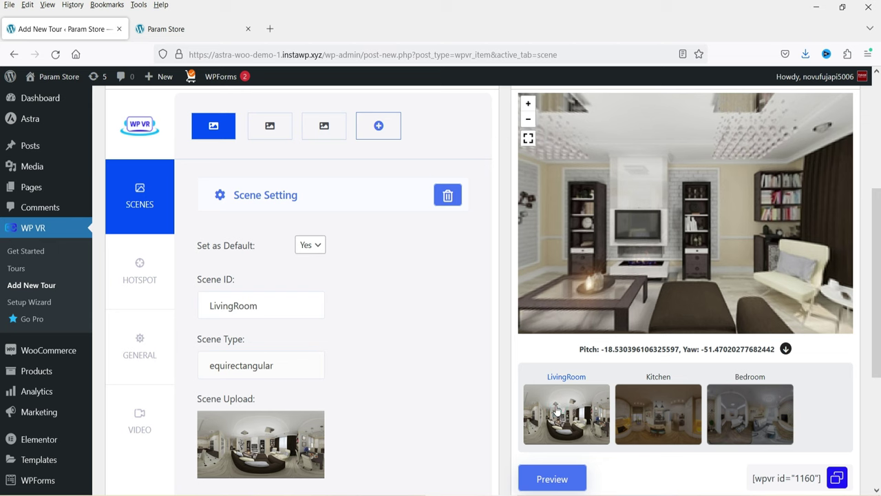
pyautogui.scroll(1, 138, 275)
pyautogui.click(141, 306)
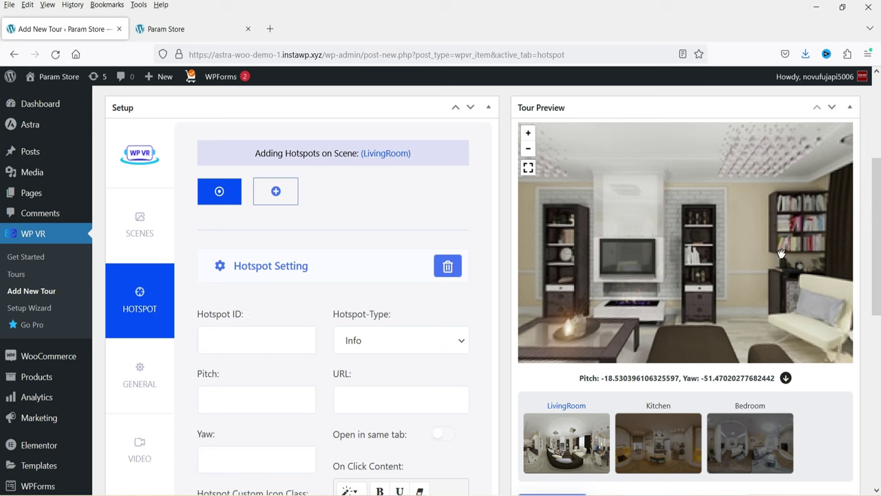
# Pick the wall bookshelf beside the curtain in the LivingRoom panorama and transfer its pitch and yaw to the hotspot
pyautogui.moveTo(794, 235); pyautogui.dragTo(767, 239)
pyautogui.scroll(3, 778, 236)
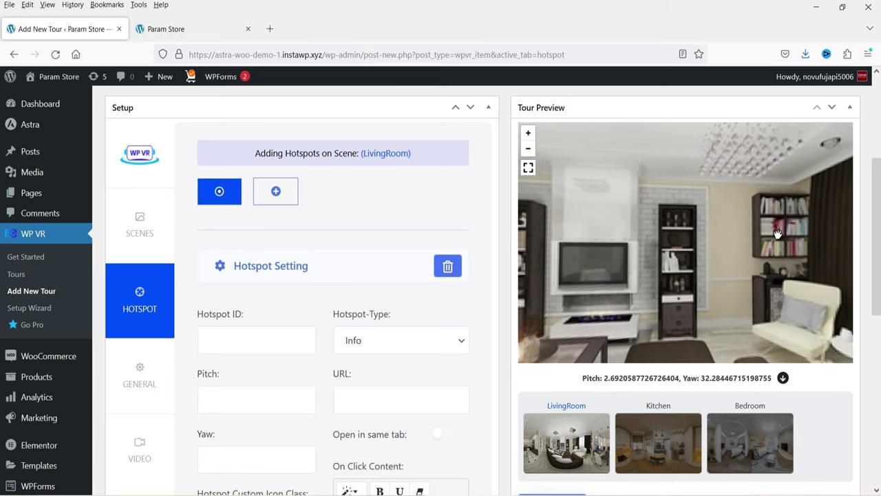
pyautogui.scroll(-5, 787, 236)
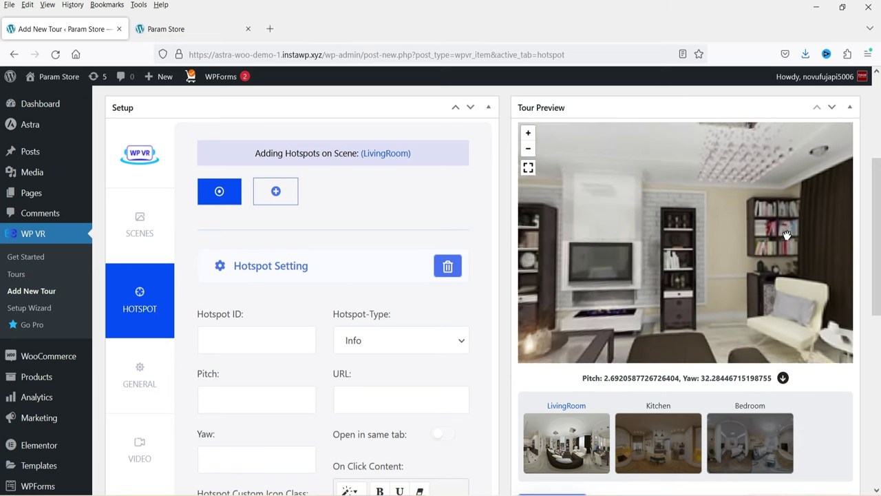
pyautogui.click(762, 229)
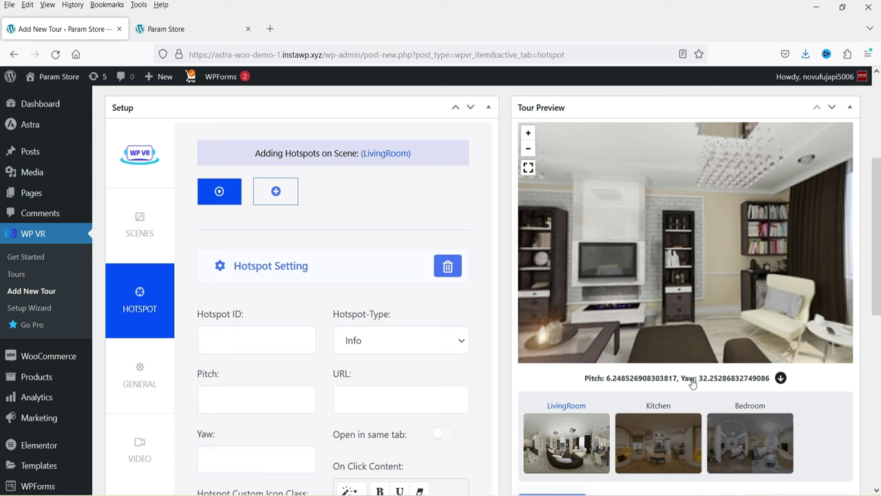
pyautogui.click(781, 377)
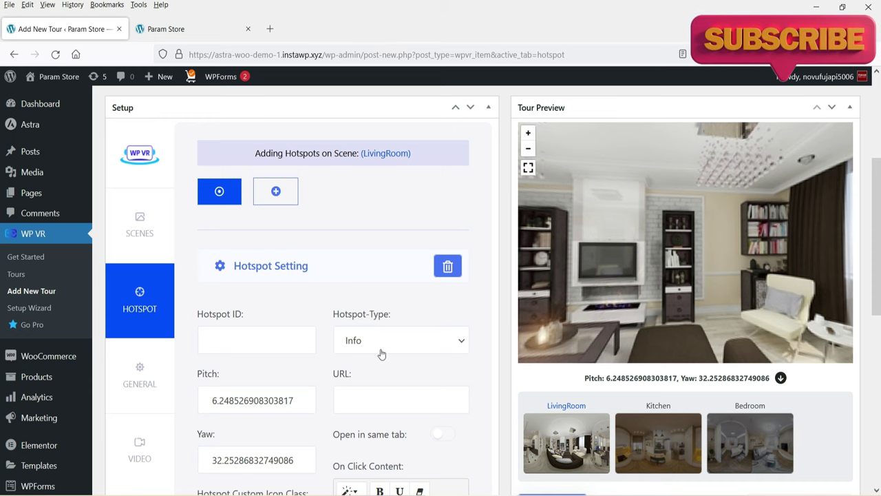
# Examine the hotspot's type, URL, custom icon class, on-click content and on-hover content settings
pyautogui.scroll(-3, 379, 351)
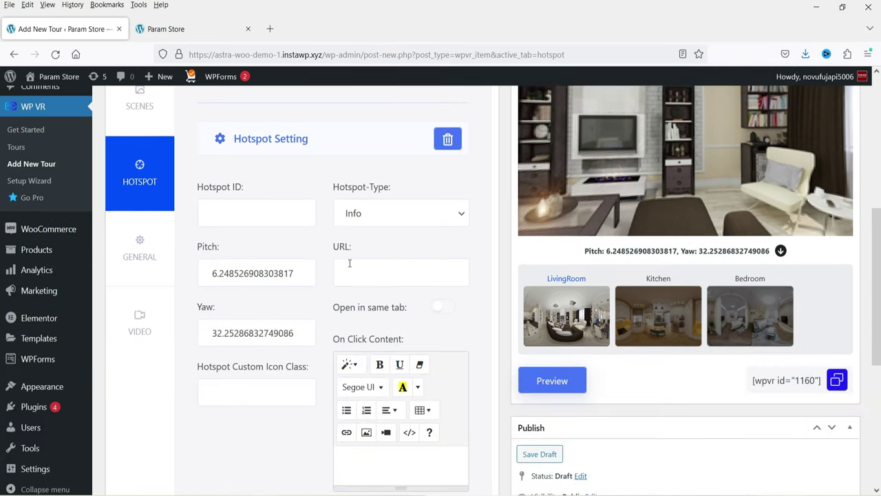
pyautogui.scroll(-2, 390, 260)
pyautogui.scroll(2, 400, 294)
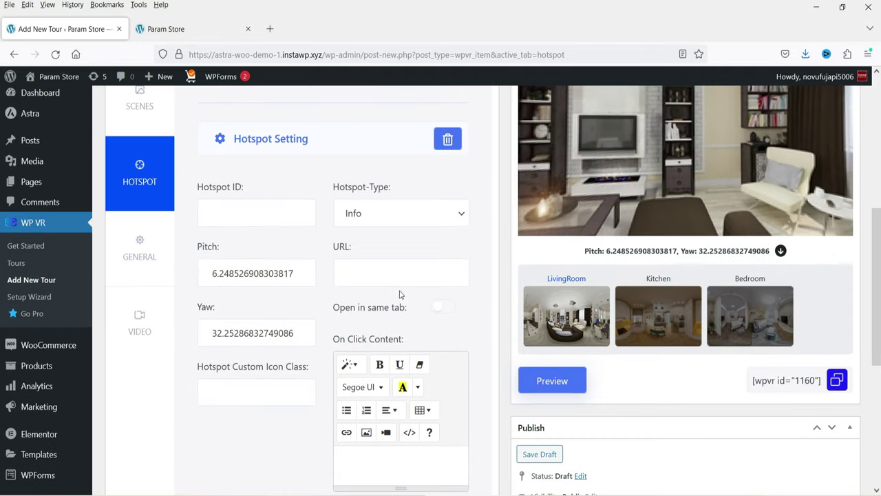
pyautogui.scroll(-2, 400, 294)
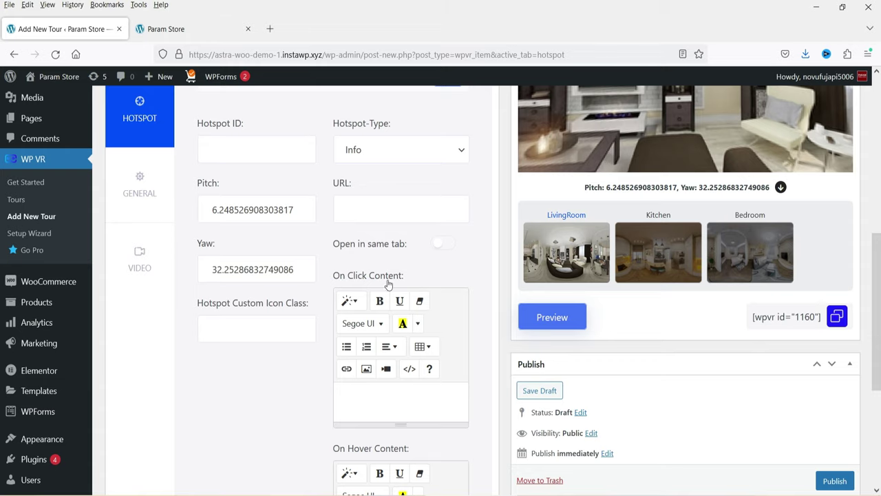
pyautogui.scroll(4, 378, 283)
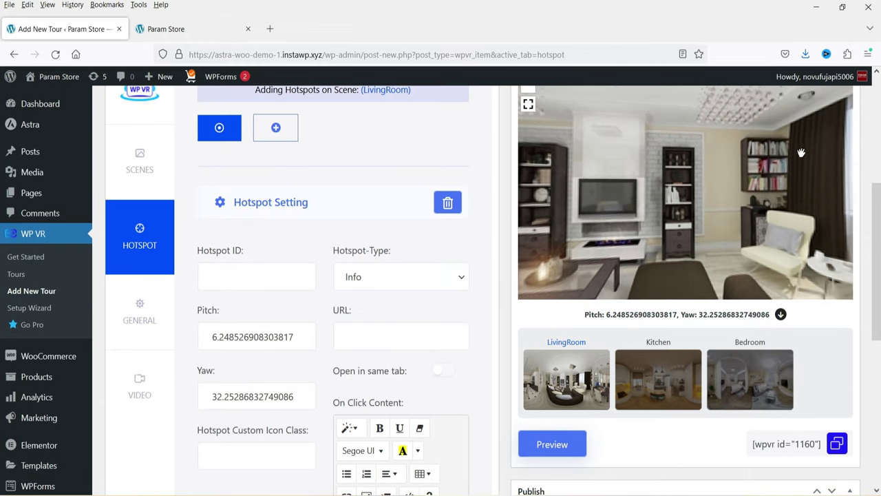
pyautogui.scroll(-5, 411, 334)
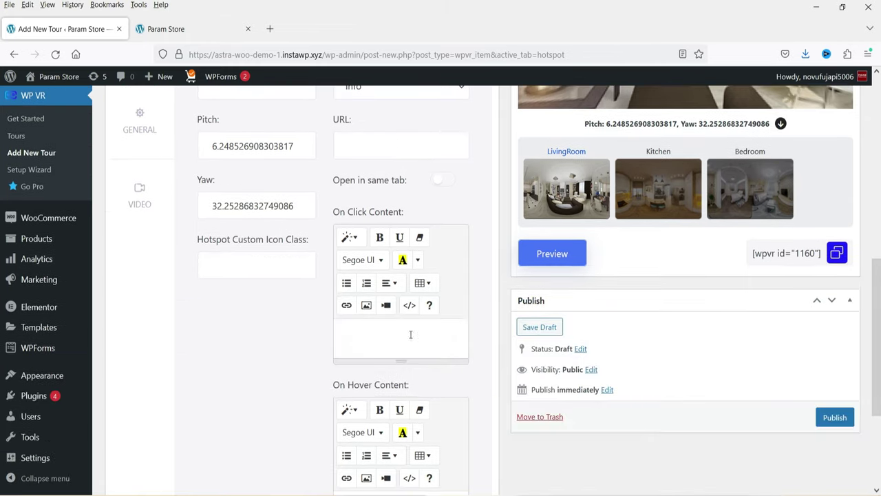
pyautogui.scroll(-5, 392, 321)
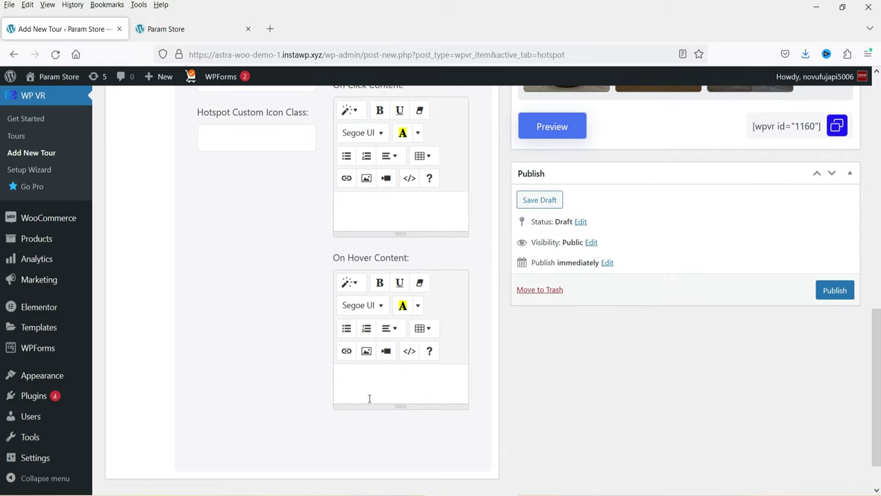
pyautogui.scroll(2, 794, 320)
pyautogui.scroll(-3, 484, 372)
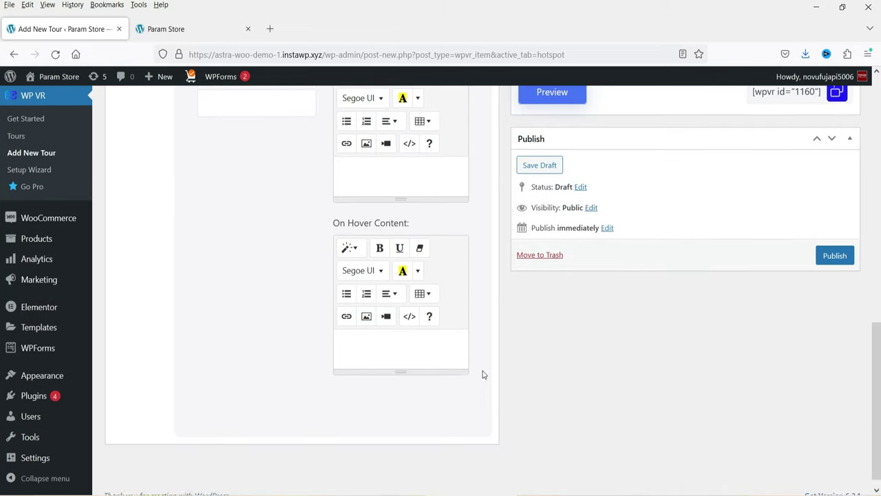
# Enter "BOOK SHELF" as the hotspot's on-hover content and format it centred, bold and as Header 1
pyautogui.click(369, 348)
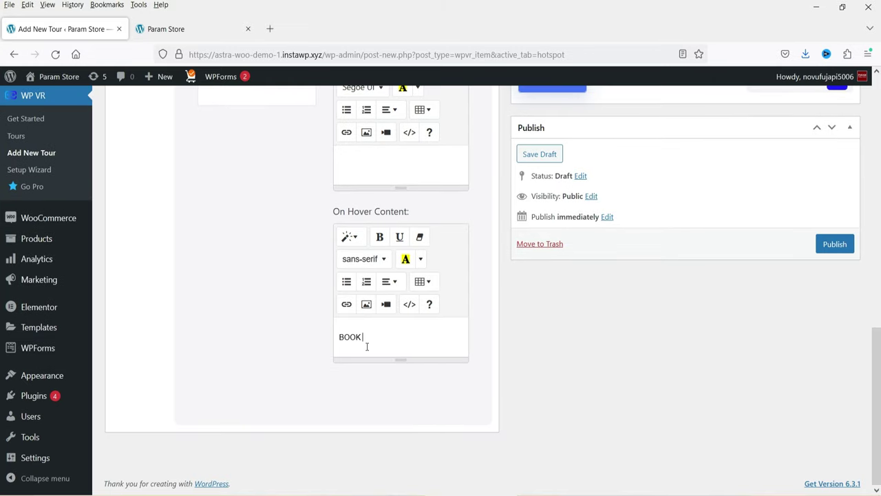
pyautogui.tripleClick(389, 336)
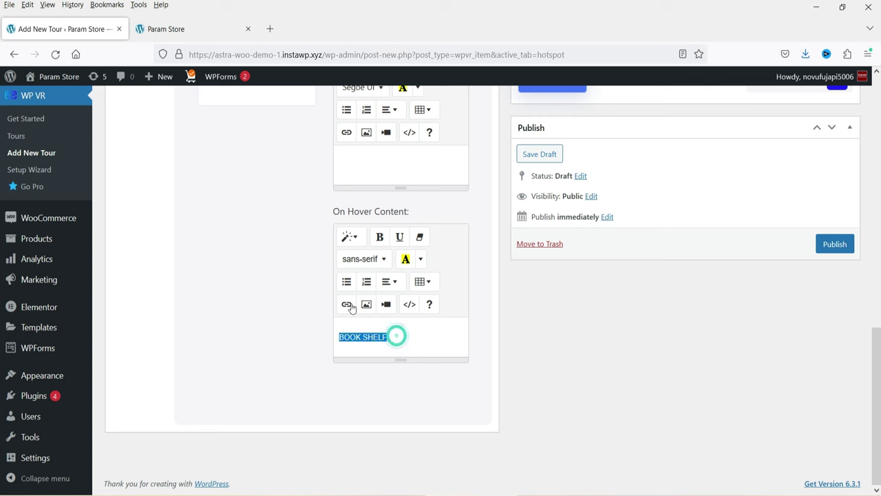
pyautogui.click(388, 286)
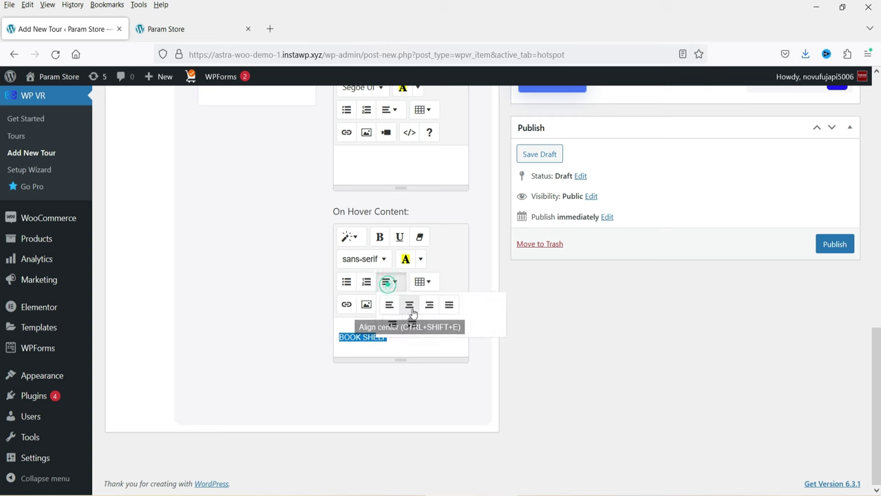
pyautogui.click(408, 304)
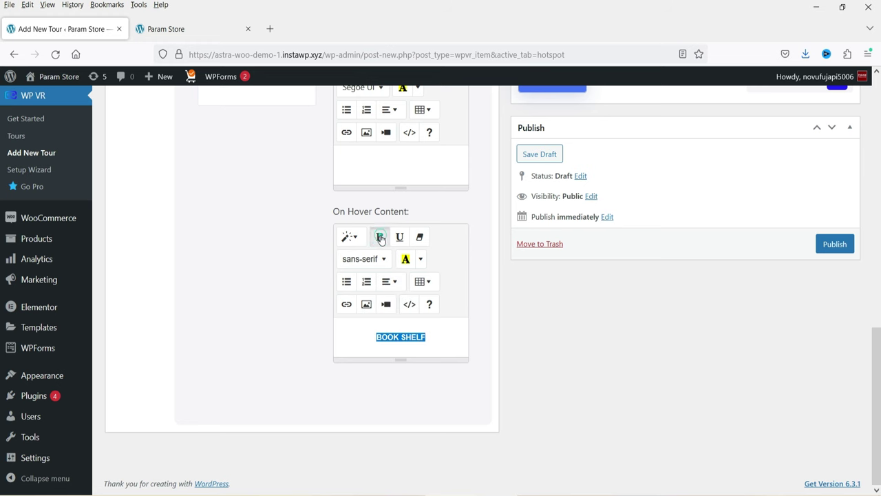
pyautogui.click(356, 240)
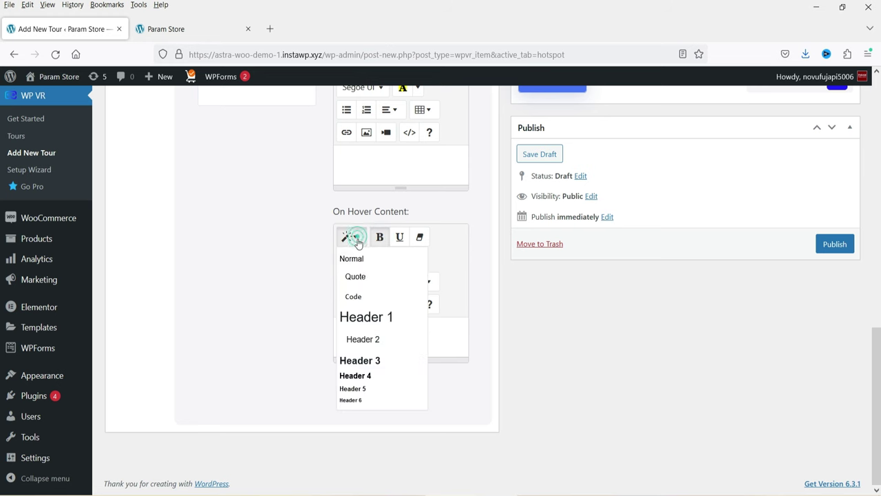
pyautogui.click(381, 338)
pyautogui.click(349, 243)
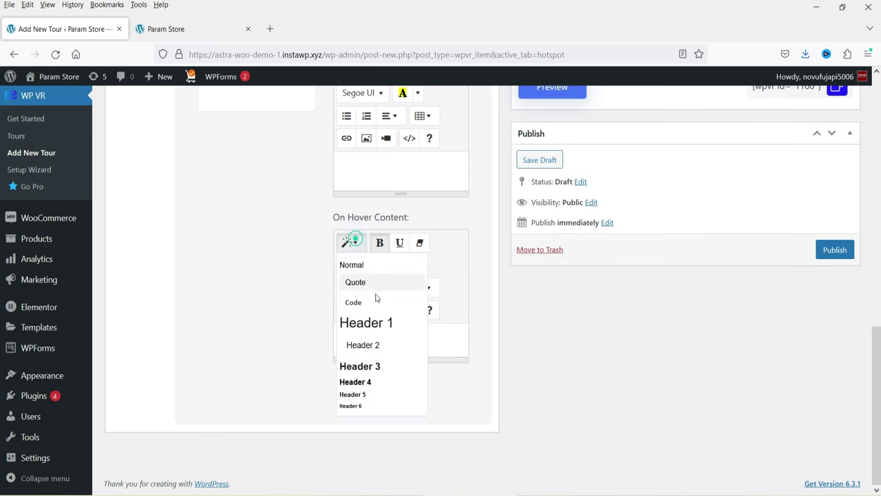
pyautogui.click(385, 321)
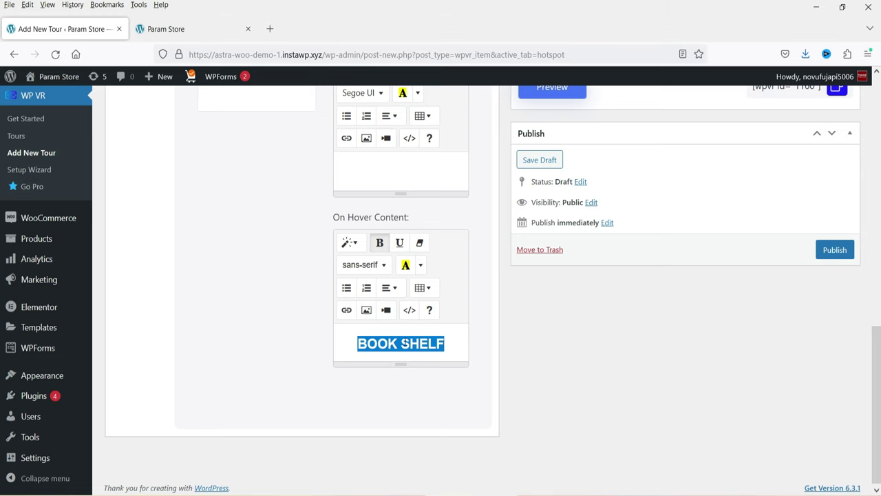
# Set the hotspot ID to "HS001" and refresh the tour preview to check the hotspot on the bookshelf
pyautogui.scroll(6, 234, 314)
pyautogui.click(235, 313)
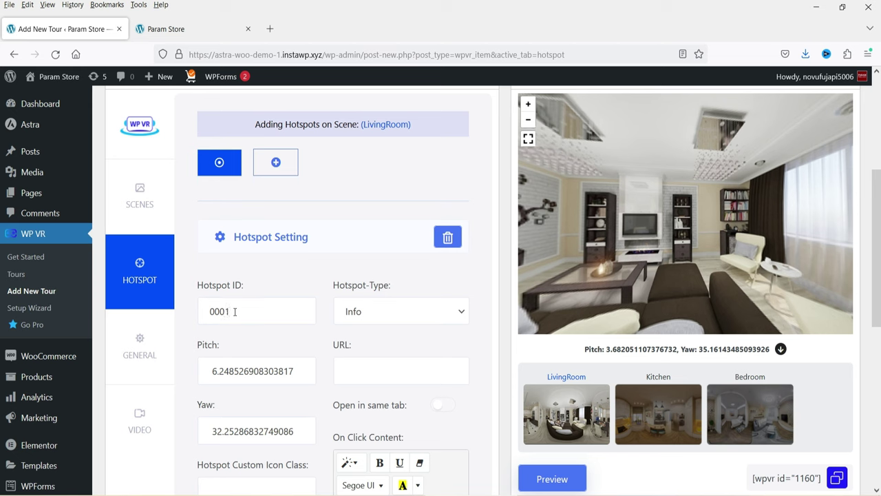
pyautogui.write('HS00')
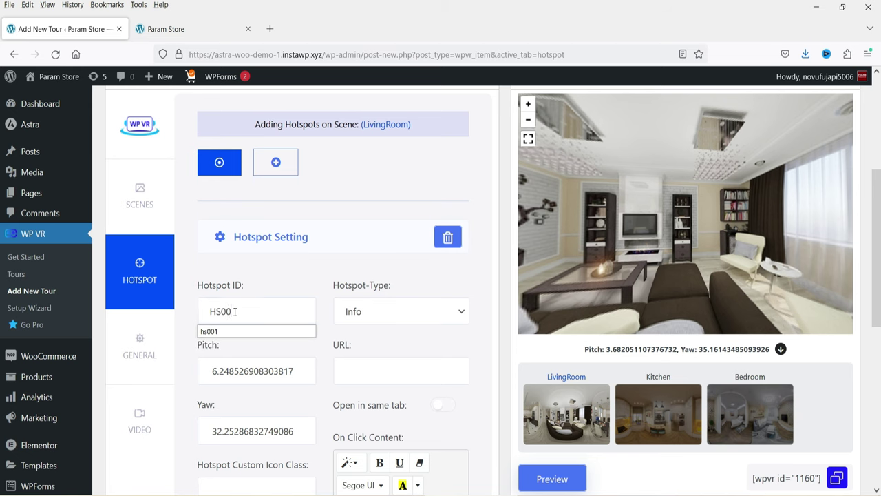
pyautogui.click(280, 268)
pyautogui.click(546, 484)
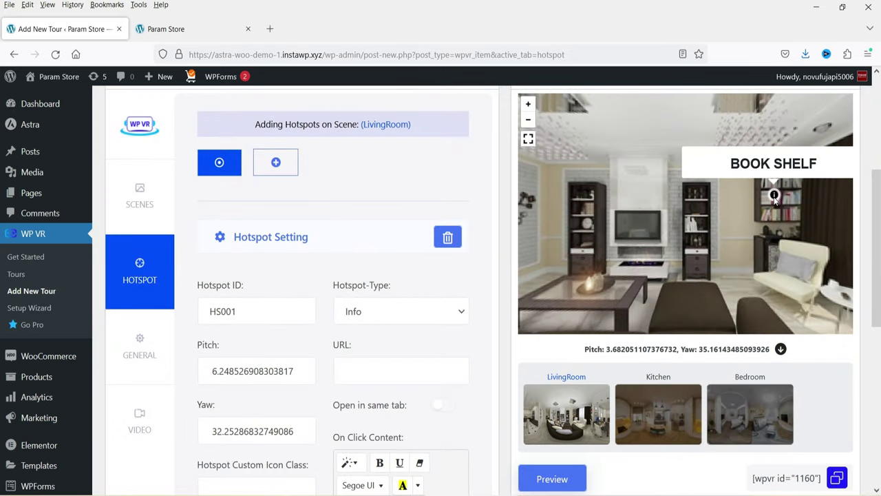
# Start inserting a picture by image URL into the hotspot's on-click content
pyautogui.scroll(-4, 345, 276)
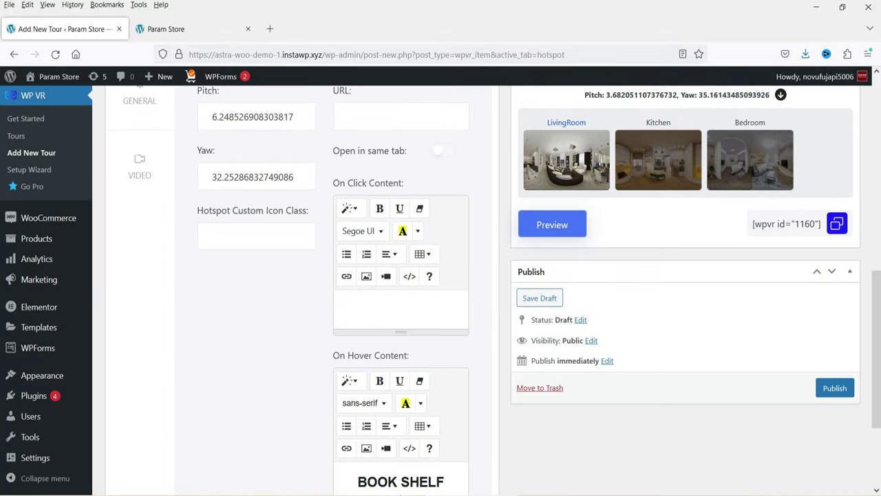
pyautogui.scroll(2, 479, 459)
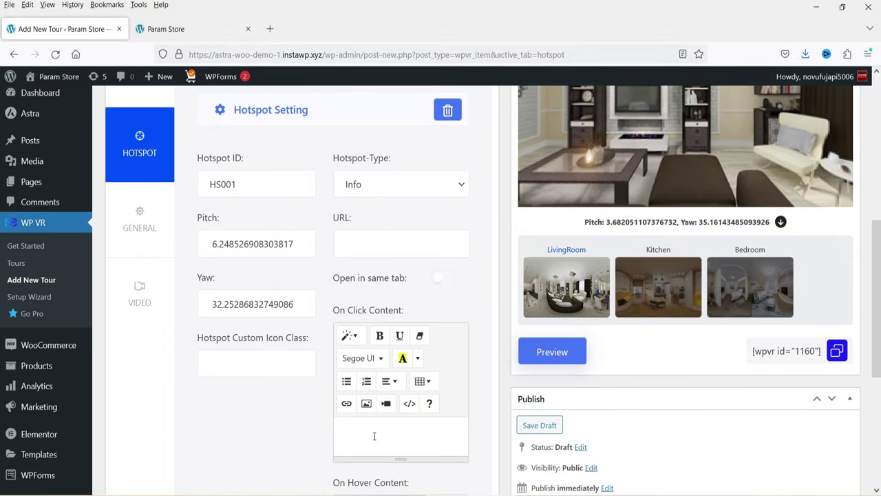
pyautogui.click(378, 434)
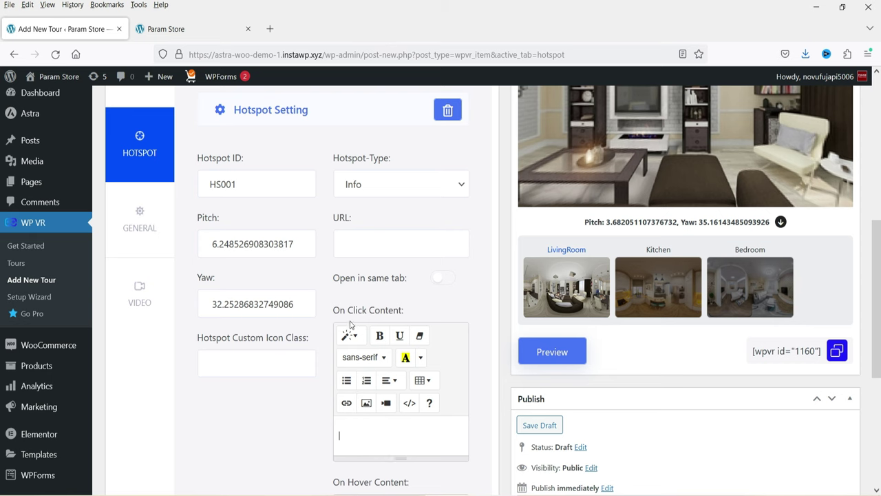
pyautogui.scroll(3, 780, 305)
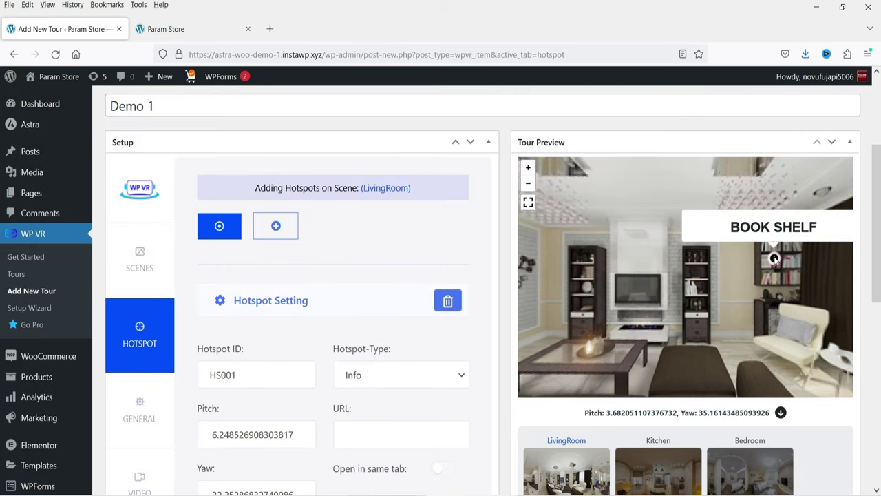
pyautogui.scroll(-3, 353, 355)
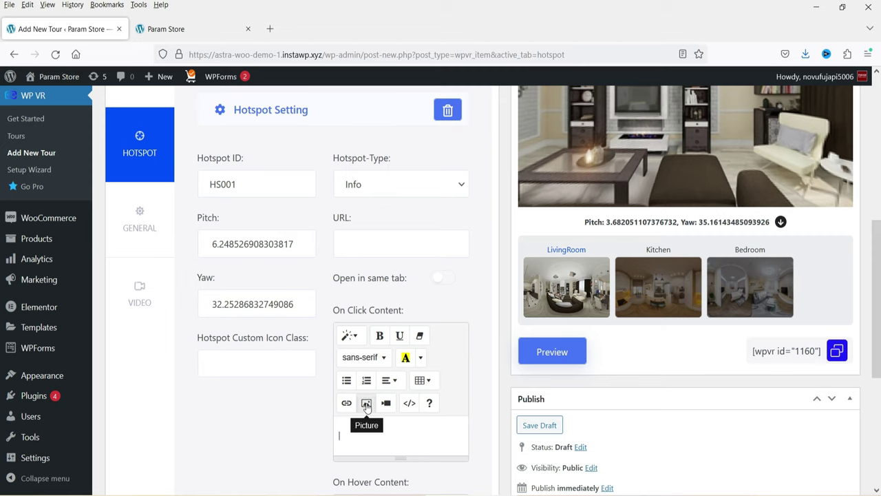
pyautogui.click(367, 407)
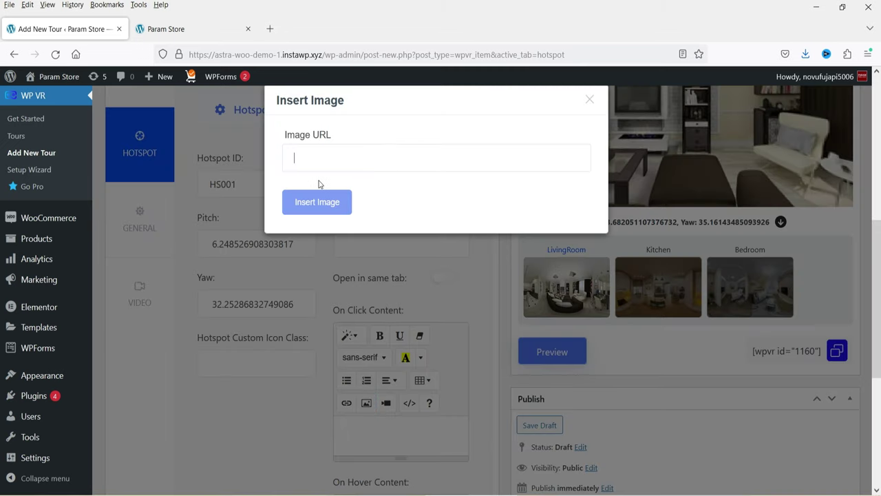
# Switch to the Param Store browser tab and open the site's media library from its WordPress dashboard
pyautogui.click(196, 29)
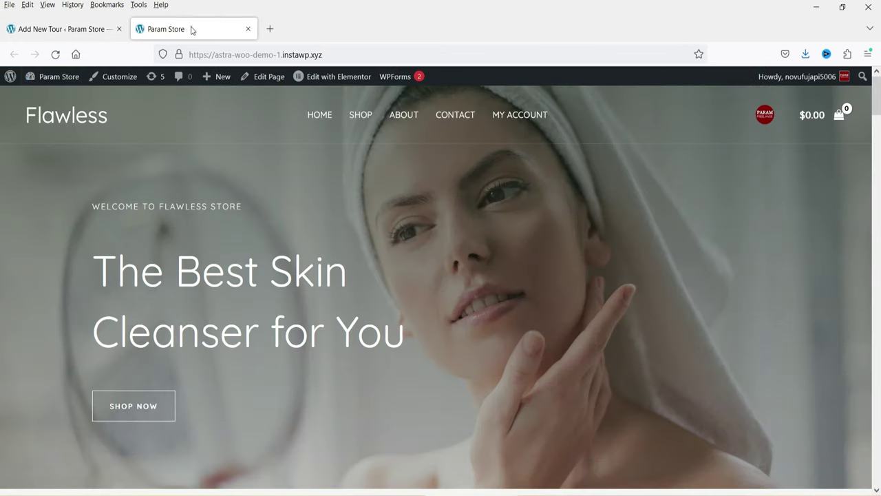
pyautogui.moveTo(43, 76)
pyautogui.click(40, 102)
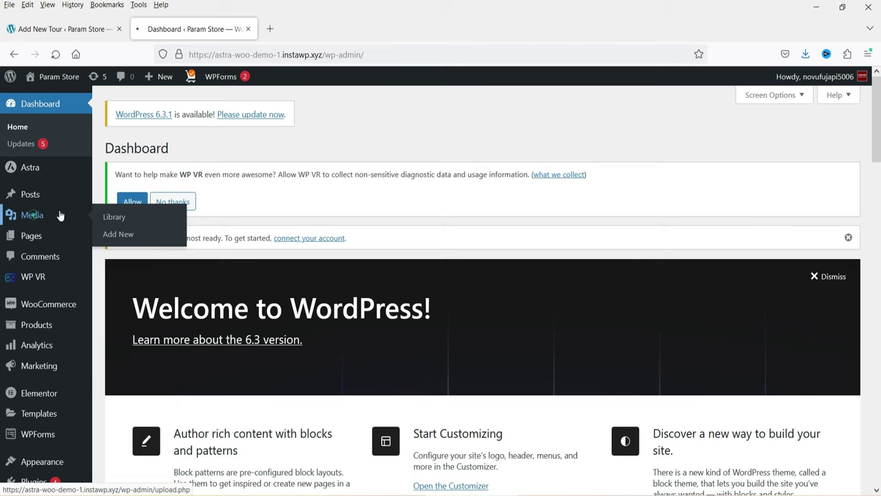
pyautogui.click(59, 216)
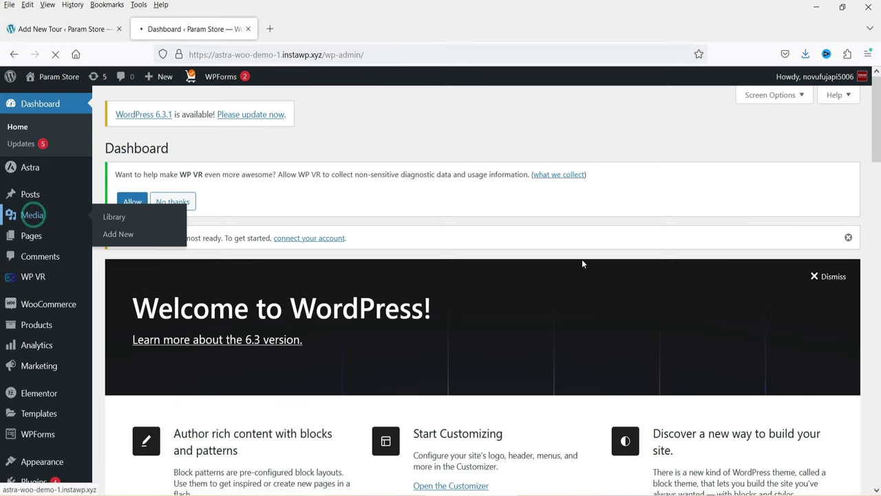
# Copy the file URL of the image skin-cleanser-template-gallery-img-3.jpg from the media library and close its attachment details
pyautogui.scroll(-4, 540, 251)
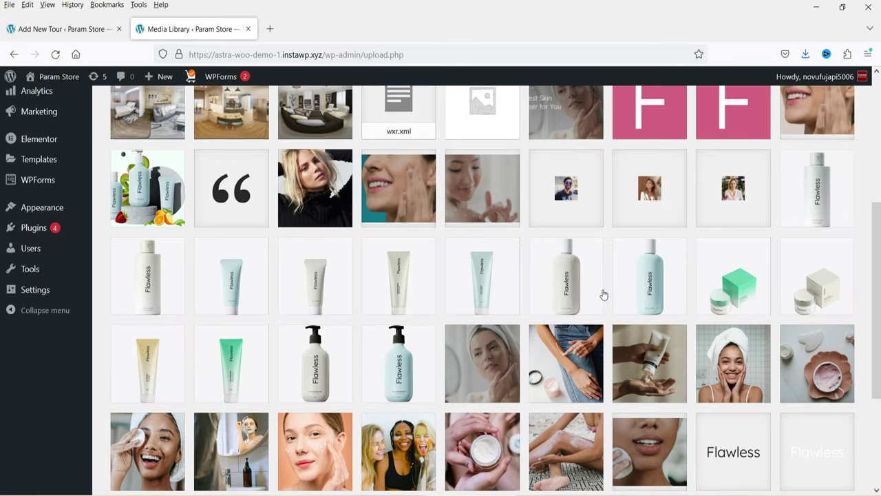
pyautogui.scroll(-3, 640, 274)
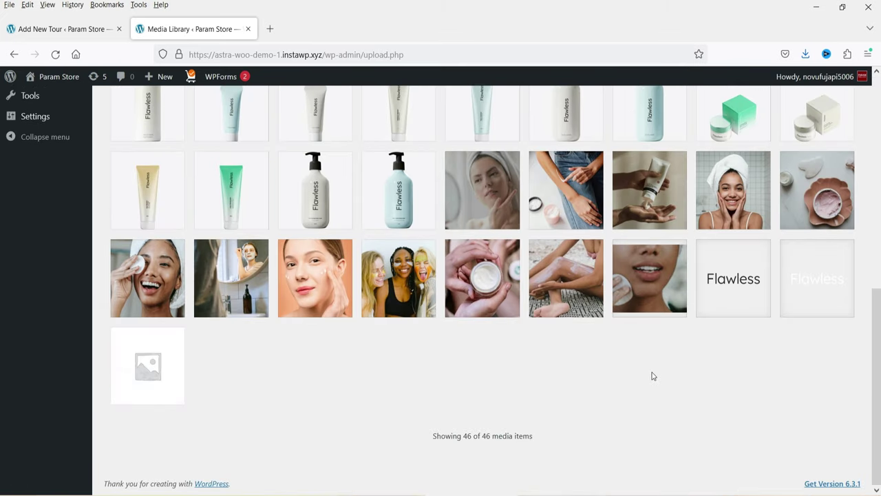
pyautogui.click(816, 192)
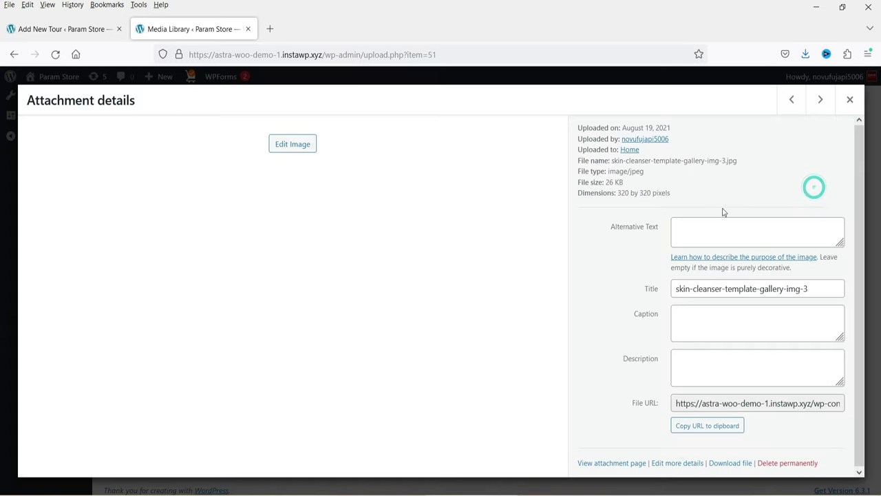
pyautogui.tripleClick(740, 404)
pyautogui.hotkey('ctrl', 'c')
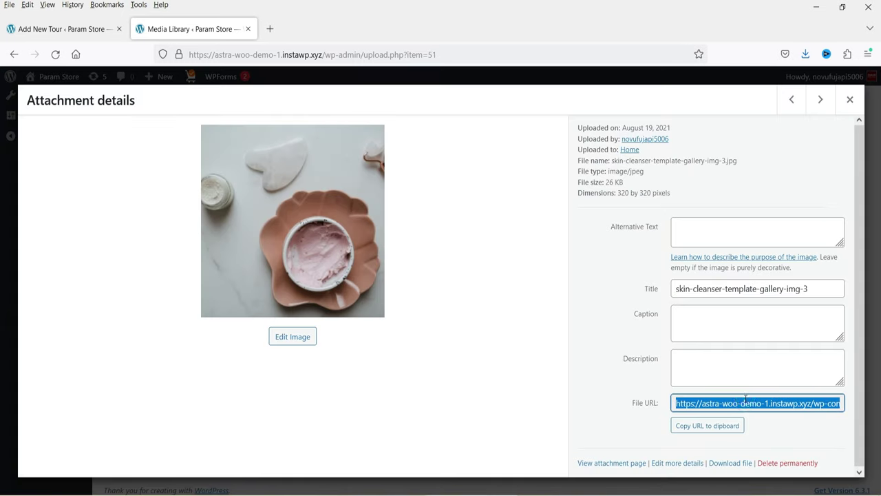
pyautogui.click(849, 100)
pyautogui.scroll(10, 651, 389)
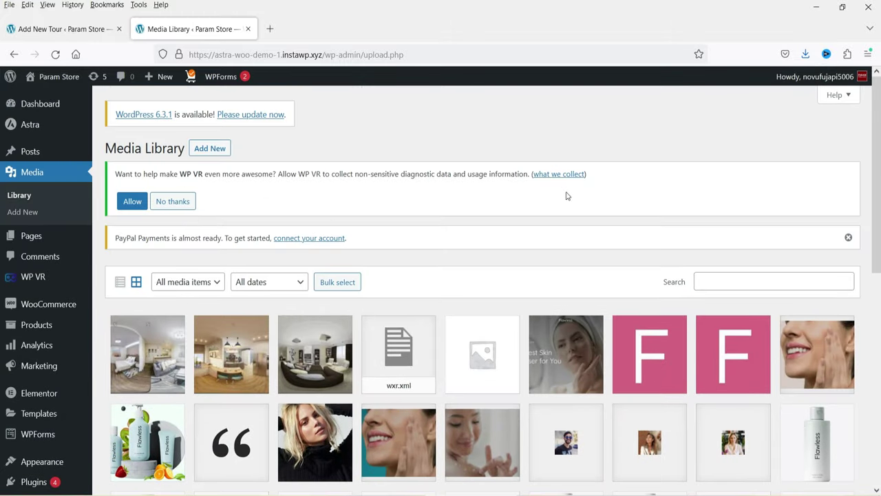
# Return to the Add New Tour browser tab and insert the picture into the on-click content using the copied image URL
pyautogui.click(45, 29)
pyautogui.hotkey('ctrl', 'v')
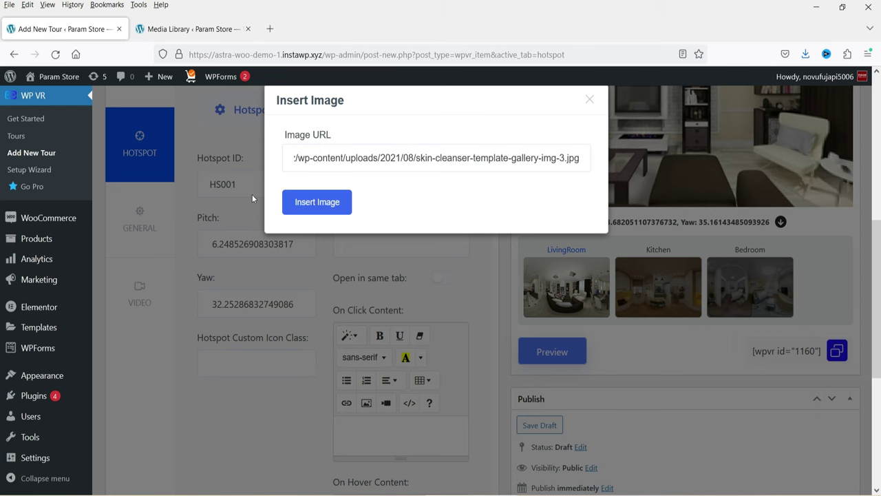
pyautogui.click(319, 211)
pyautogui.scroll(-2, 432, 248)
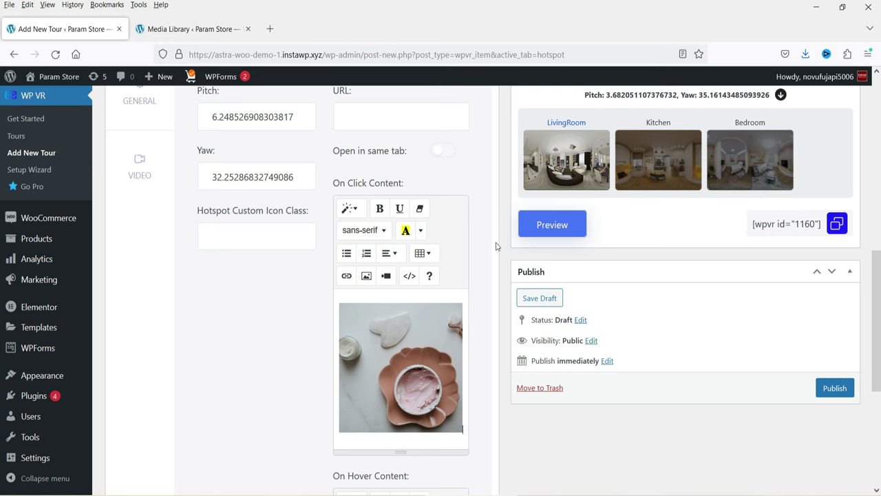
# Refresh the tour preview and check the bookshelf hotspot in the living room
pyautogui.click(550, 225)
pyautogui.scroll(4, 668, 325)
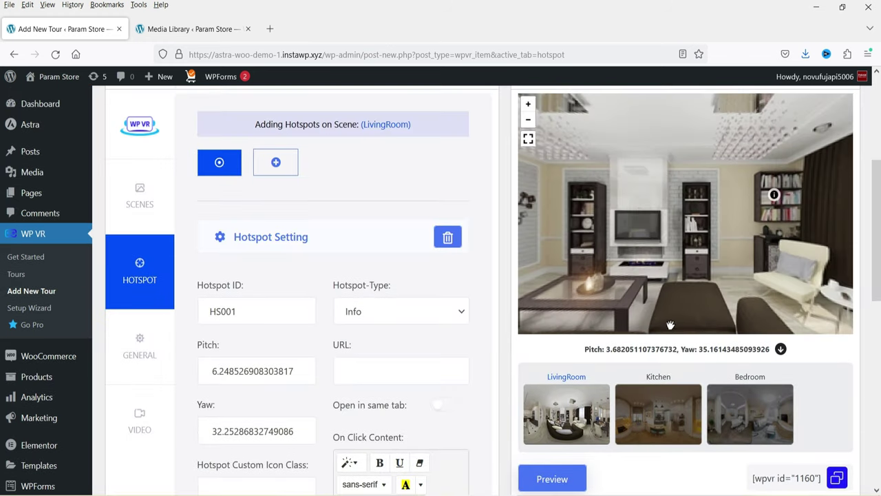
pyautogui.moveTo(774, 197)
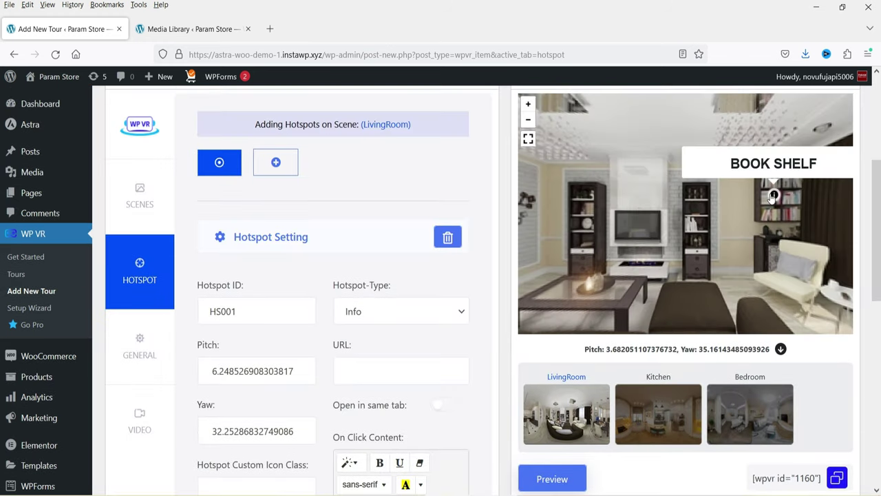
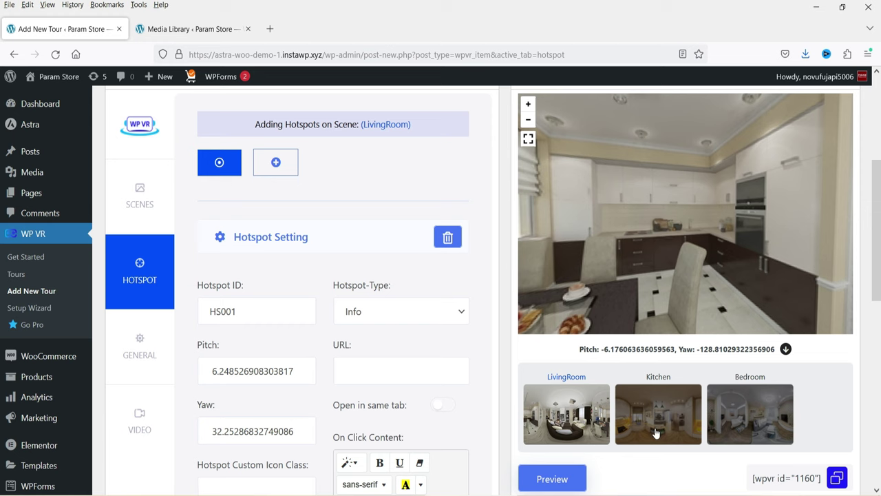
# Add a second LivingRoom hotspot with ID "HS002" on the kitchen wall cabinets, at about pitch 3.65 and yaw -171.85
pyautogui.click(275, 163)
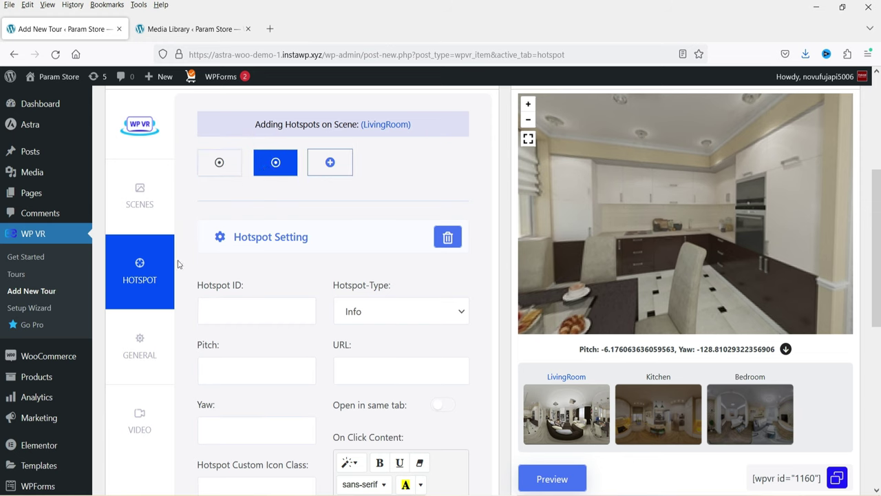
pyautogui.click(239, 308)
pyautogui.moveTo(712, 219)
pyautogui.mouseDown()
pyautogui.moveTo(730, 219)
pyautogui.moveTo(710, 219)
pyautogui.mouseUp()
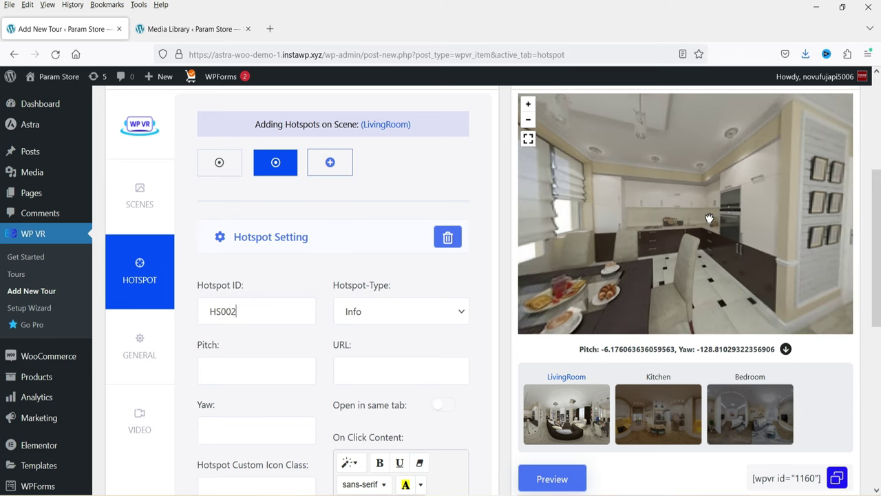
pyautogui.click(671, 207)
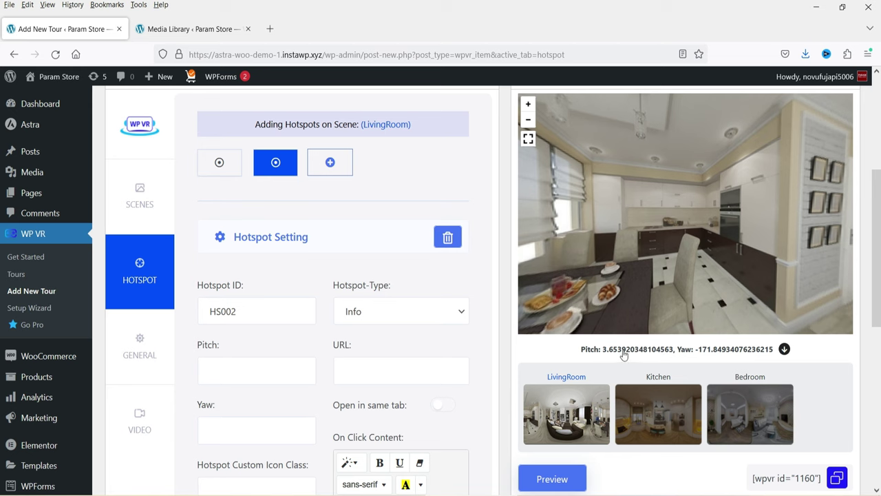
pyautogui.click(784, 350)
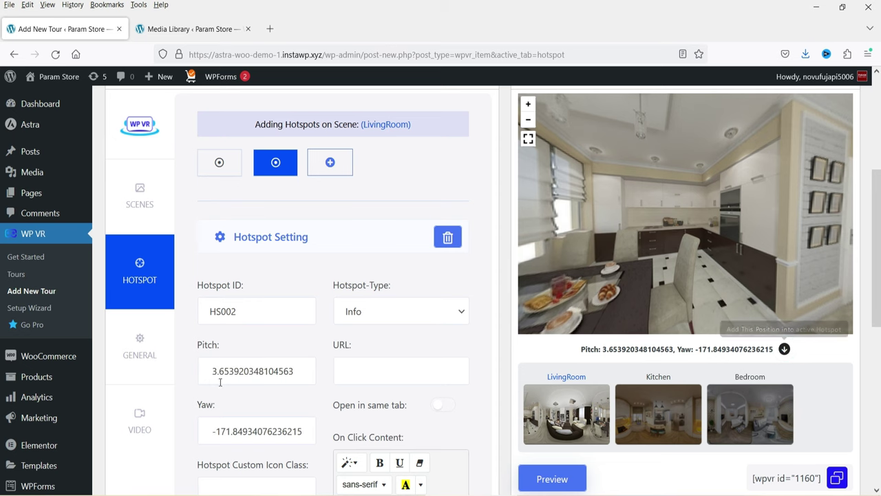
# Set the HS002 hotspot's type to Scene and its target scene to Kitchen
pyautogui.scroll(-3, 247, 380)
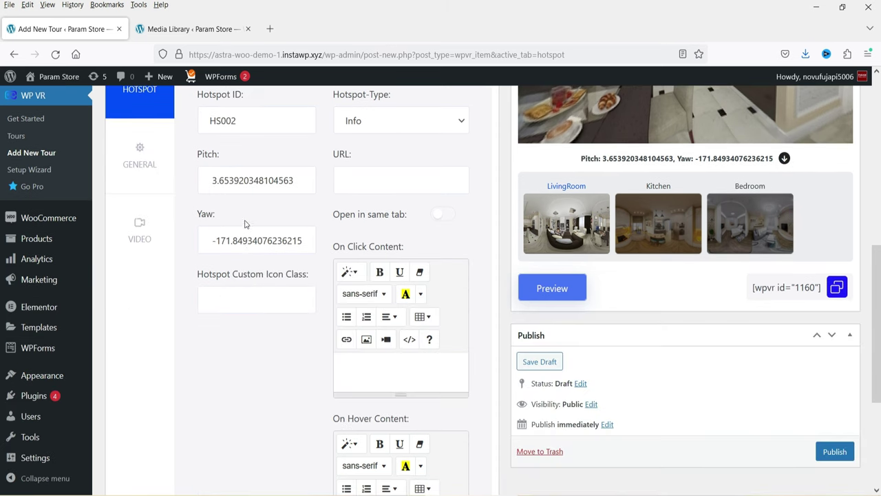
pyautogui.scroll(1, 247, 386)
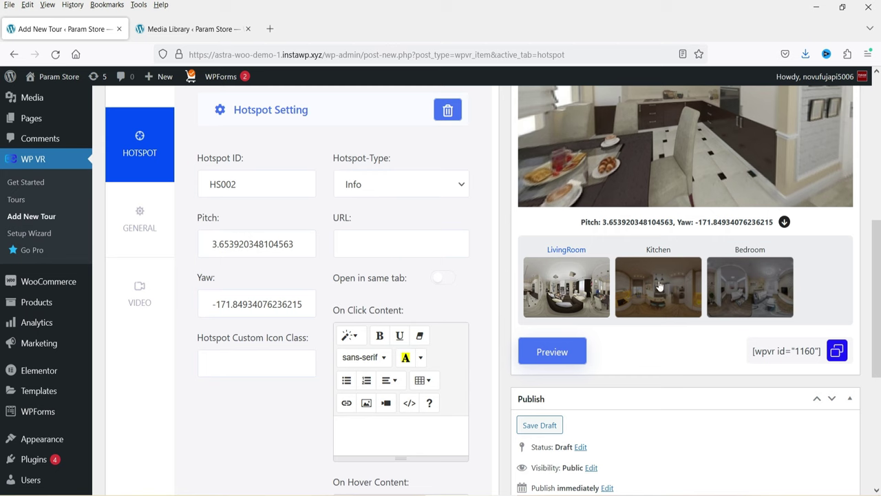
pyautogui.click(392, 190)
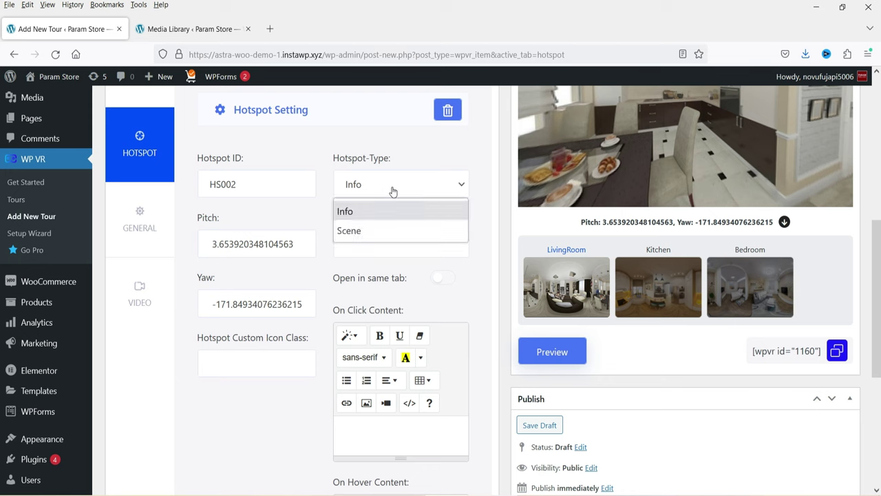
pyautogui.click(389, 232)
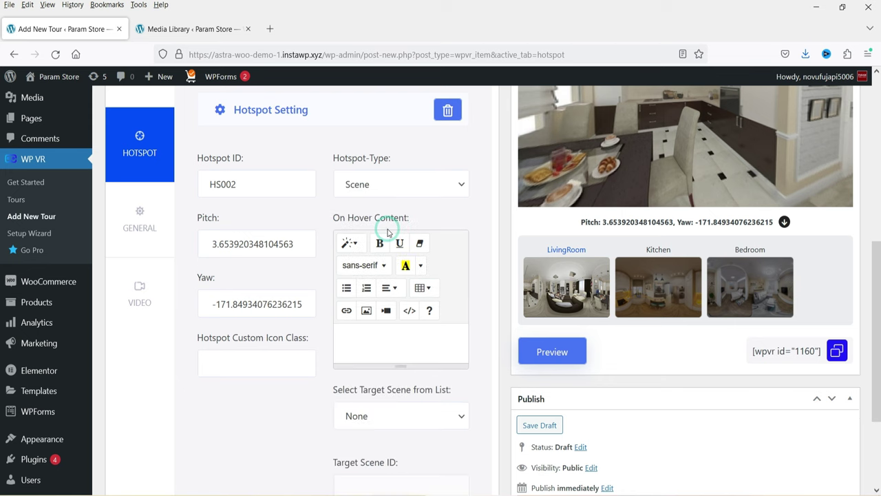
pyautogui.scroll(-3, 299, 326)
pyautogui.click(411, 289)
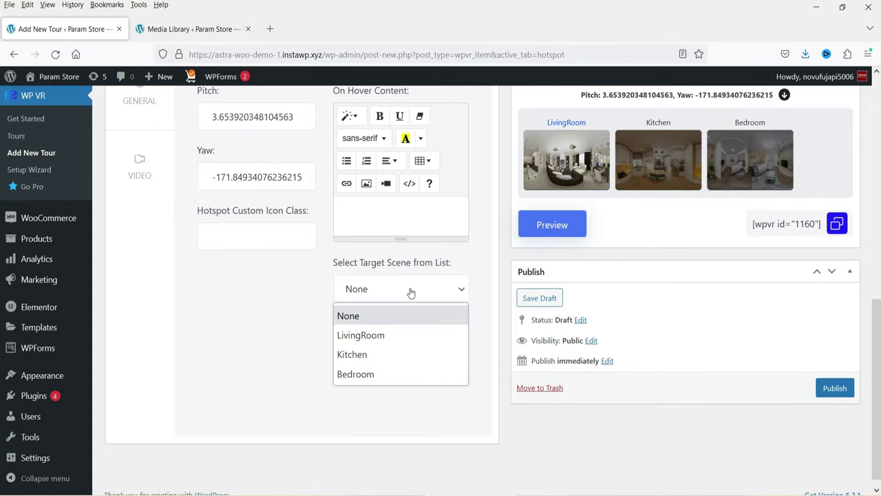
pyautogui.click(387, 354)
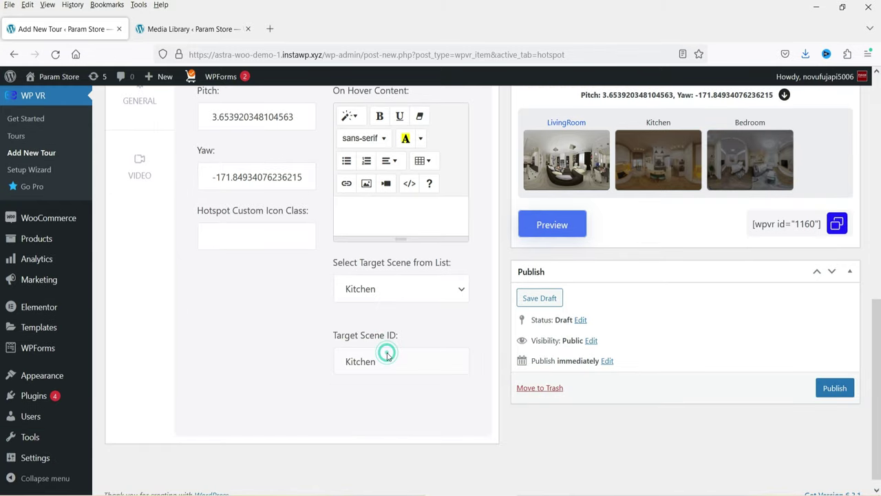
# Enter "Go To Kitchen" as the HS002 hotspot's on-hover content and format it centred, bold and with red text
pyautogui.scroll(3, 322, 363)
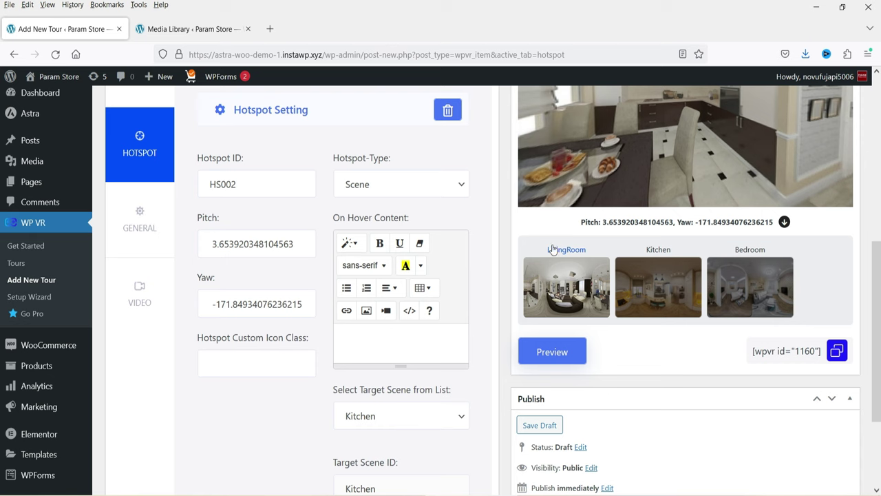
pyautogui.click(375, 356)
pyautogui.hotkey('ctrl', 'shift', 'e')
pyautogui.click(387, 344)
pyautogui.write('Go To')
pyautogui.moveTo(375, 343); pyautogui.dragTo(428, 344)
pyautogui.click(421, 265)
pyautogui.hotkey('ctrl', 'b')
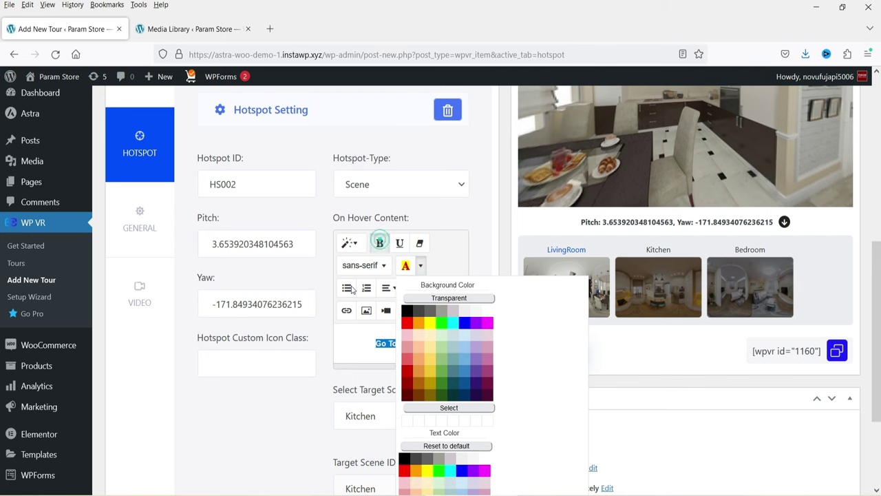
pyautogui.click(404, 449)
# Refresh the tour preview, follow the "Go To Kitchen" hotspot from the living room and look around the kitchen scene
pyautogui.scroll(2, 641, 439)
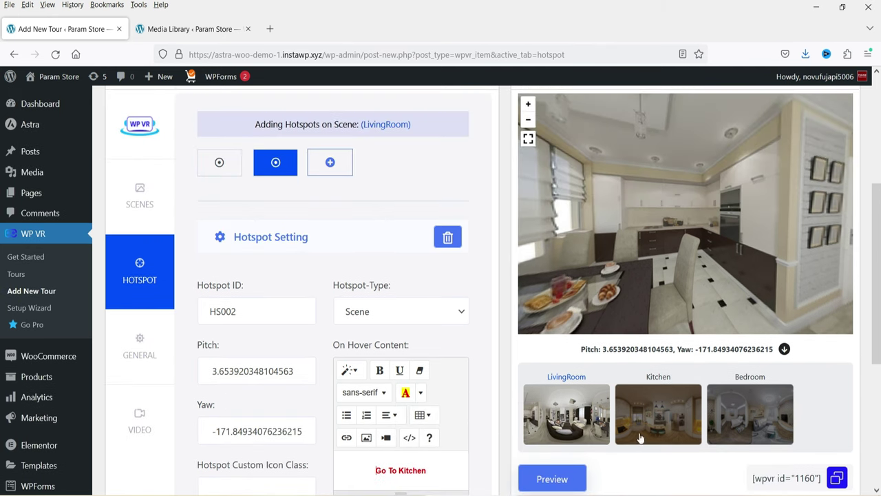
pyautogui.click(569, 481)
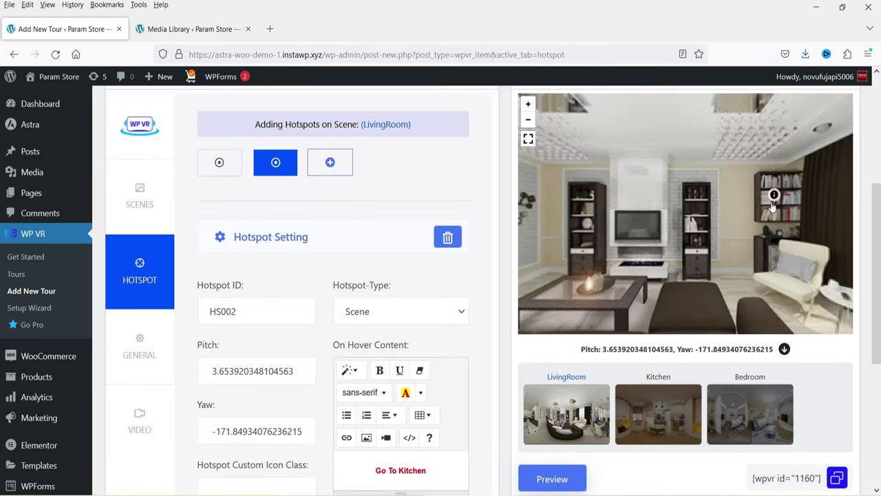
pyautogui.moveTo(772, 205); pyautogui.dragTo(715, 221)
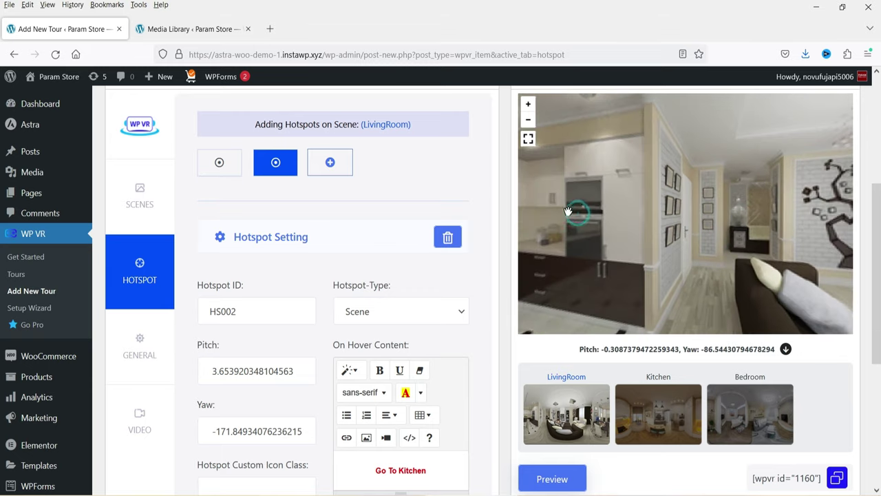
pyautogui.moveTo(715, 212); pyautogui.dragTo(760, 216)
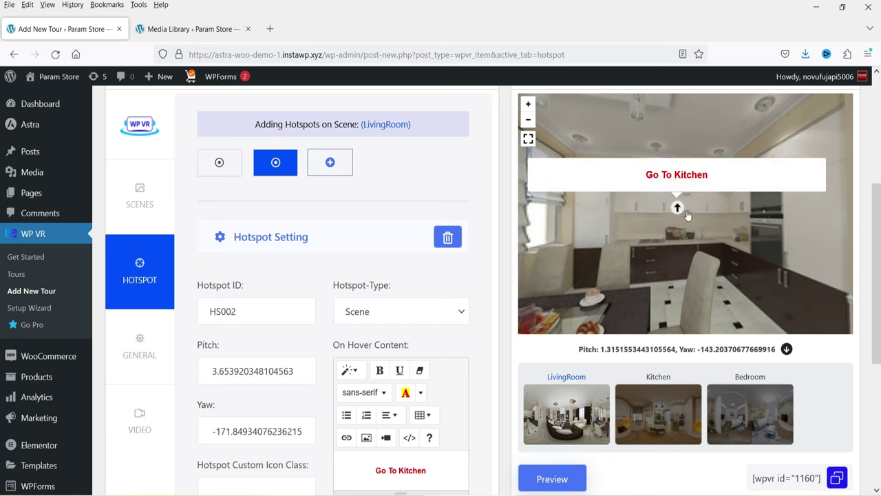
pyautogui.moveTo(675, 208)
pyautogui.click(678, 209)
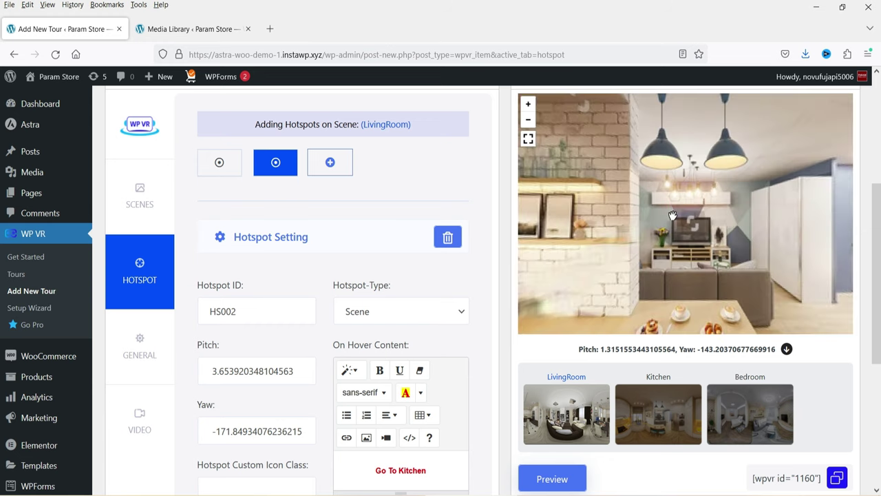
pyautogui.moveTo(689, 215); pyautogui.dragTo(729, 207)
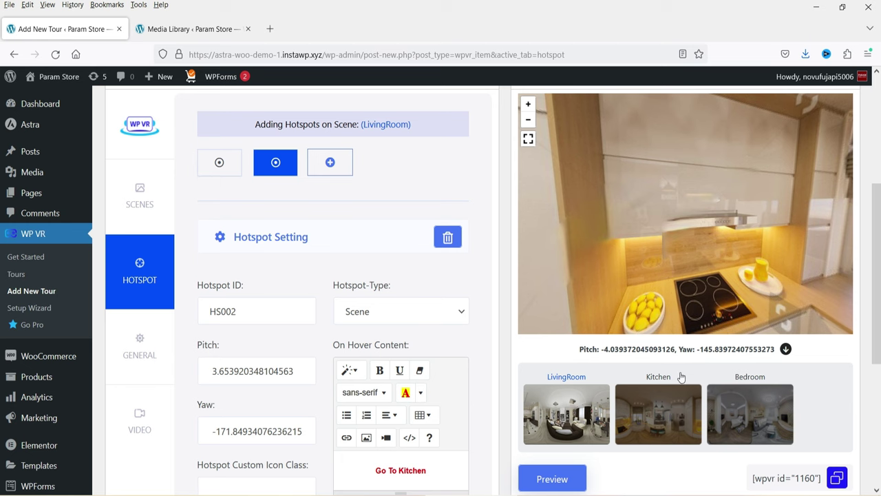
pyautogui.moveTo(796, 225); pyautogui.dragTo(810, 239)
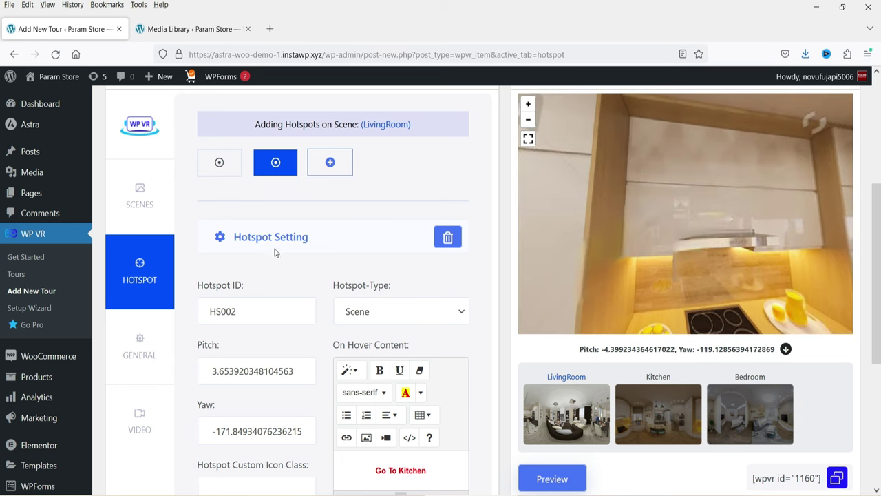
# Select the Kitchen scene and place its first hotspot on the window above the sink, at about pitch -5.21 and yaw -85.63
pyautogui.click(142, 199)
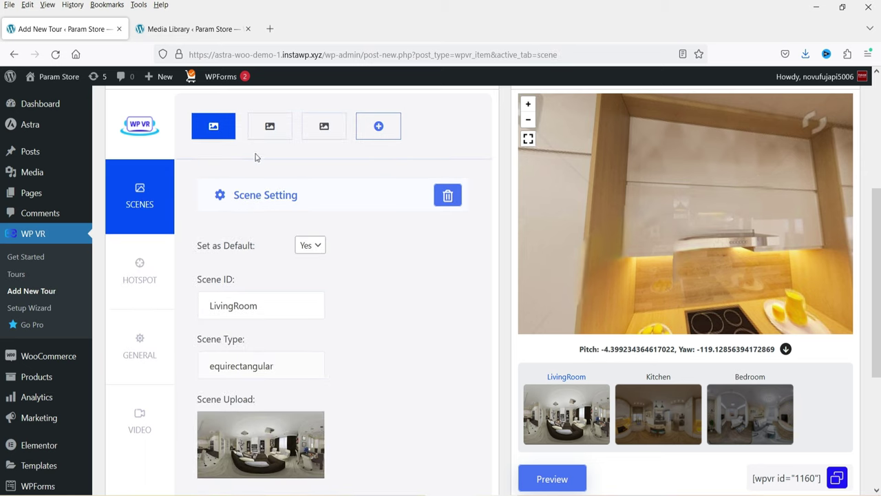
pyautogui.click(267, 133)
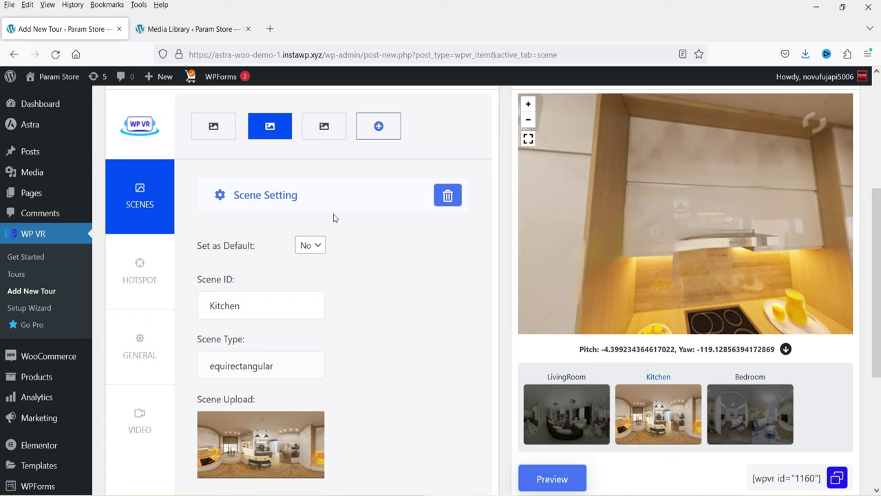
pyautogui.click(136, 274)
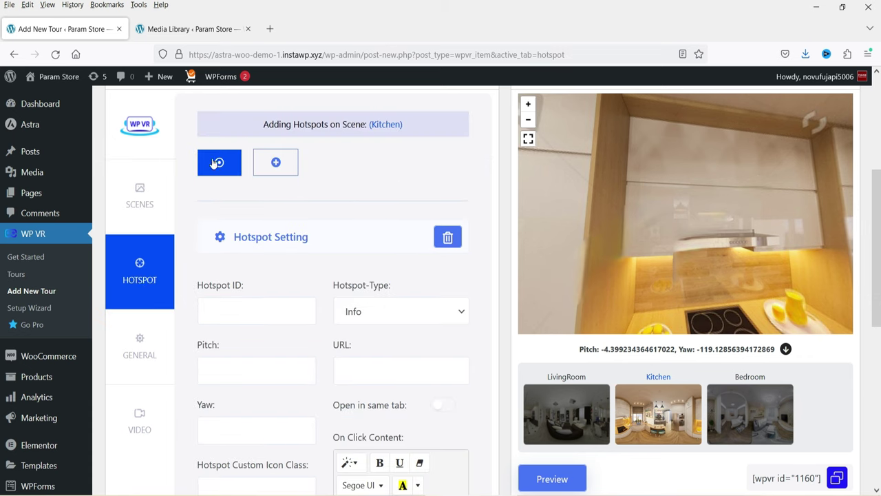
pyautogui.click(798, 249)
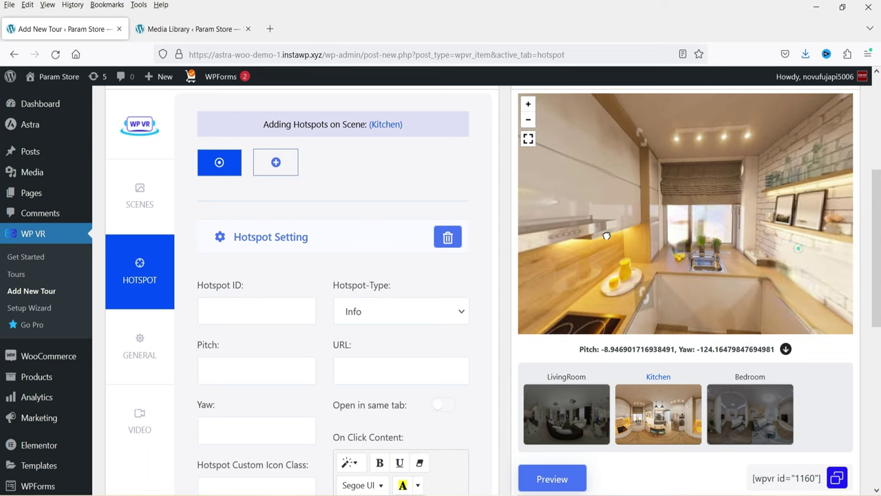
pyautogui.click(700, 219)
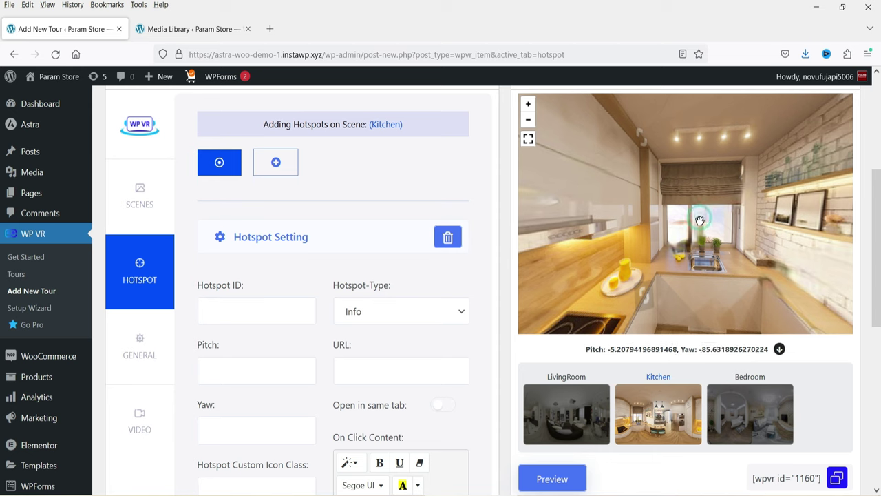
pyautogui.click(779, 349)
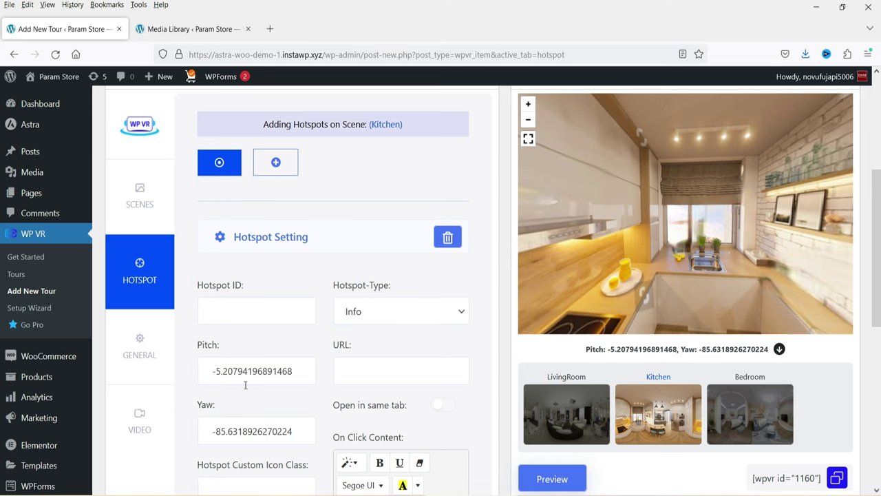
# Set the Kitchen window hotspot's ID to HS003 and choose Info as its type
pyautogui.click(239, 310)
pyautogui.scroll(-4, 315, 256)
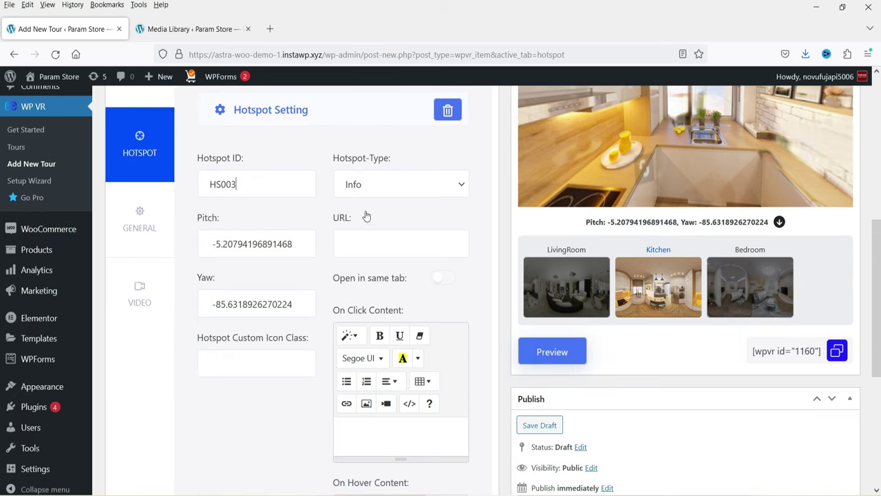
pyautogui.click(375, 195)
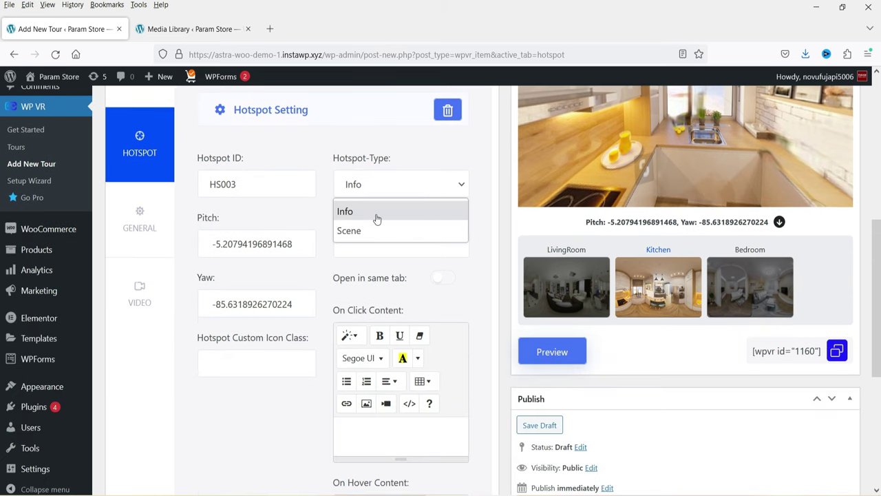
pyautogui.click(374, 215)
pyautogui.click(368, 245)
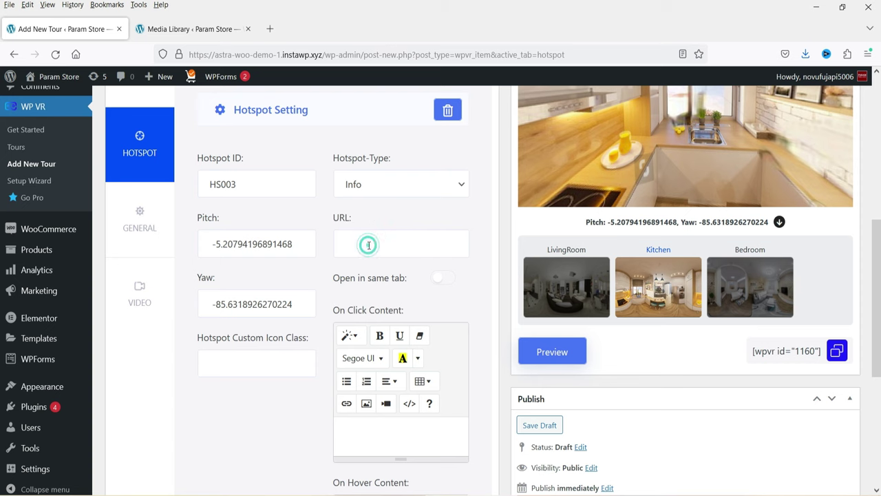
# Enter "WINDOW" as the HS003 hotspot's on-hover content and format it bold and centred
pyautogui.click(389, 437)
pyautogui.scroll(-4, 394, 473)
pyautogui.scroll(-4, 413, 441)
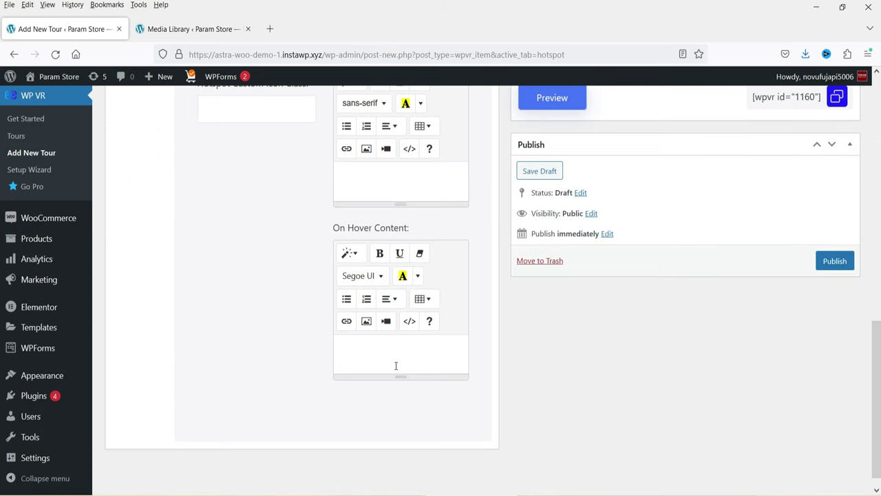
pyautogui.click(394, 356)
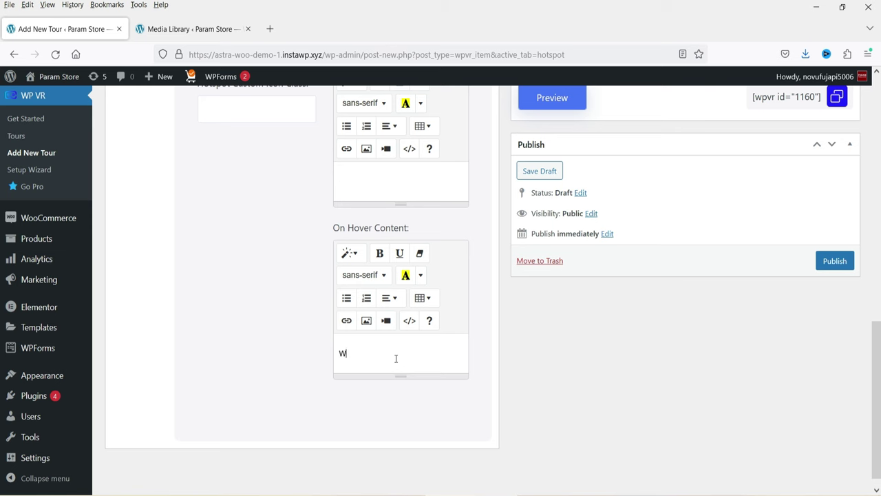
pyautogui.doubleClick(365, 353)
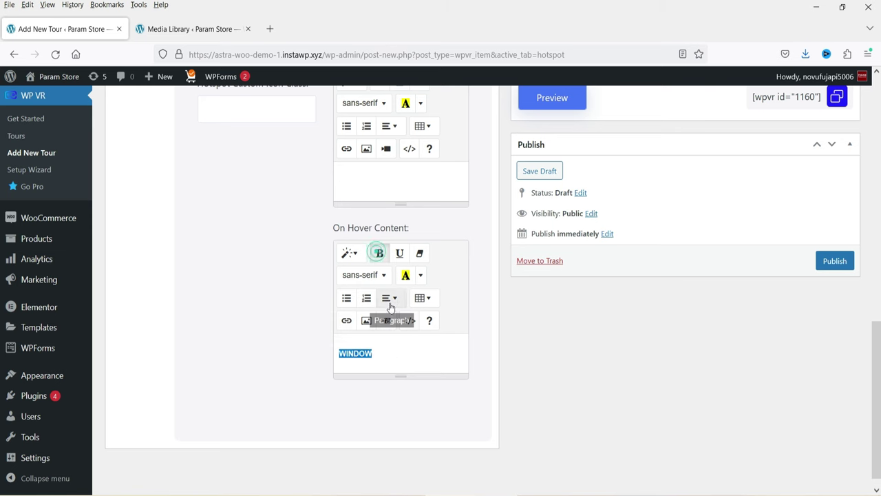
pyautogui.click(389, 297)
pyautogui.click(390, 319)
pyautogui.click(433, 352)
# Refresh the tour preview, follow the "Go To Kitchen" hotspot and check the window hotspot's hover text
pyautogui.scroll(10, 733, 221)
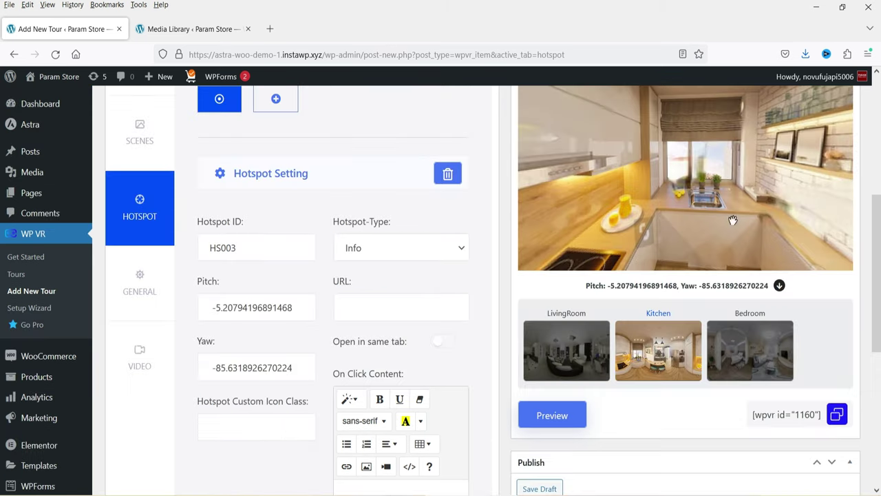
pyautogui.click(553, 419)
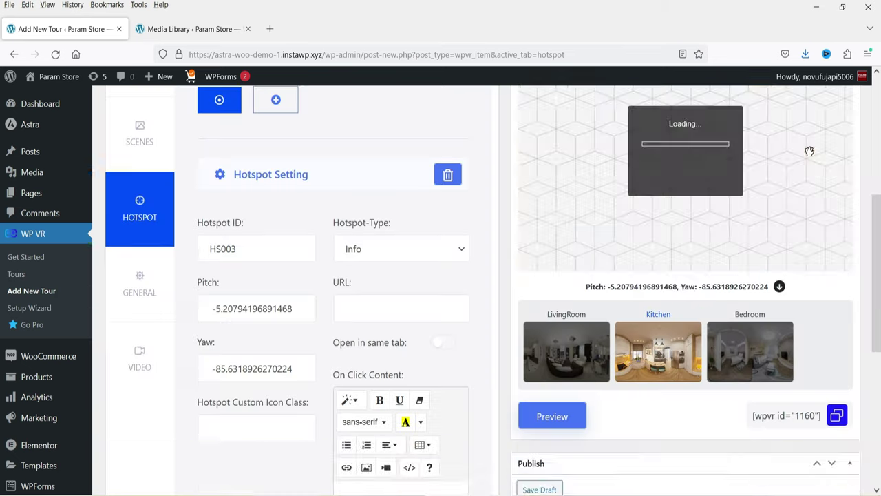
pyautogui.scroll(2, 809, 148)
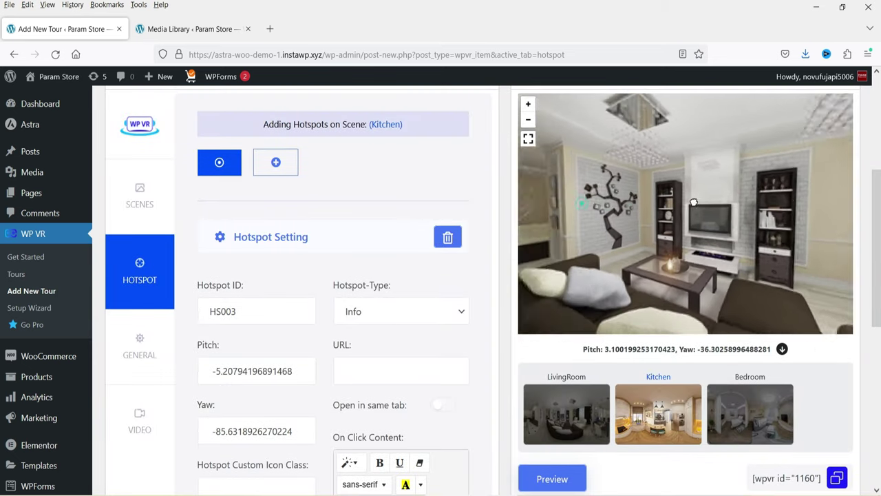
pyautogui.moveTo(584, 205); pyautogui.dragTo(695, 203)
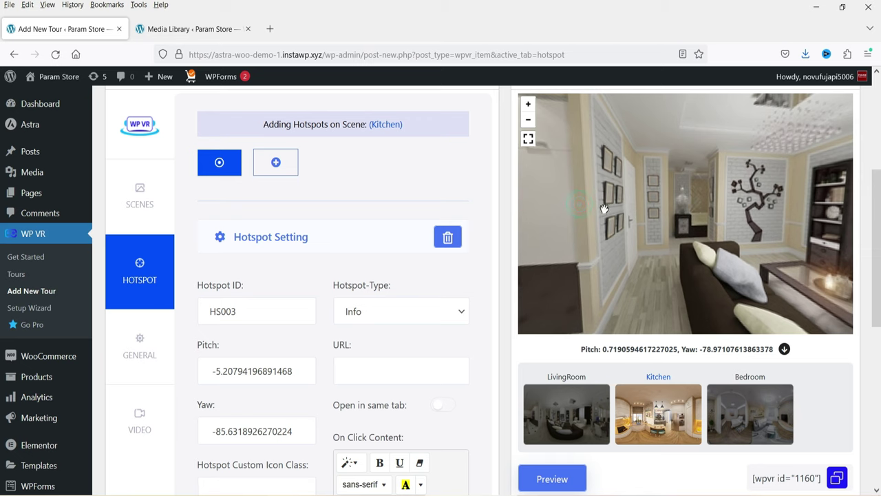
pyautogui.click(602, 207)
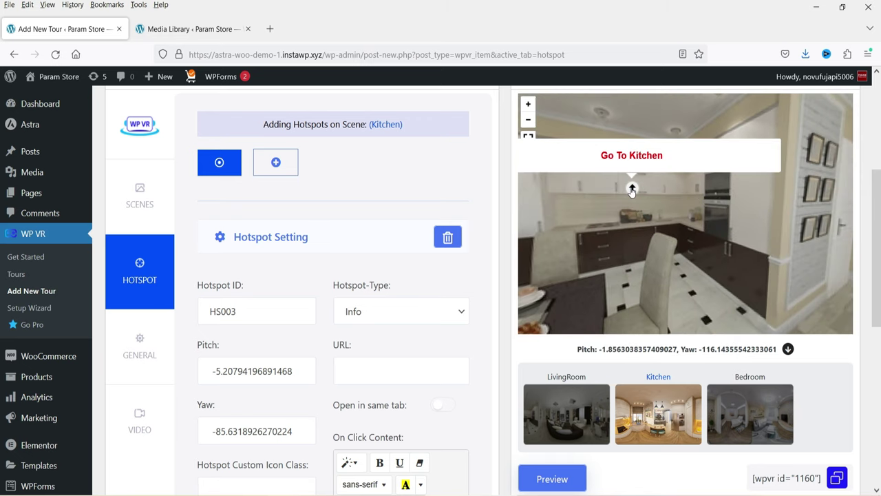
pyautogui.click(632, 189)
pyautogui.click(592, 226)
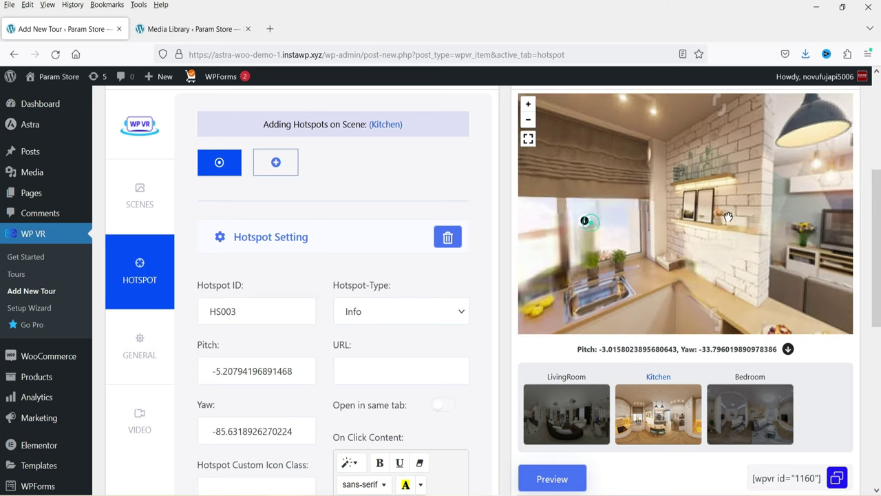
pyautogui.click(634, 222)
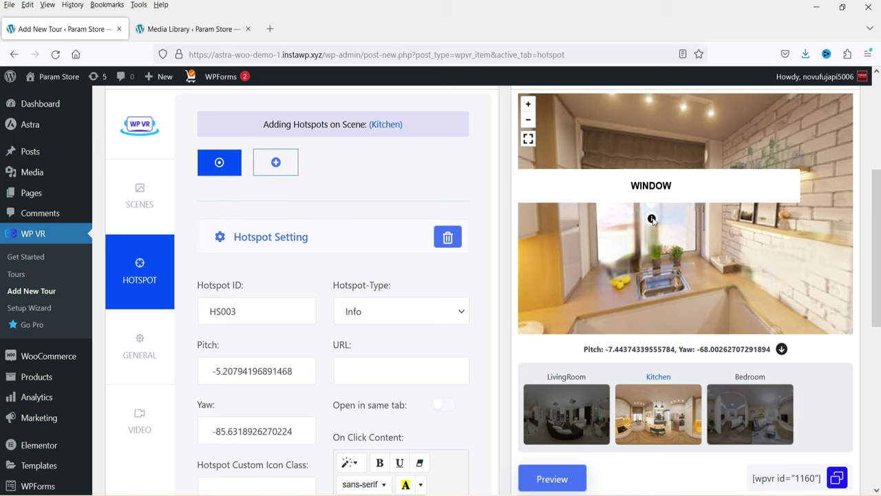
# Add a second Kitchen hotspot with ID HS004 and place it on the TV, at about pitch -4.23 and yaw 7.03
pyautogui.moveTo(771, 238); pyautogui.dragTo(454, 212)
pyautogui.moveTo(665, 219); pyautogui.dragTo(762, 216)
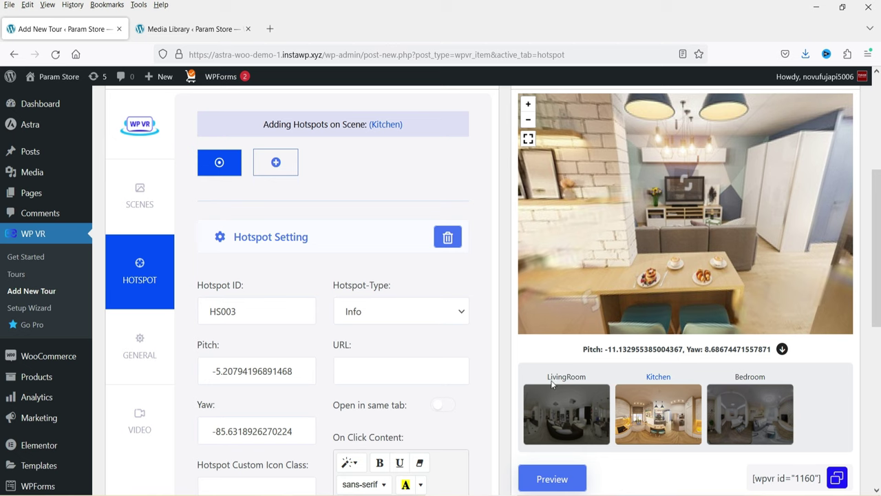
pyautogui.click(277, 164)
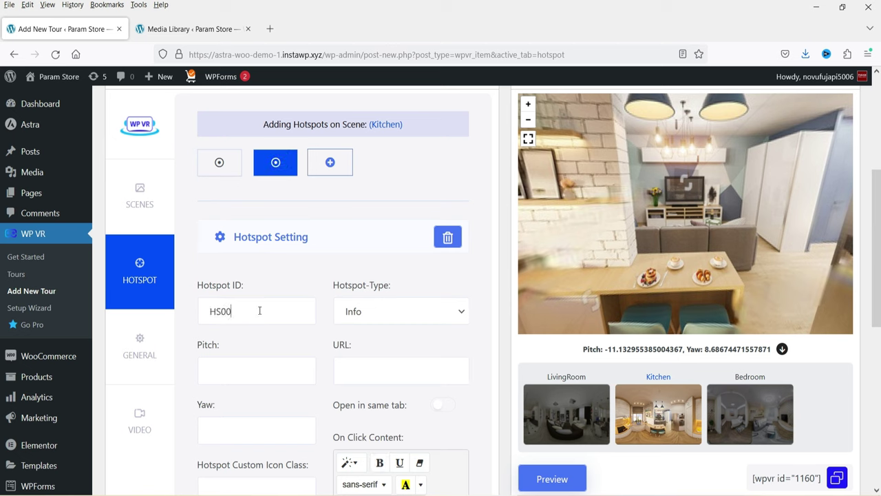
pyautogui.click(697, 183)
pyautogui.click(782, 349)
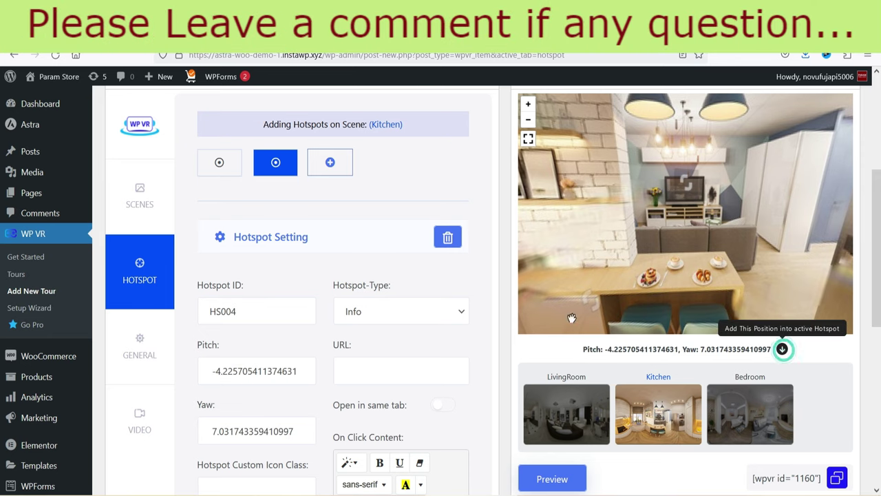
# Set the HS004 hotspot's type to Scene and its target scene to LivingRoom
pyautogui.click(423, 315)
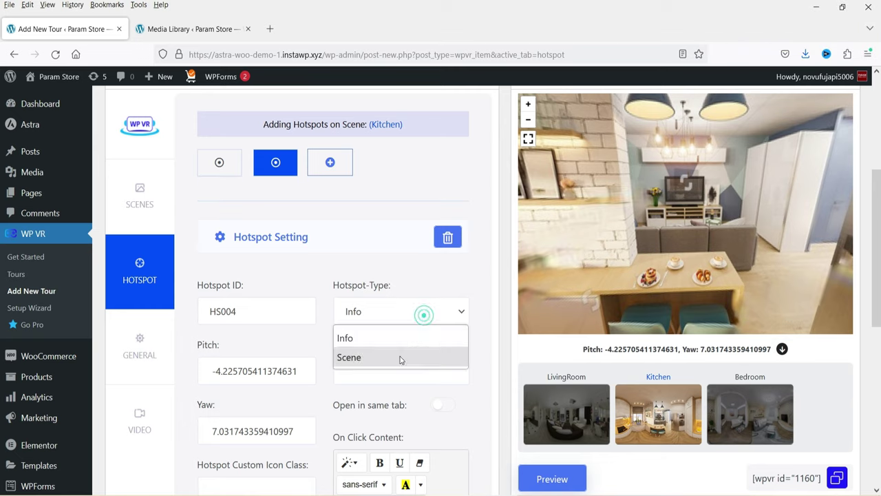
pyautogui.click(399, 356)
pyautogui.scroll(-4, 429, 295)
pyautogui.click(367, 291)
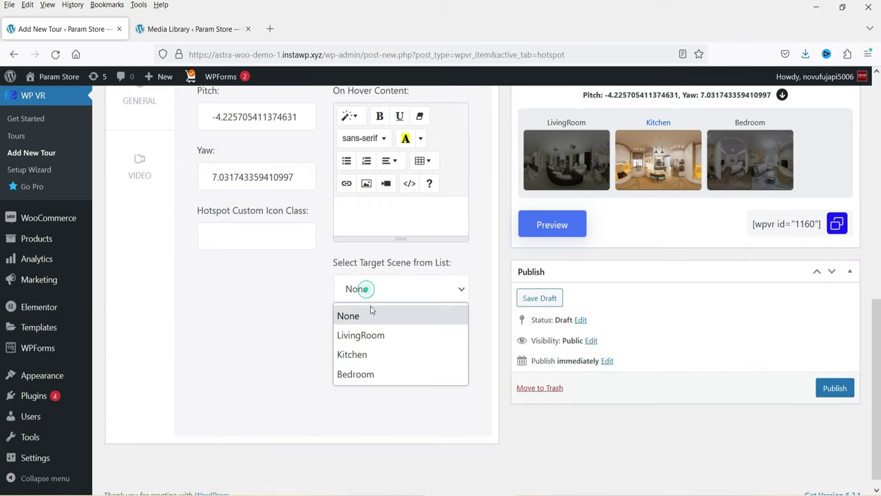
pyautogui.click(371, 334)
pyautogui.scroll(3, 372, 338)
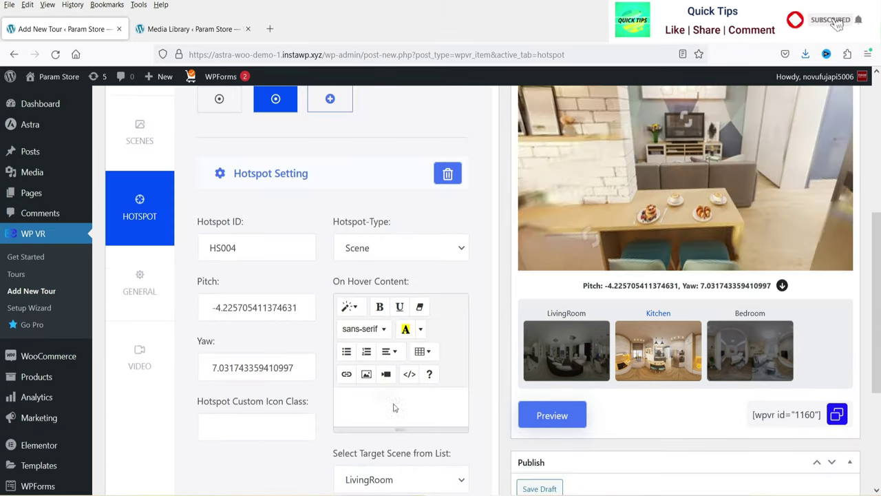
pyautogui.click(400, 399)
pyautogui.write('LIVING')
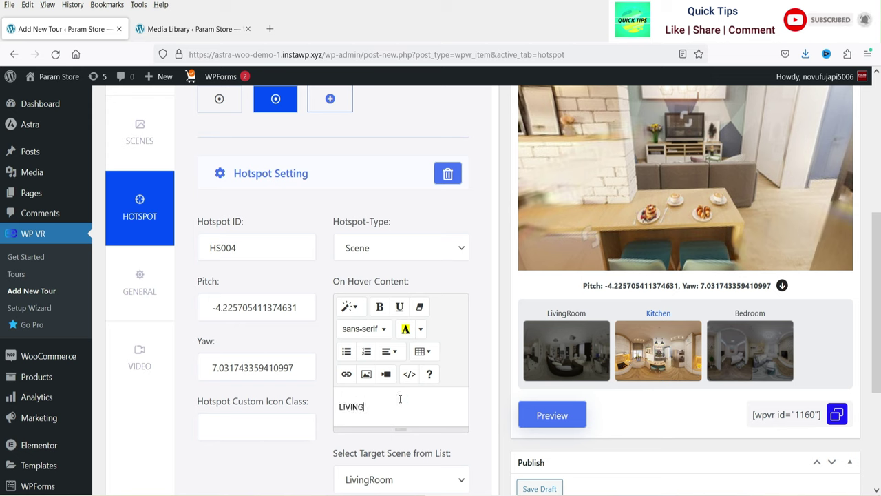
pyautogui.doubleClick(396, 404)
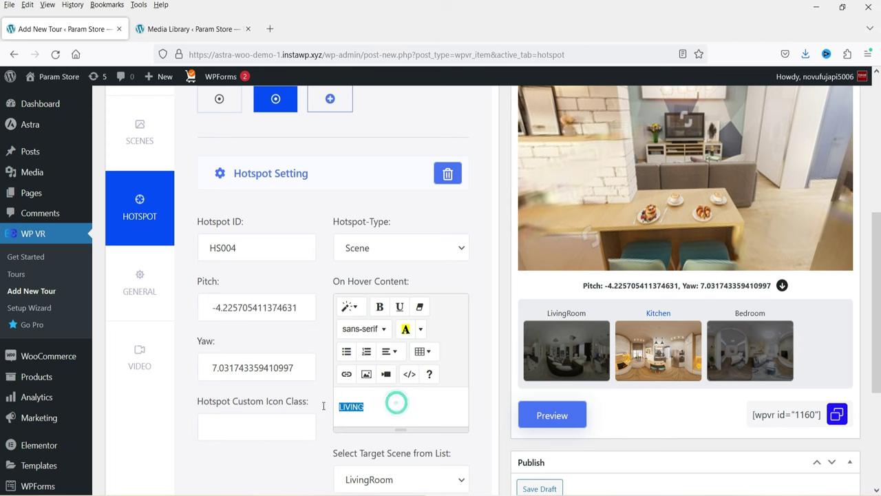
pyautogui.press('BackSpace')
pyautogui.click(385, 411)
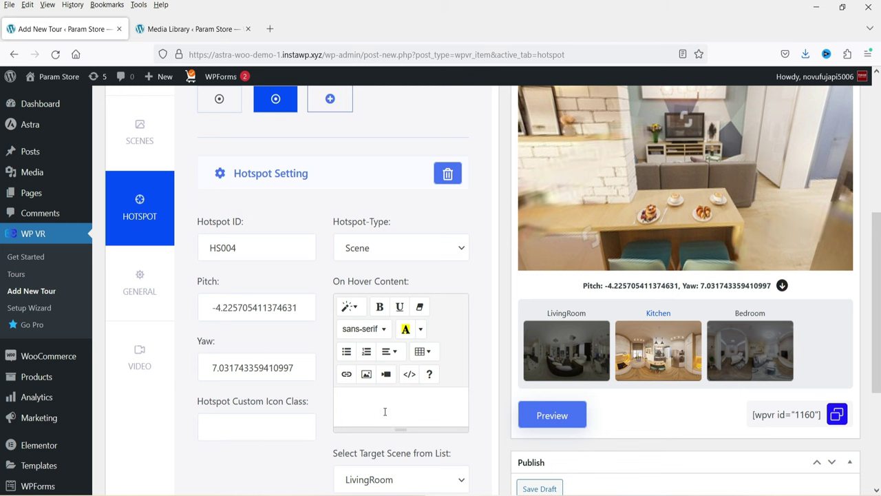
# Refresh the tour preview, follow the scene hotspots into the kitchen and back, and look around the living room towards the hallway
pyautogui.click(556, 420)
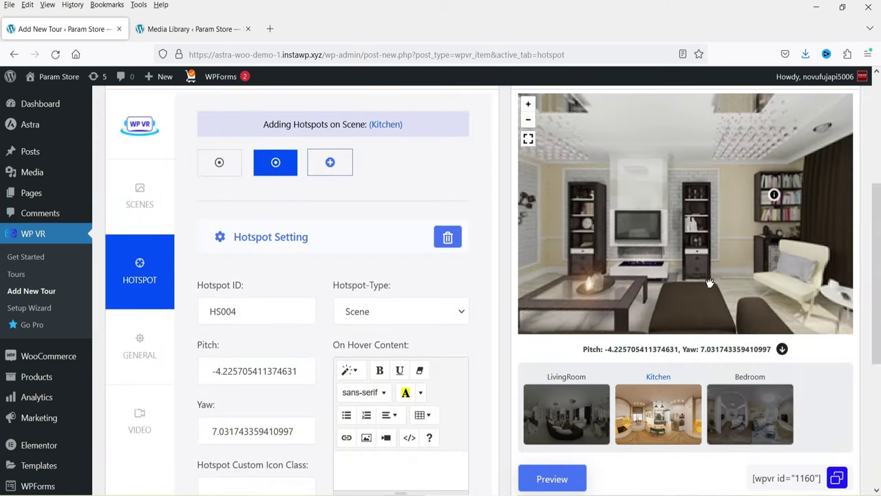
pyautogui.moveTo(710, 283); pyautogui.dragTo(605, 210)
pyautogui.click(699, 182)
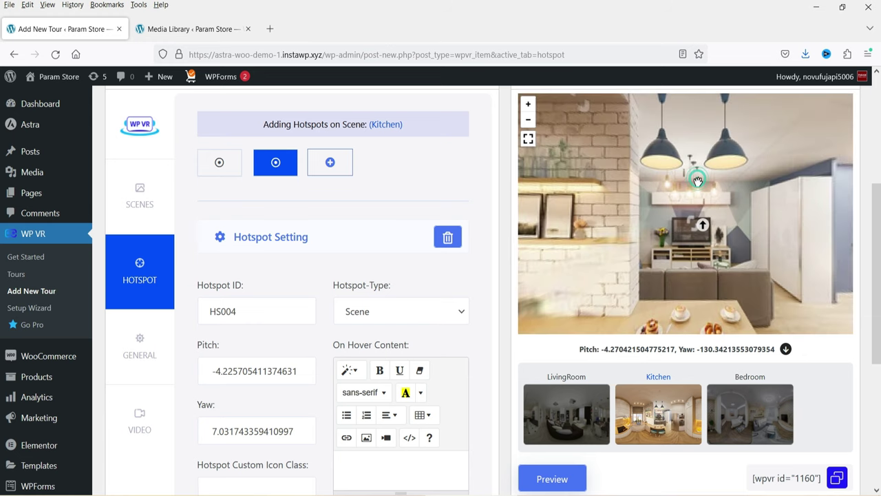
pyautogui.click(703, 228)
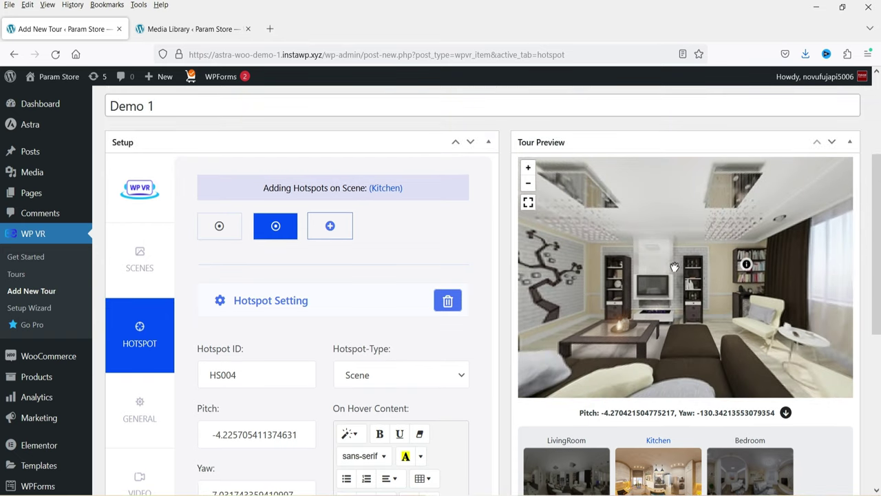
pyautogui.moveTo(747, 263)
pyautogui.moveTo(582, 274); pyautogui.dragTo(616, 253)
pyautogui.click(604, 277)
pyautogui.moveTo(618, 253); pyautogui.dragTo(652, 277)
pyautogui.moveTo(695, 259); pyautogui.dragTo(705, 230)
pyautogui.scroll(-3, 705, 229)
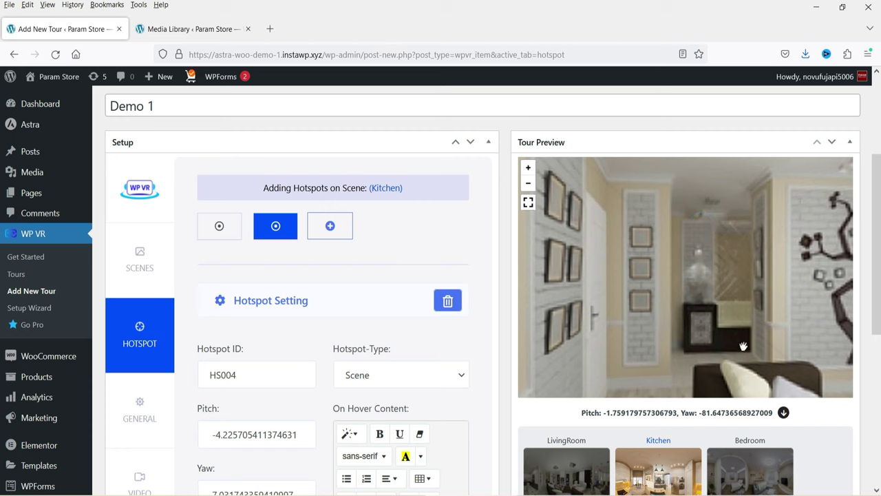
# Select the LivingRoom scene and open its hotspot settings
pyautogui.click(708, 256)
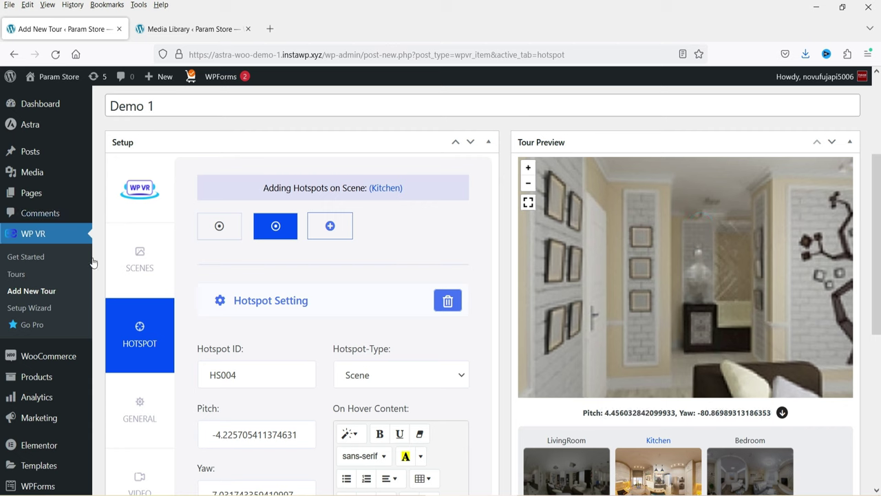
pyautogui.click(152, 255)
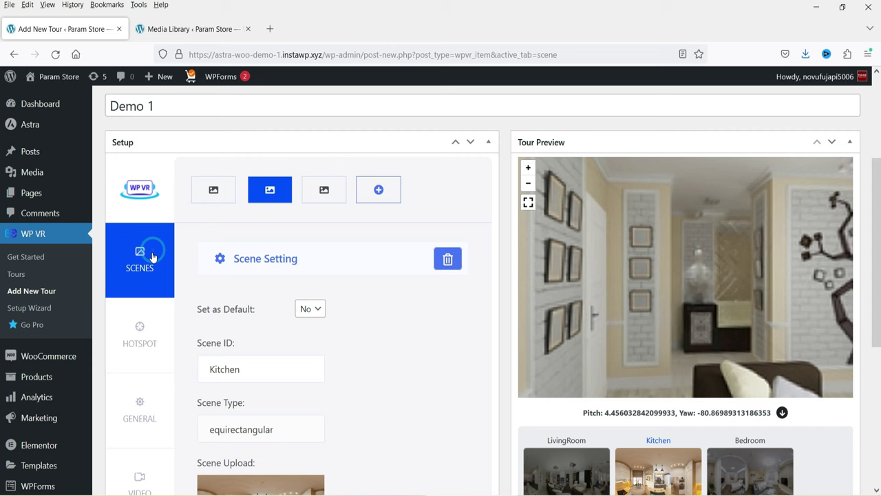
pyautogui.click(213, 190)
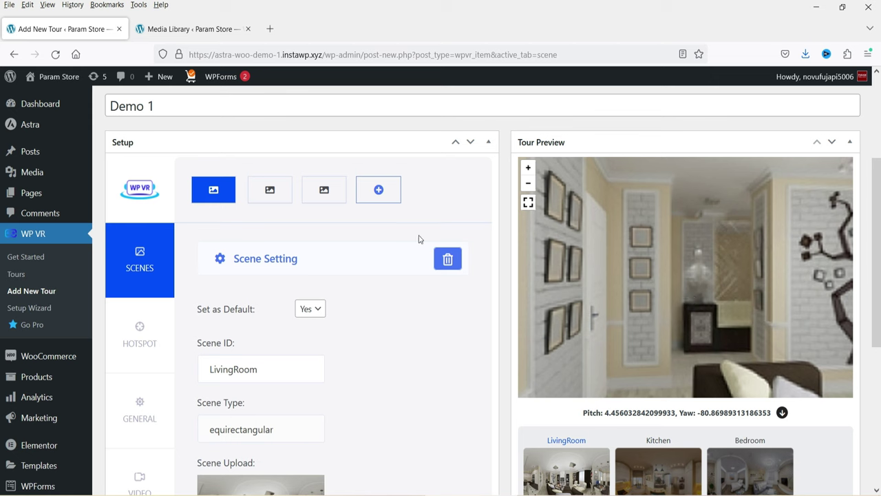
pyautogui.click(710, 266)
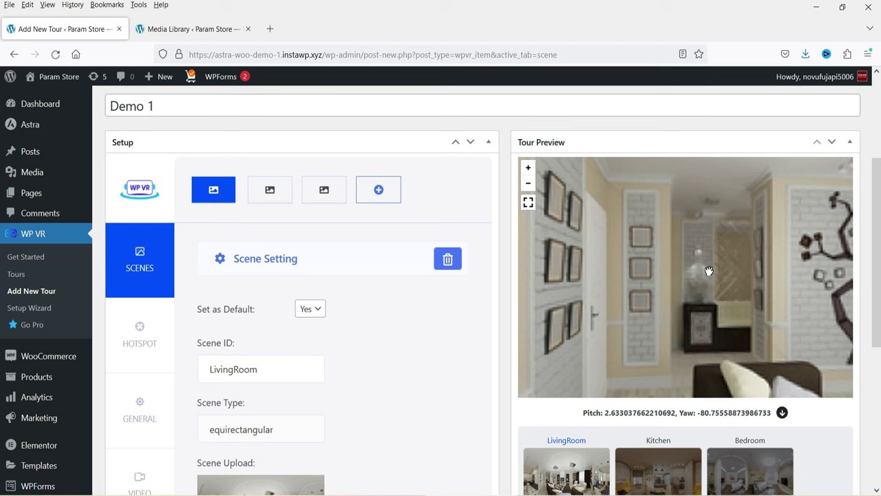
pyautogui.click(135, 334)
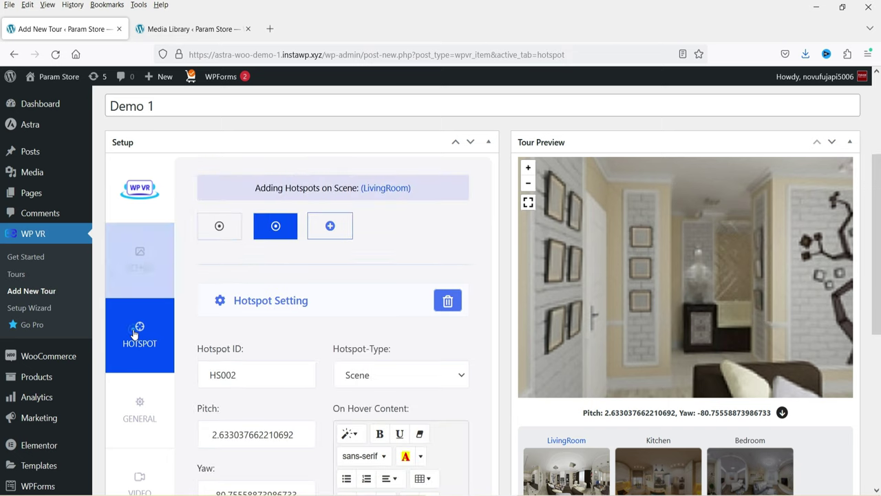
# Add a third hotspot to the LivingRoom scene and place it in the hallway opening, at about pitch 3.11 and yaw -81.63
pyautogui.moveTo(671, 277); pyautogui.dragTo(641, 277)
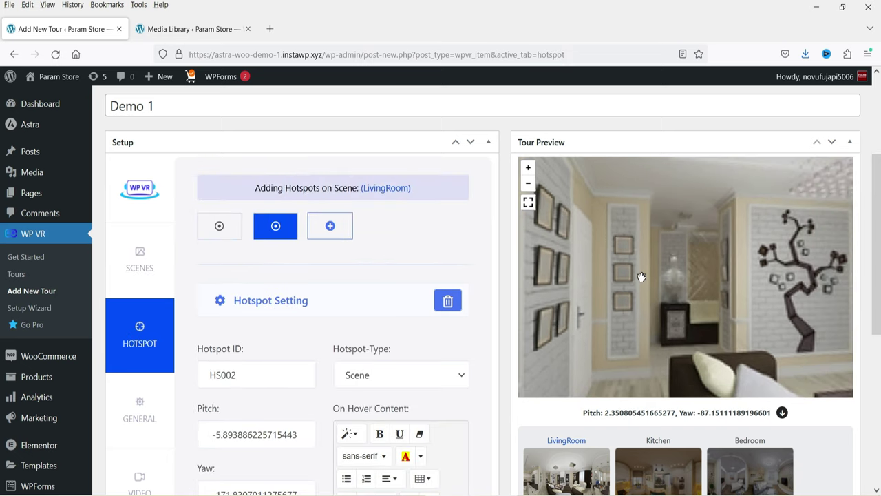
pyautogui.click(329, 230)
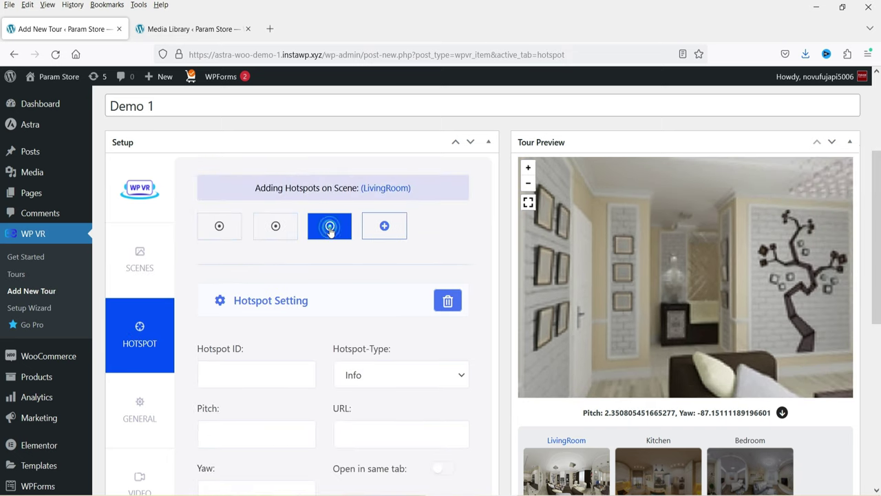
pyautogui.click(673, 269)
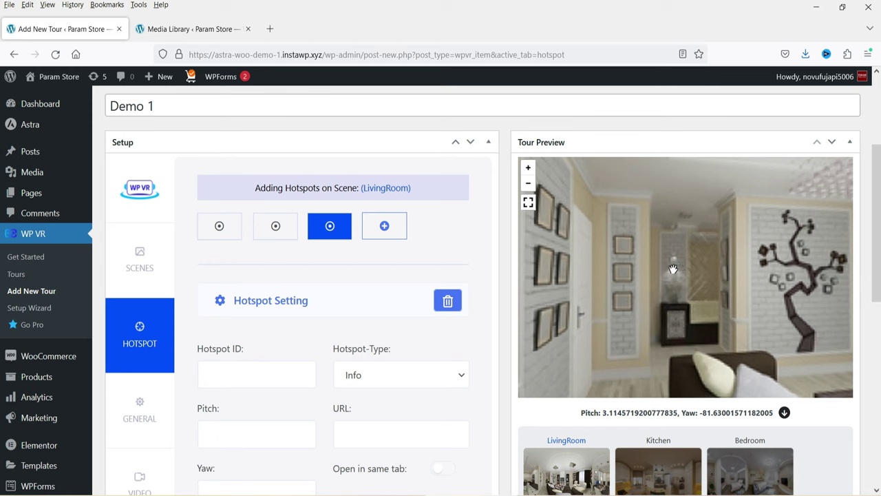
pyautogui.click(784, 413)
pyautogui.scroll(-2, 248, 297)
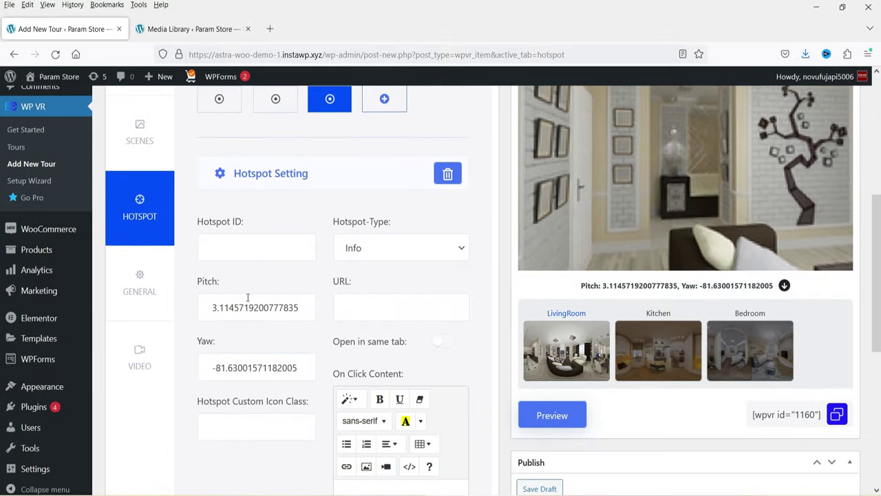
# Give the hallway hotspot the ID HS0055, set its type to Scene and its target scene to Bedroom
pyautogui.click(229, 250)
pyautogui.write('HS0055')
pyautogui.click(374, 250)
pyautogui.click(381, 294)
pyautogui.scroll(-3, 405, 294)
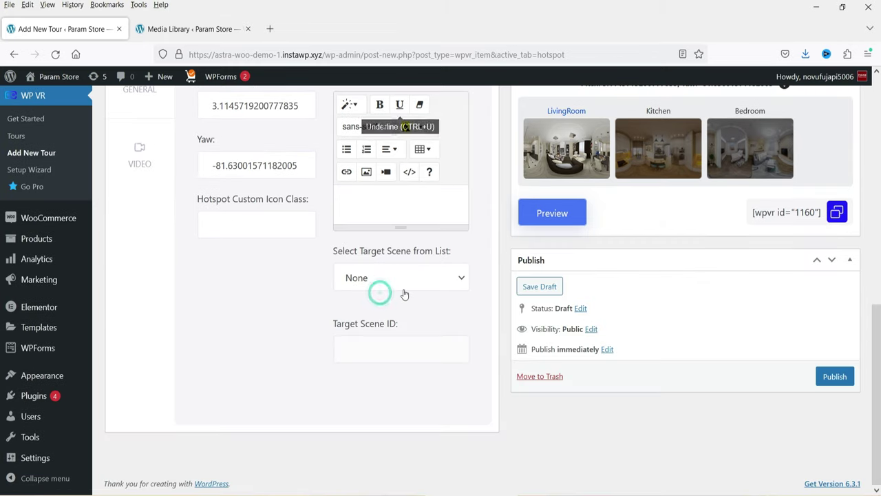
pyautogui.click(398, 288)
pyautogui.click(384, 356)
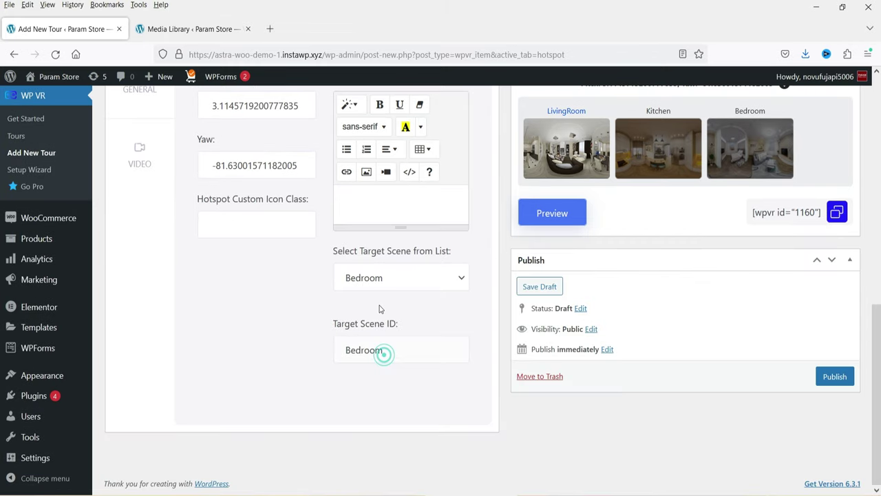
# Add the hover content "BEDROOM" to the HS0055 hotspot, centred and in bold
pyautogui.click(378, 191)
pyautogui.write('EDROOM')
pyautogui.doubleClick(393, 204)
pyautogui.click(389, 149)
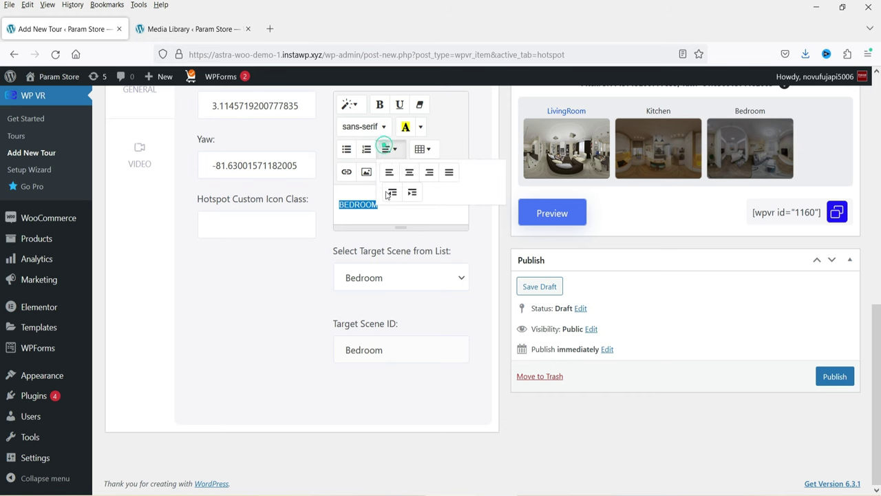
pyautogui.click(410, 172)
pyautogui.click(380, 104)
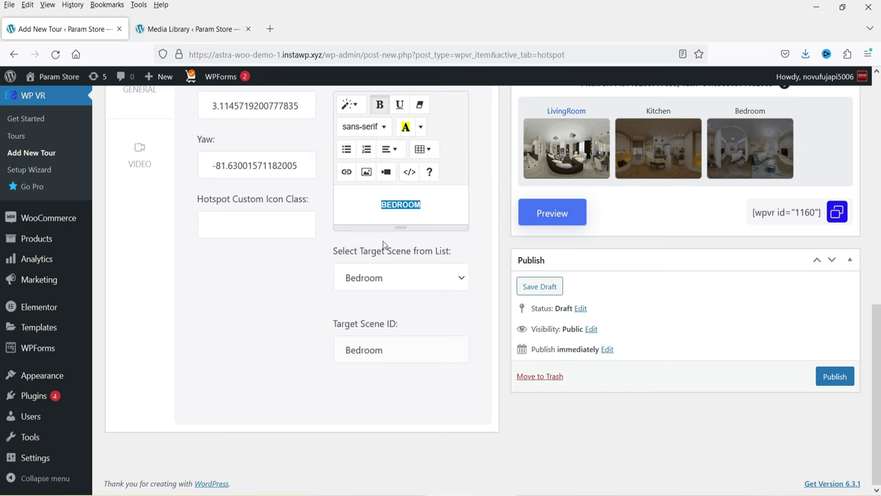
# Refresh the tour preview, follow the hallway hotspot into the bedroom and look around the room
pyautogui.click(553, 214)
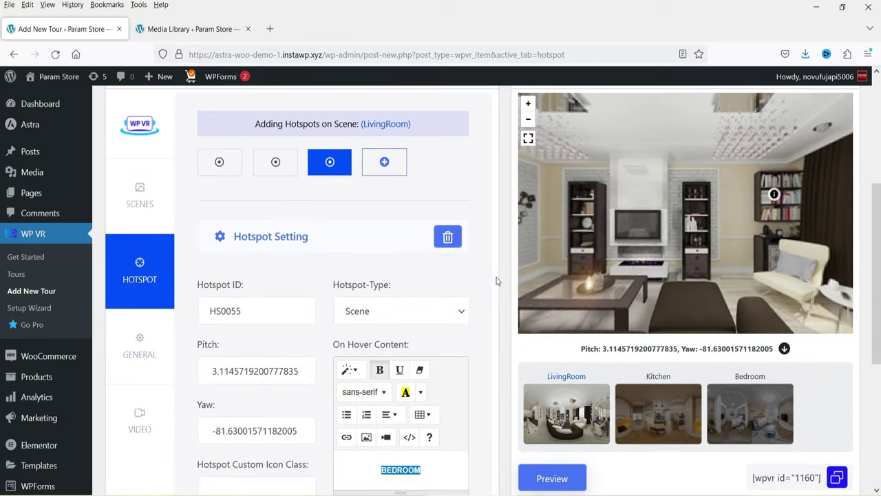
pyautogui.moveTo(603, 232); pyautogui.dragTo(557, 217)
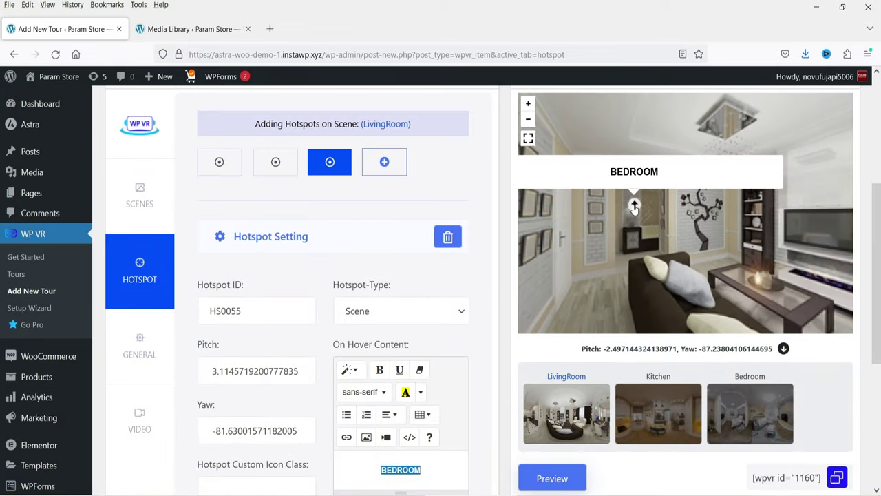
pyautogui.click(634, 208)
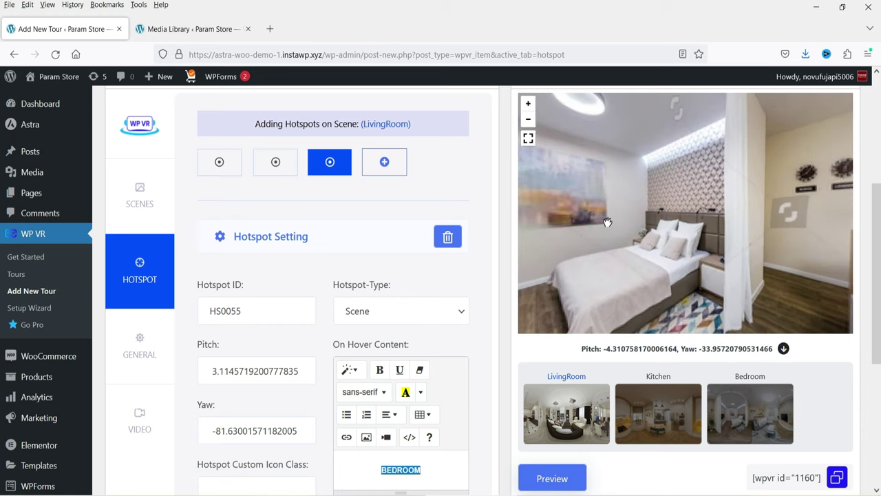
pyautogui.moveTo(607, 222)
pyautogui.mouseDown()
pyautogui.moveTo(702, 218)
pyautogui.moveTo(700, 242)
pyautogui.moveTo(707, 232)
pyautogui.mouseUp()
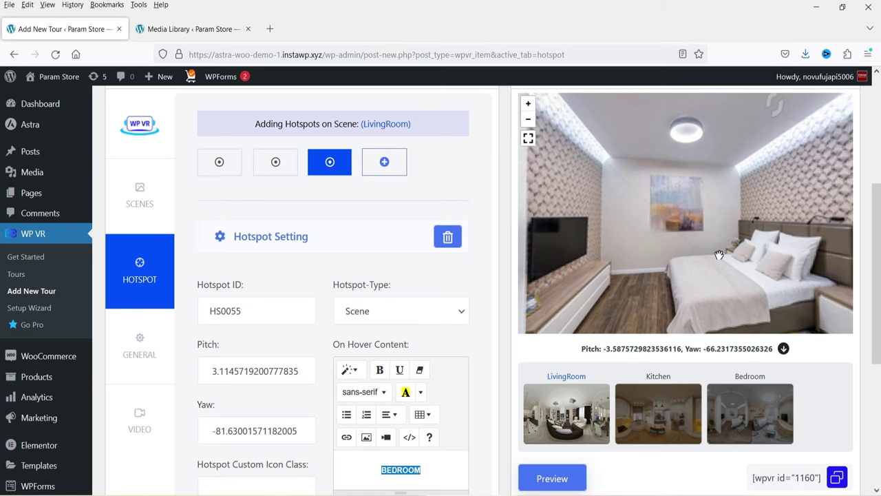
# Select the Bedroom scene and open its hotspot settings
pyautogui.click(135, 194)
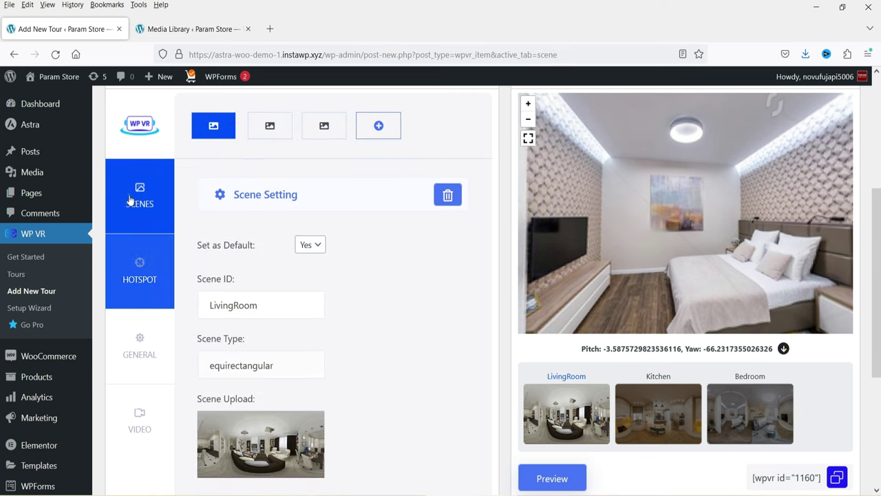
pyautogui.click(321, 131)
pyautogui.click(140, 275)
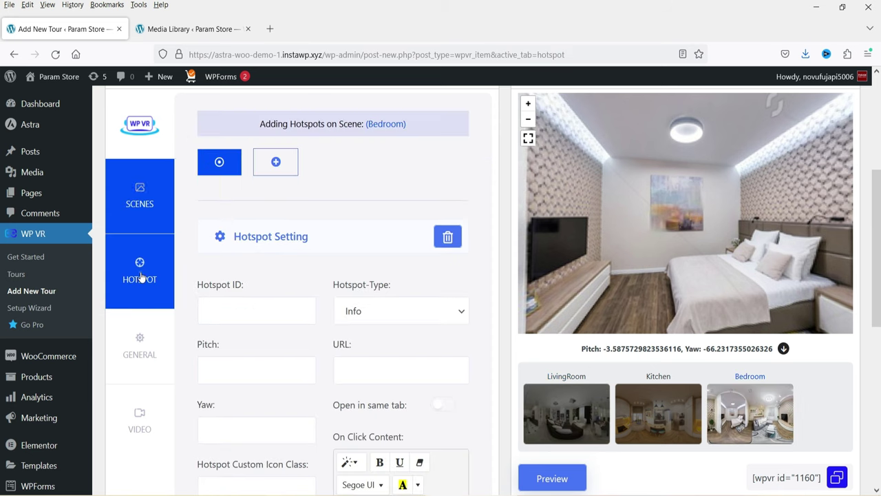
# Give the Bedroom scene's hotspot the ID HS006 and place it near the kitchen counter, at about pitch 0.65 and yaw 24.01
pyautogui.click(752, 205)
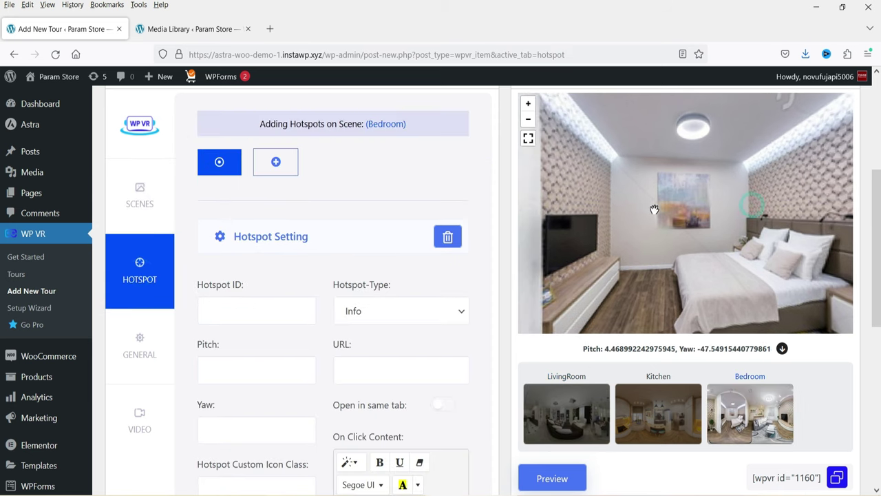
pyautogui.moveTo(702, 203); pyautogui.dragTo(657, 207)
pyautogui.moveTo(757, 241); pyautogui.dragTo(700, 182)
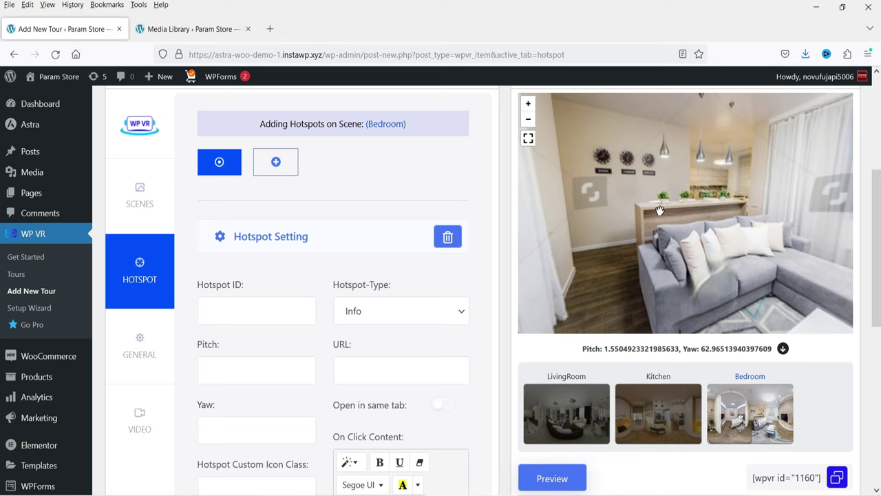
pyautogui.moveTo(659, 210); pyautogui.dragTo(684, 205)
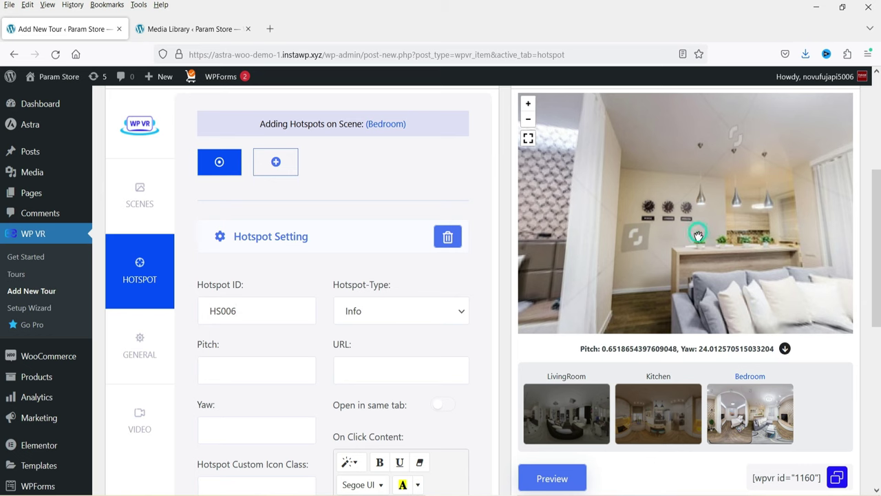
pyautogui.click(784, 349)
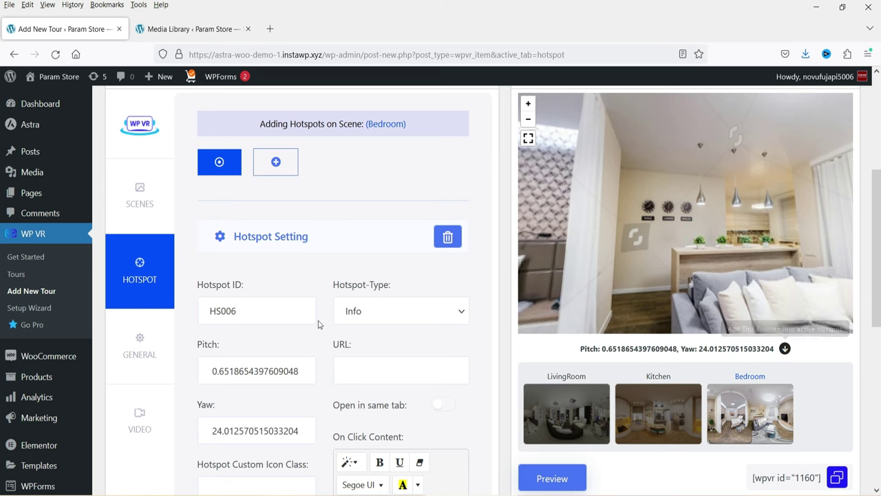
# Set the HS006 hotspot's type to Scene and its target scene to LivingRoom
pyautogui.scroll(-1, 325, 332)
pyautogui.scroll(-3, 324, 332)
pyautogui.click(376, 185)
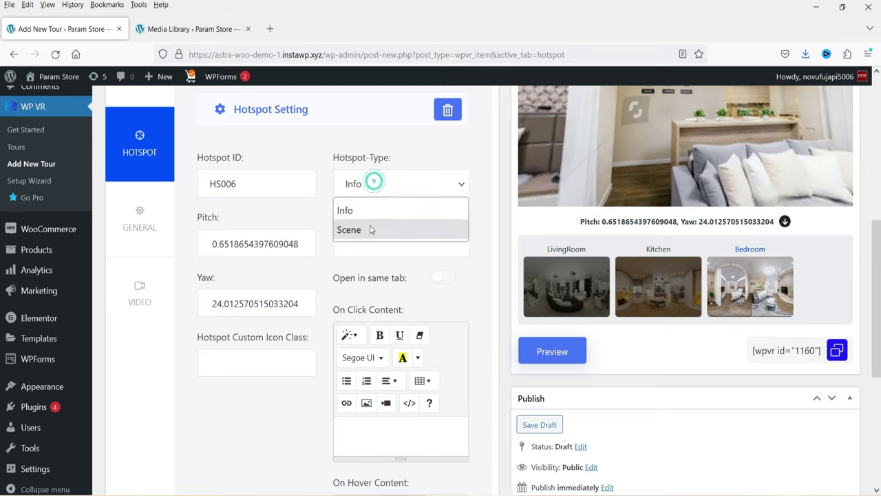
pyautogui.click(369, 228)
pyautogui.scroll(-3, 369, 230)
pyautogui.click(373, 290)
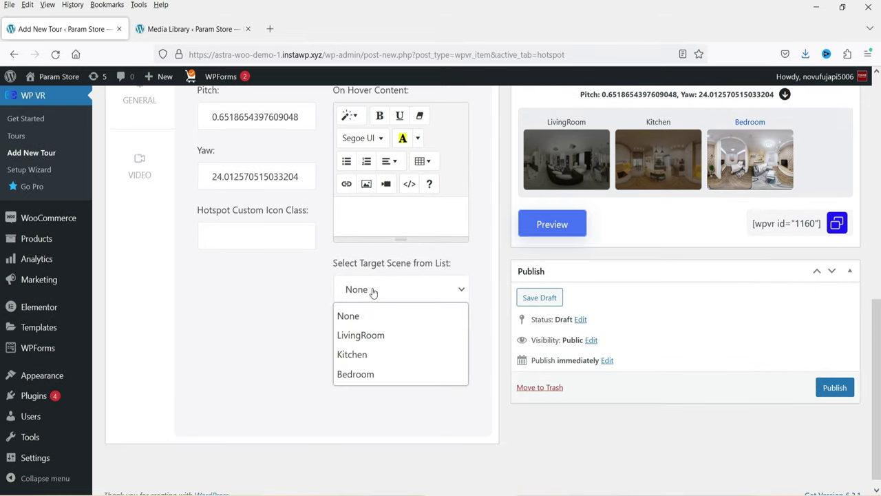
pyautogui.click(374, 335)
# Refresh the tour preview and publish the tour
pyautogui.click(550, 229)
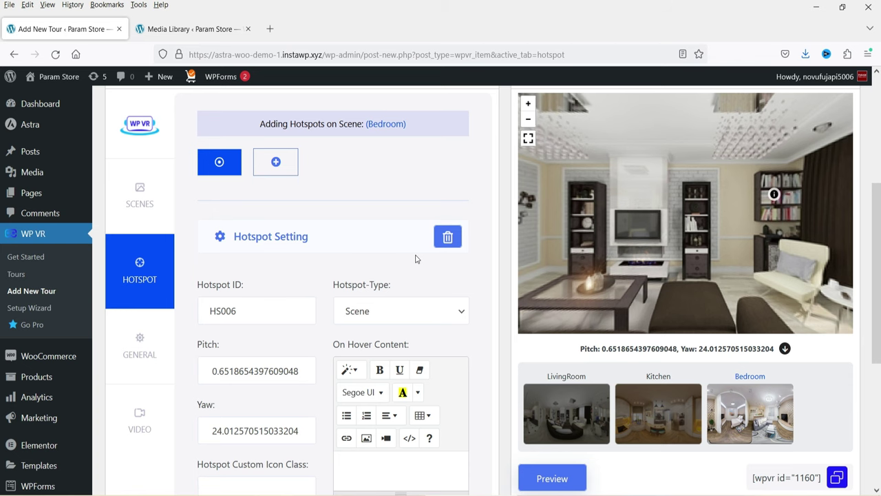
pyautogui.scroll(-4, 417, 258)
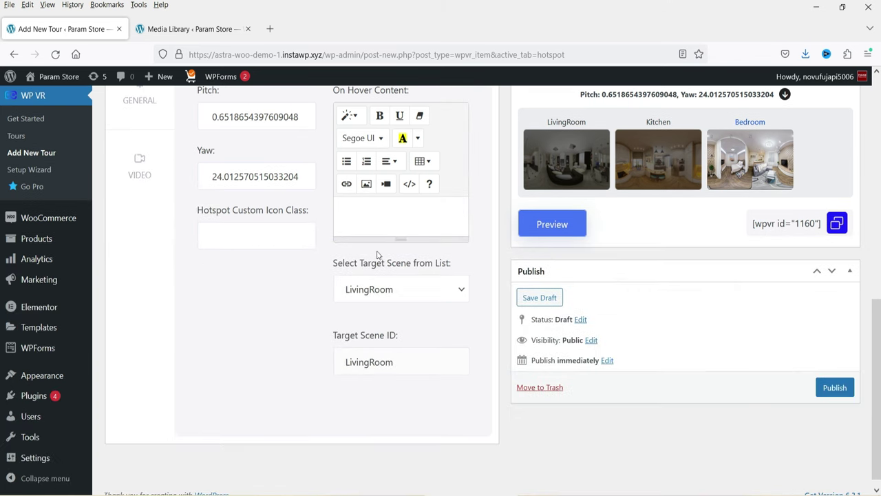
pyautogui.click(833, 387)
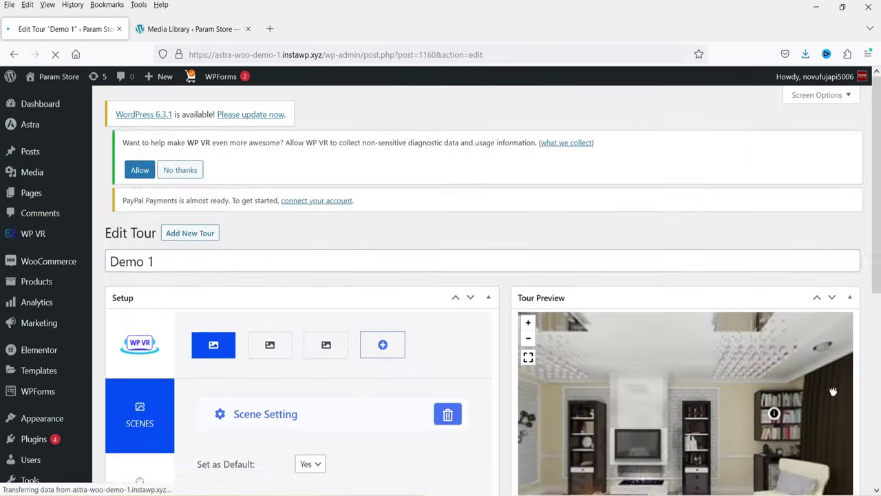
# Open the tour's general settings and look through the basic options, from the preview image to auto rotation
pyautogui.click(143, 338)
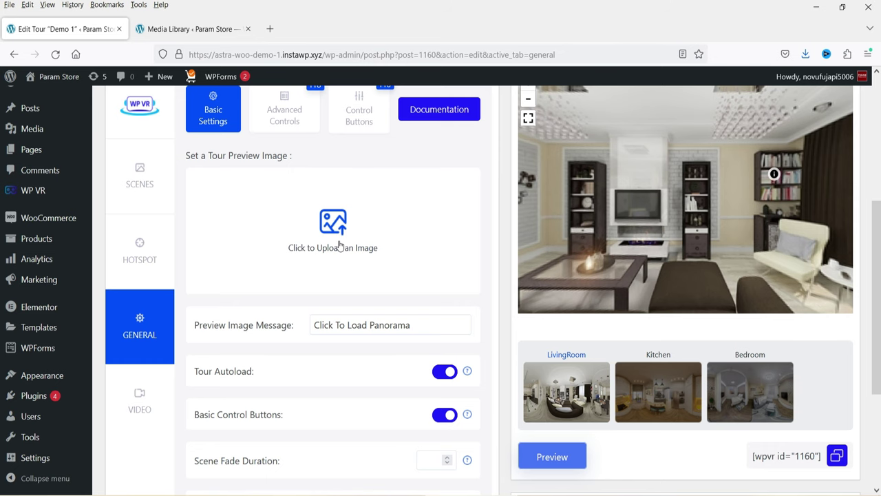
pyautogui.scroll(-3, 340, 246)
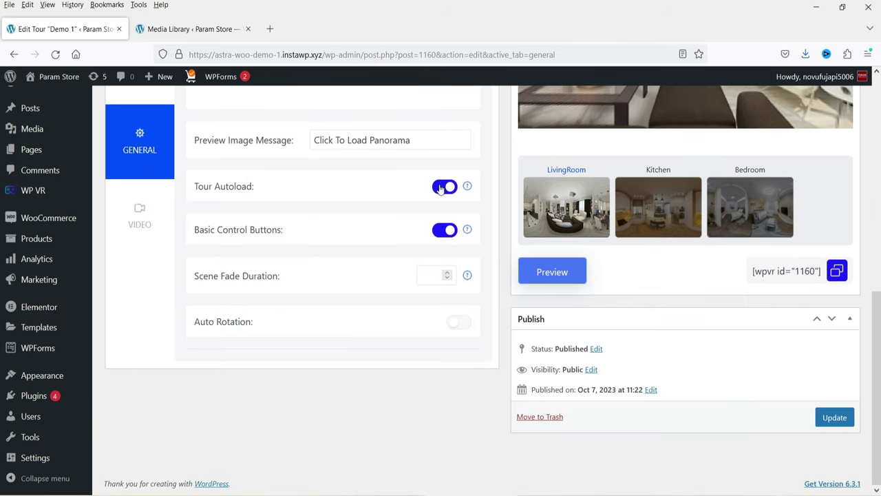
pyautogui.scroll(4, 387, 310)
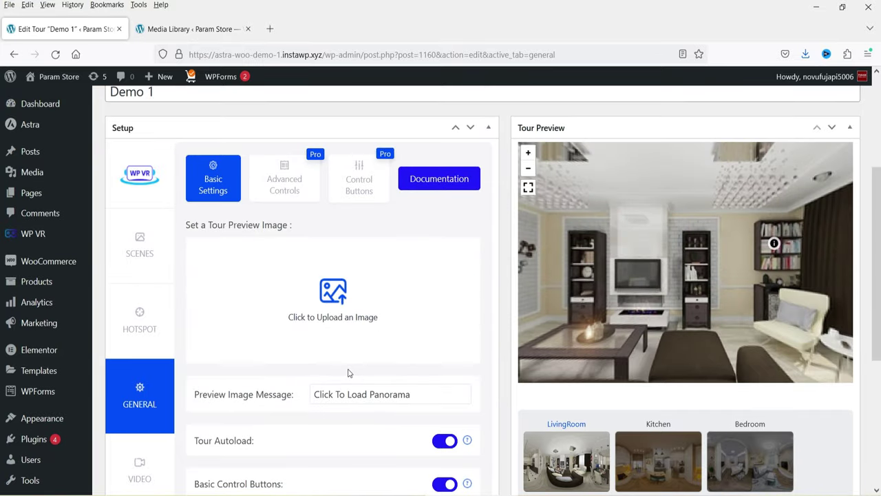
pyautogui.scroll(-3, 331, 358)
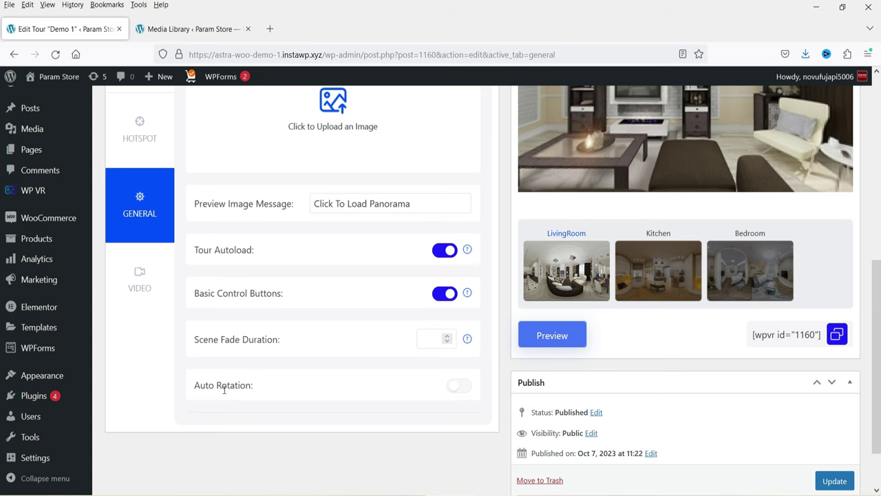
# Turn on Auto Rotation to view its speed and timing options, and turn it off again
pyautogui.click(460, 386)
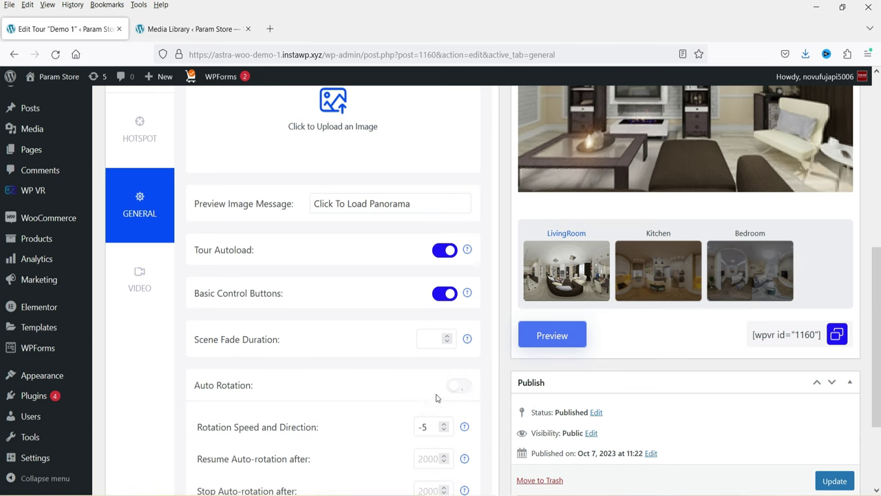
pyautogui.scroll(3, 463, 365)
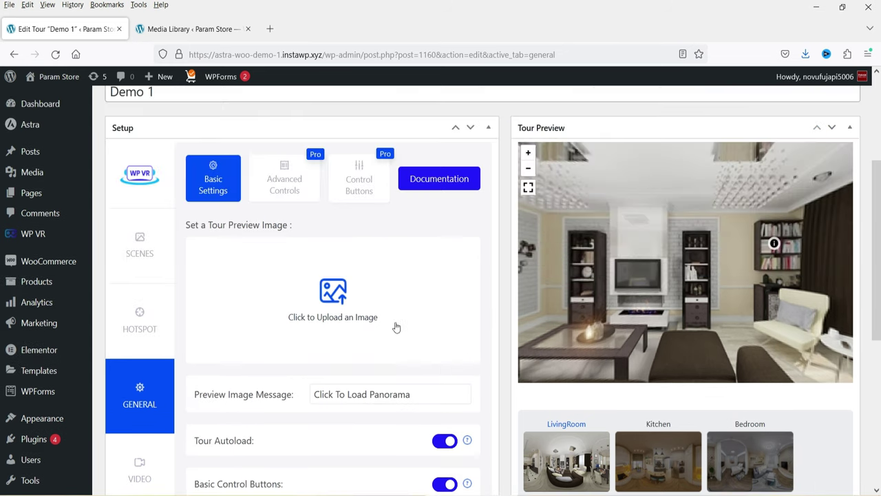
pyautogui.scroll(-5, 396, 327)
pyautogui.scroll(2, 413, 341)
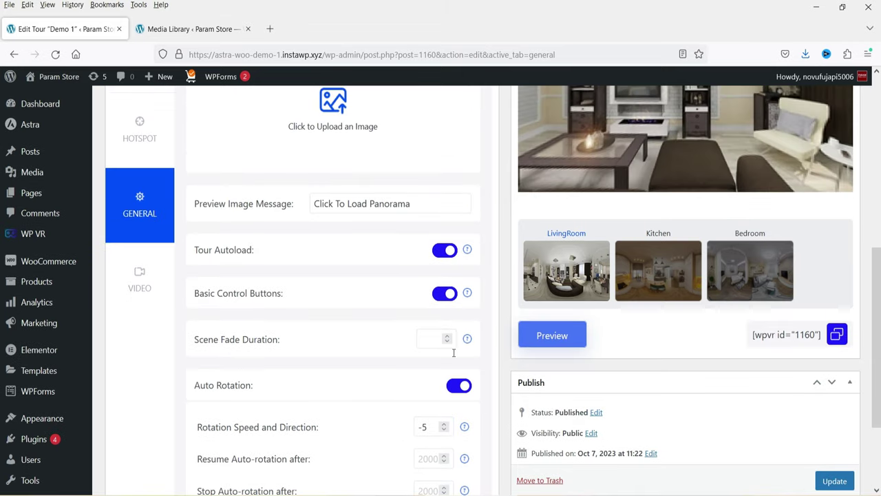
pyautogui.click(455, 386)
# Examine the Pro-only Advanced Controls and Control Buttons options in the tour's general settings
pyautogui.scroll(4, 344, 350)
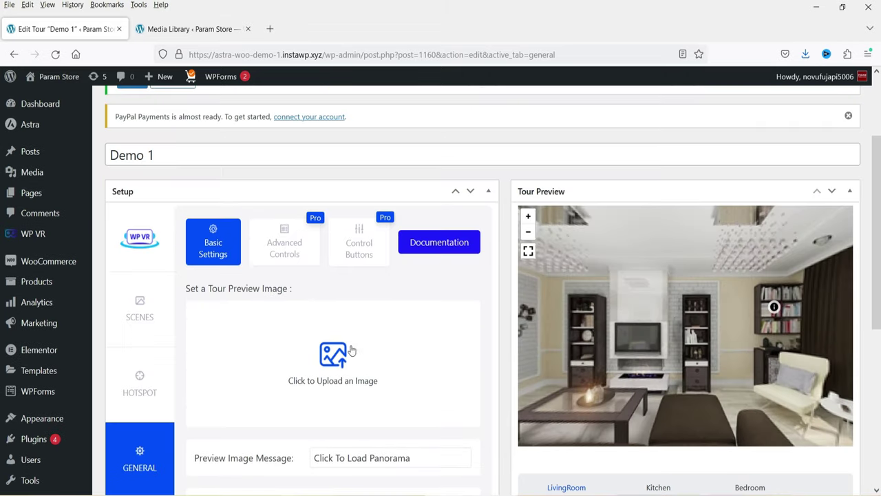
pyautogui.click(289, 248)
pyautogui.scroll(-2, 379, 303)
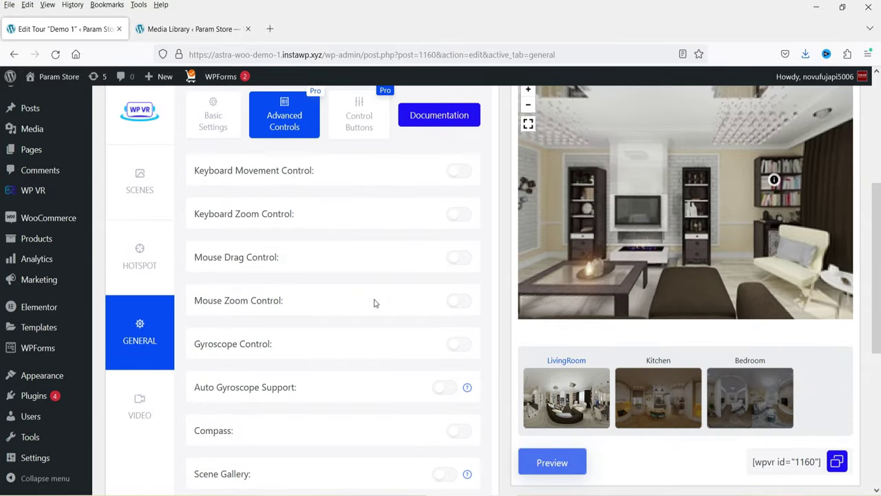
pyautogui.scroll(-3, 338, 270)
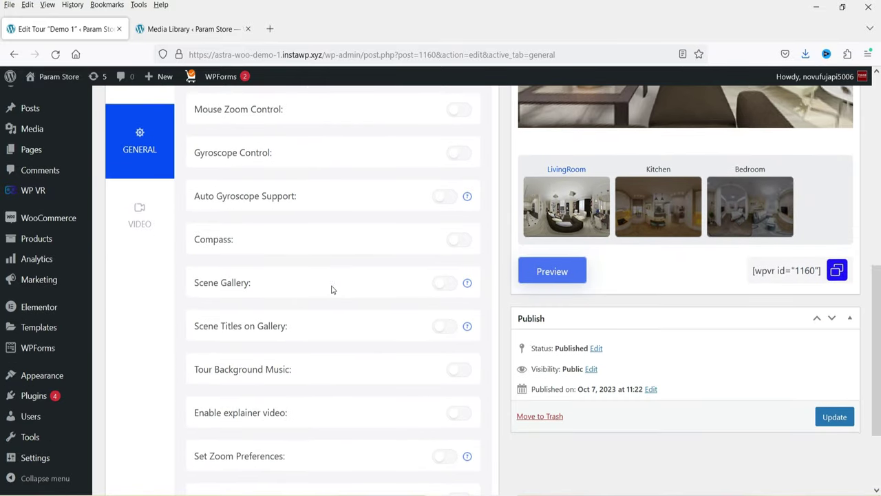
pyautogui.scroll(-2, 332, 282)
pyautogui.scroll(8, 331, 289)
pyautogui.click(370, 325)
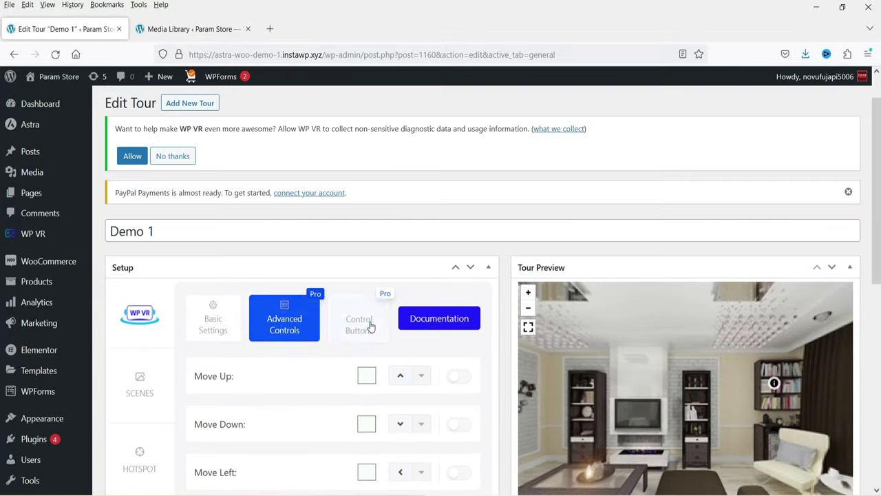
pyautogui.scroll(-2, 307, 331)
pyautogui.scroll(-5, 304, 333)
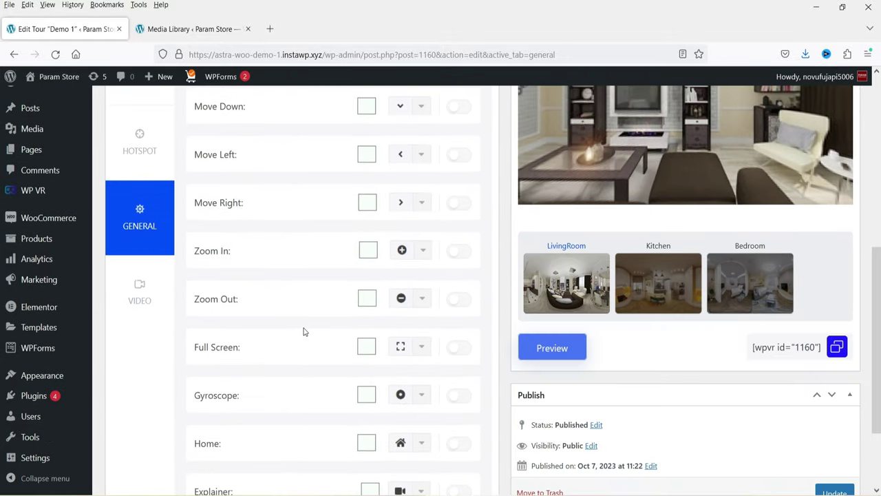
pyautogui.scroll(6, 305, 331)
pyautogui.scroll(2, 309, 324)
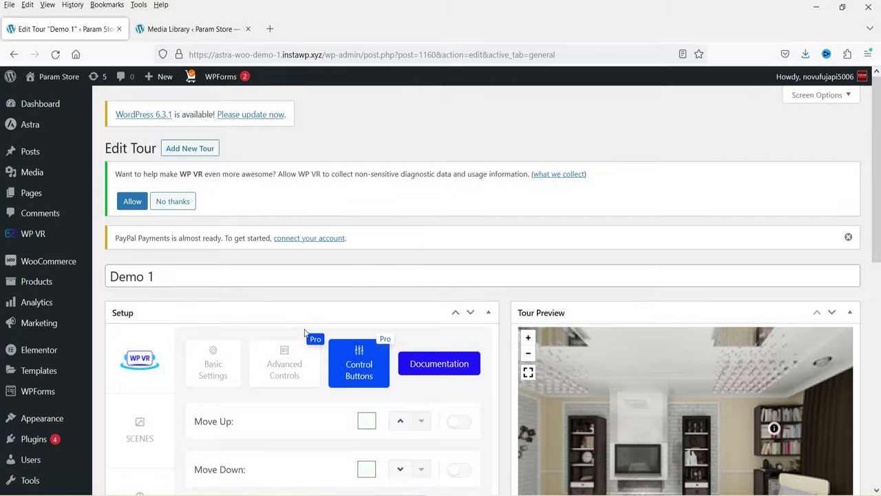
# Return to the tour's Basic Settings and look over the preview image, autoload, fade and rotation options
pyautogui.scroll(-3, 306, 334)
pyautogui.click(212, 177)
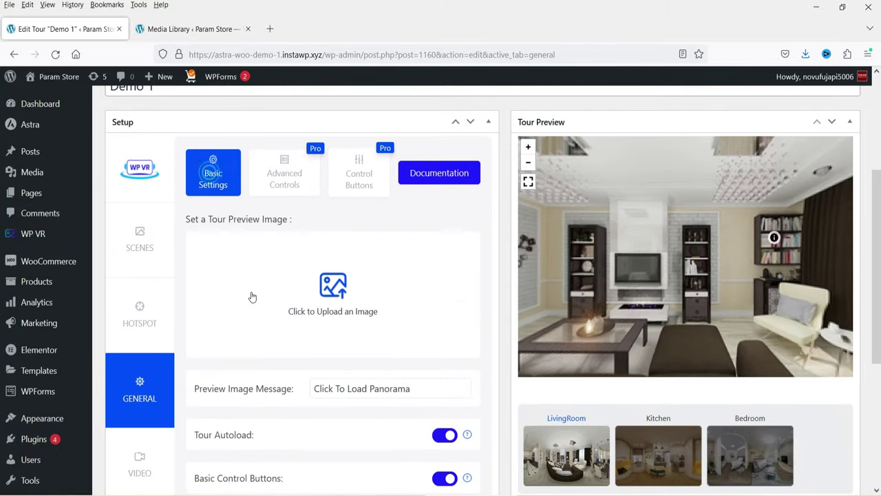
pyautogui.scroll(-2, 252, 295)
pyautogui.scroll(1, 292, 166)
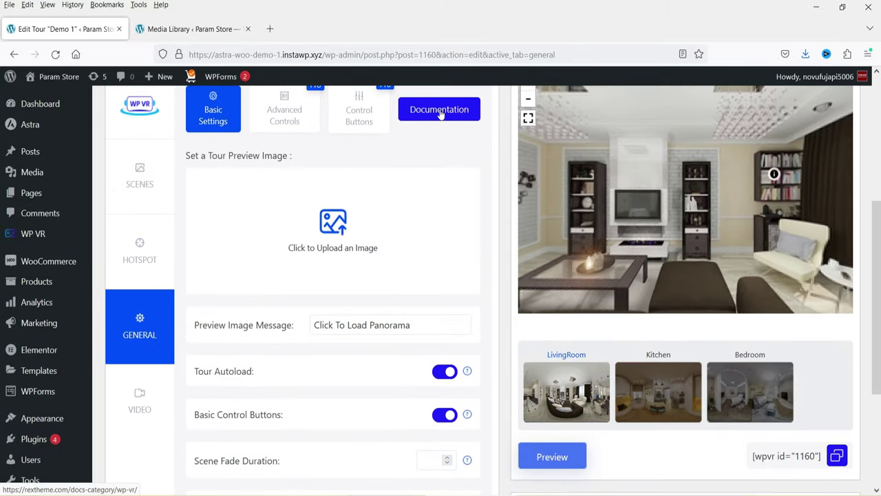
pyautogui.scroll(-2, 292, 317)
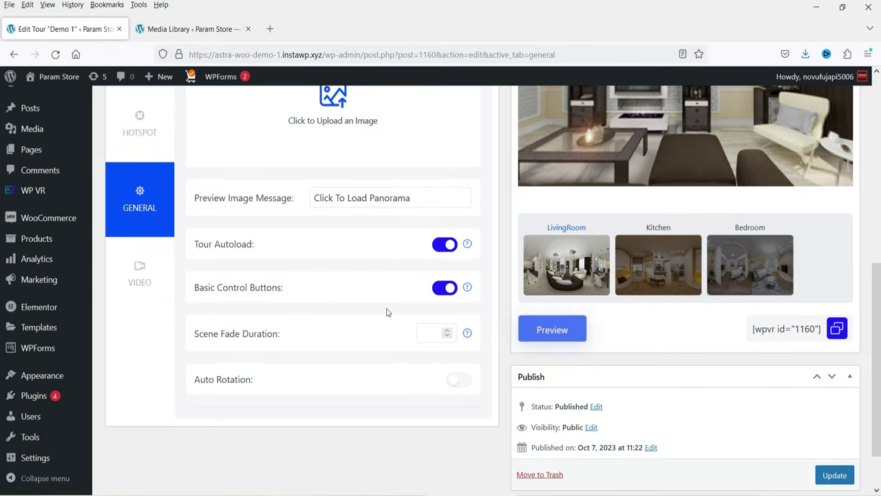
# Open the WP VR tours list and select the shortcode of the Demo 1 tour
pyautogui.scroll(4, 194, 289)
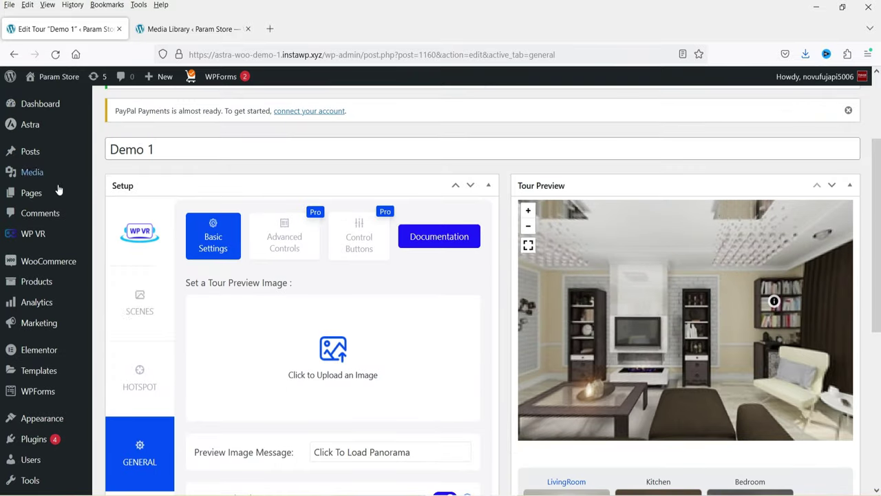
pyautogui.moveTo(33, 233)
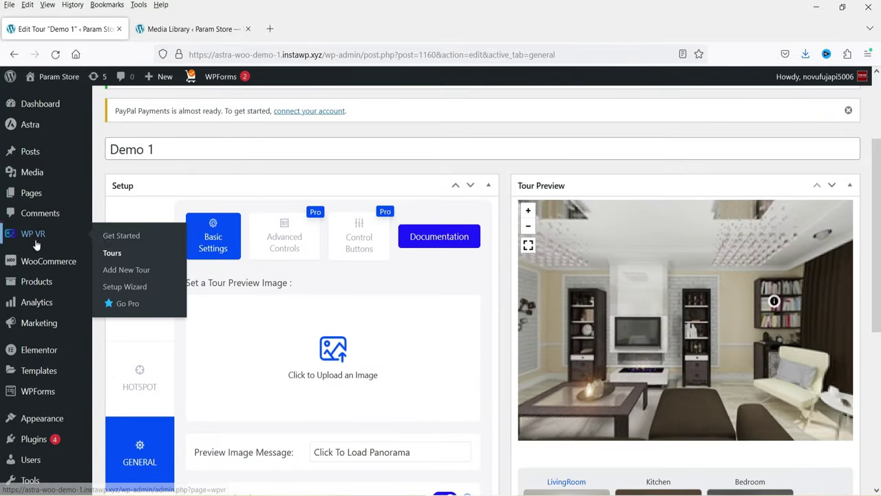
pyautogui.click(112, 254)
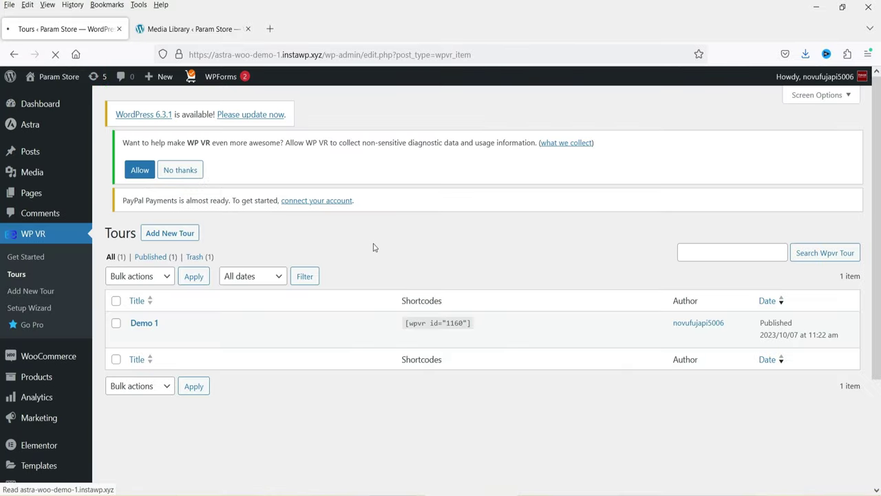
pyautogui.click(438, 338)
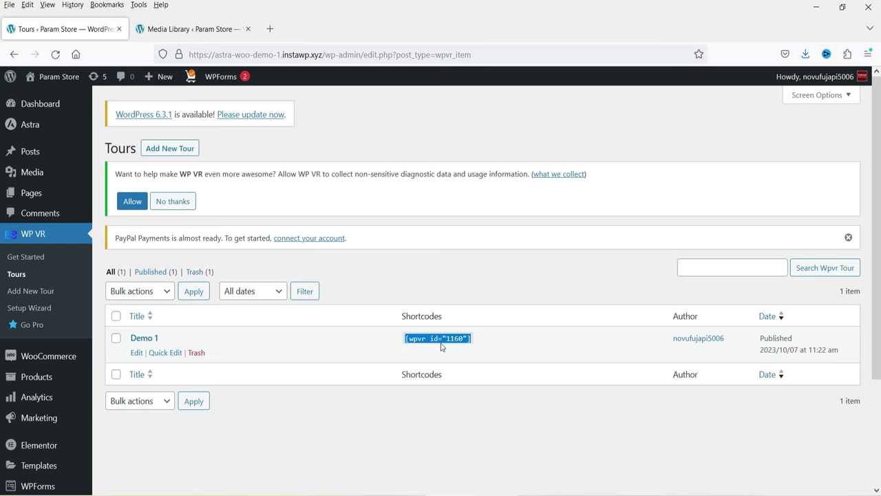
# Create a new WordPress page titled "Tour" and publish it
pyautogui.click(193, 29)
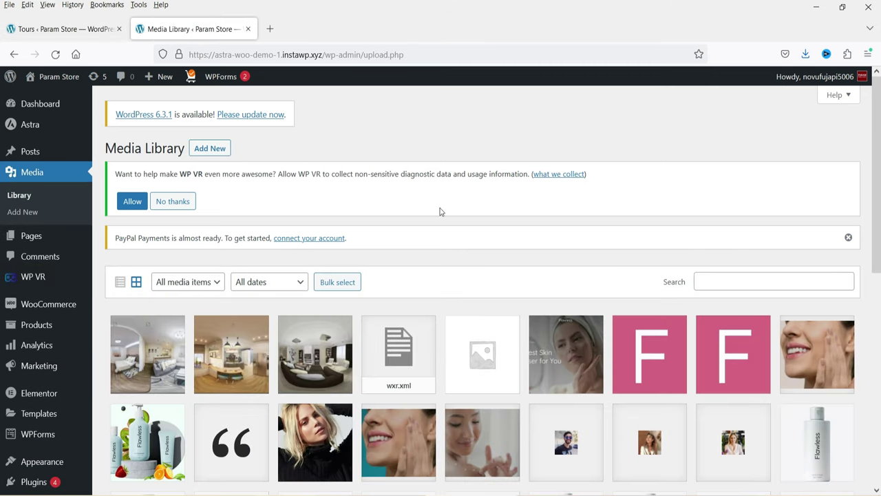
pyautogui.click(45, 236)
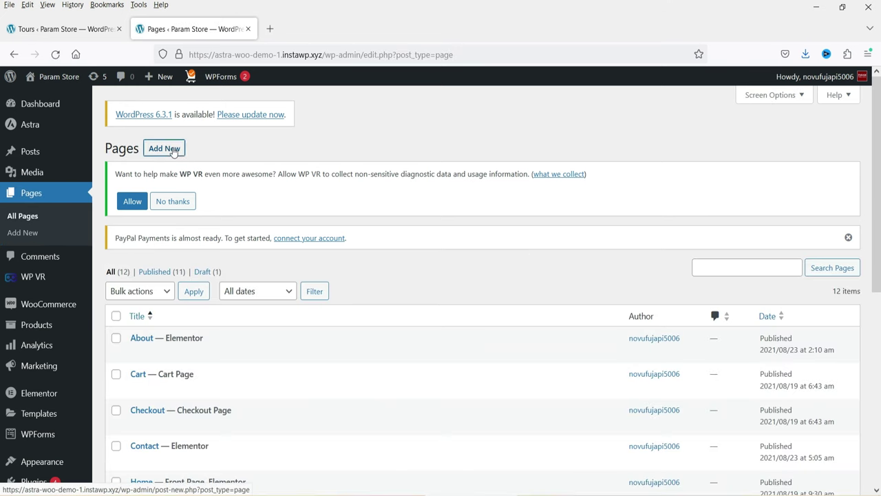
pyautogui.click(173, 149)
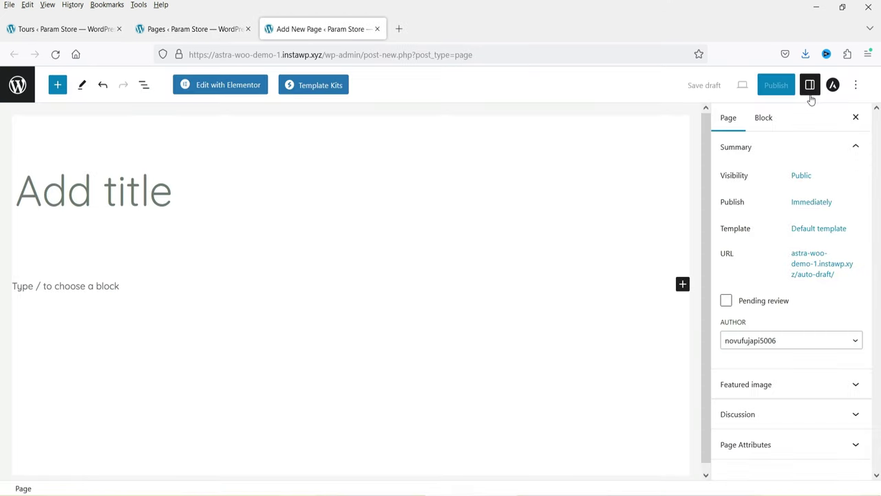
pyautogui.click(137, 180)
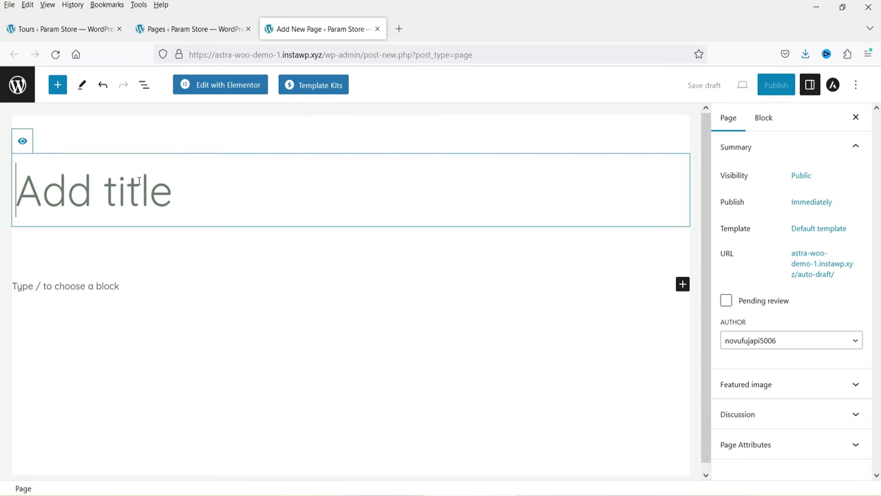
pyautogui.write('Tour')
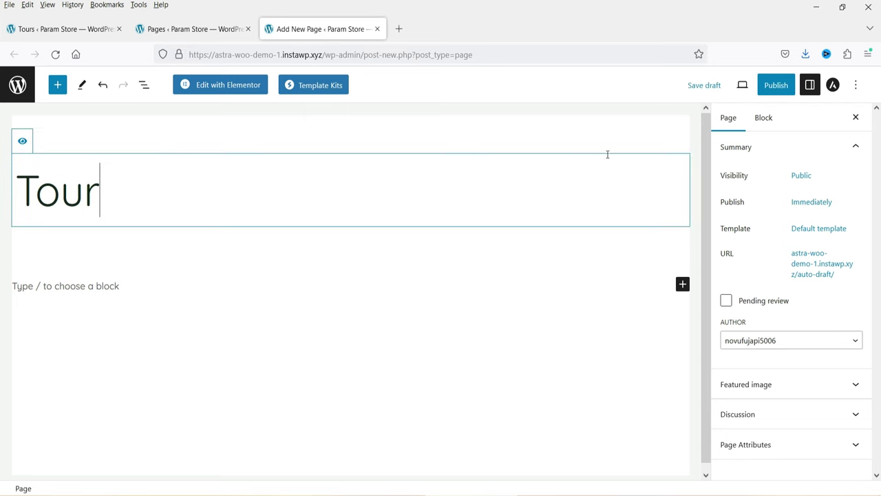
pyautogui.click(772, 86)
pyautogui.click(759, 87)
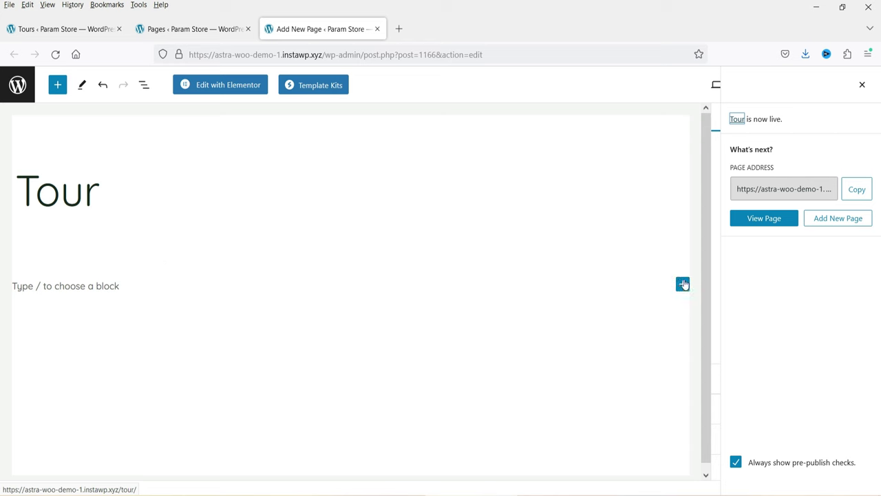
# Search the blocks for "wp" and insert a WPVR block below the page title
pyautogui.click(682, 284)
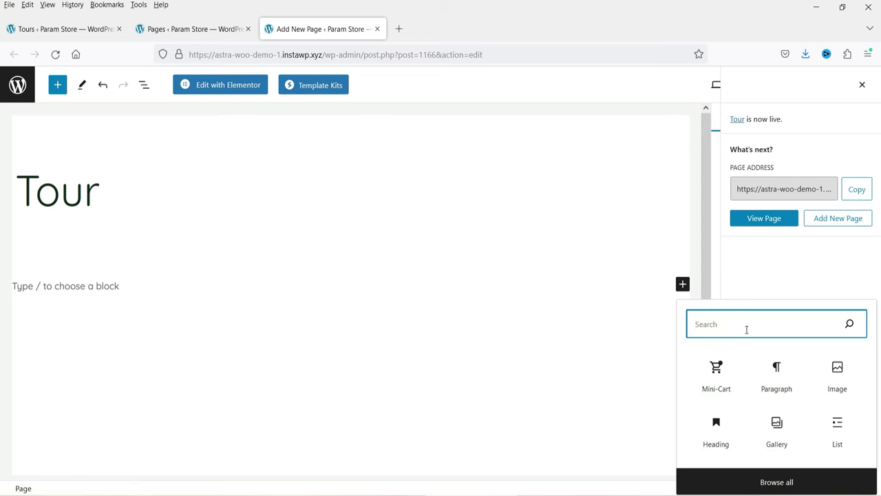
pyautogui.write('wp')
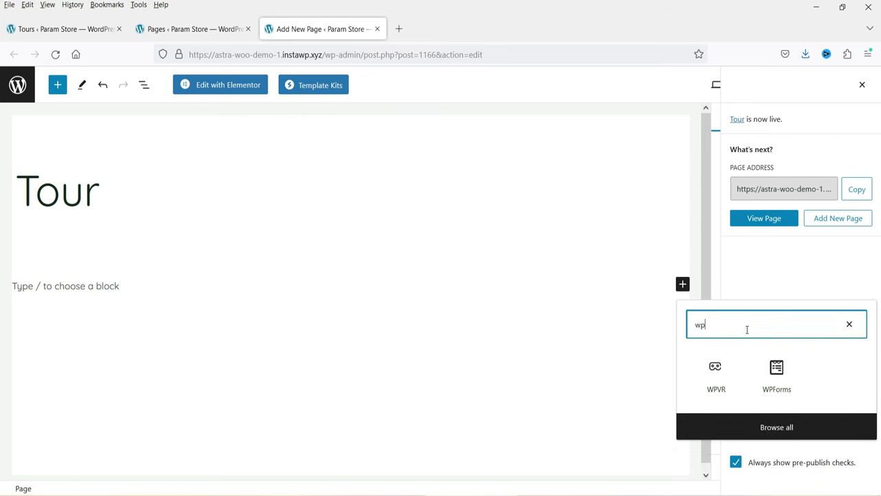
pyautogui.click(716, 377)
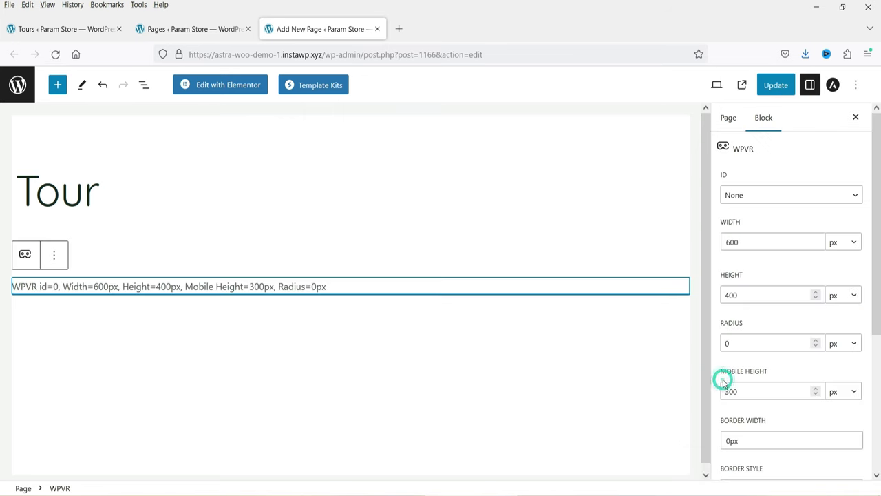
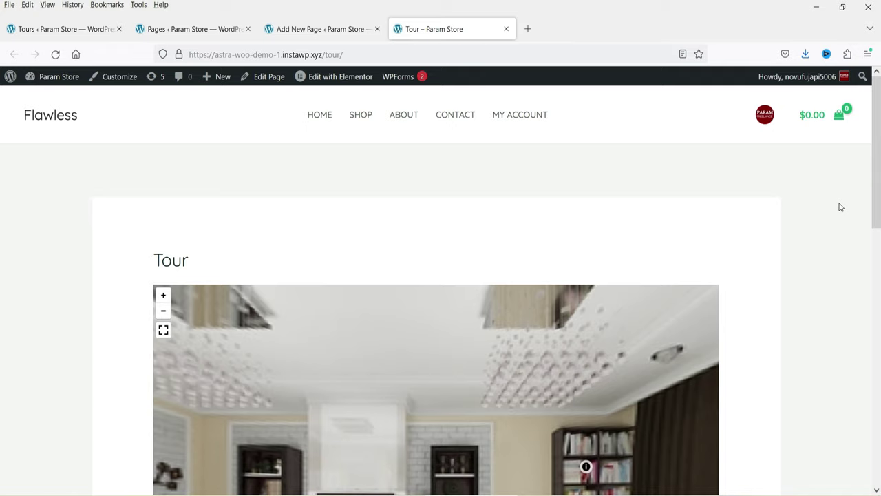
# Look around the living room scene on the published Tour page and try its bookshelf and doorway hotspots
pyautogui.scroll(-5, 840, 207)
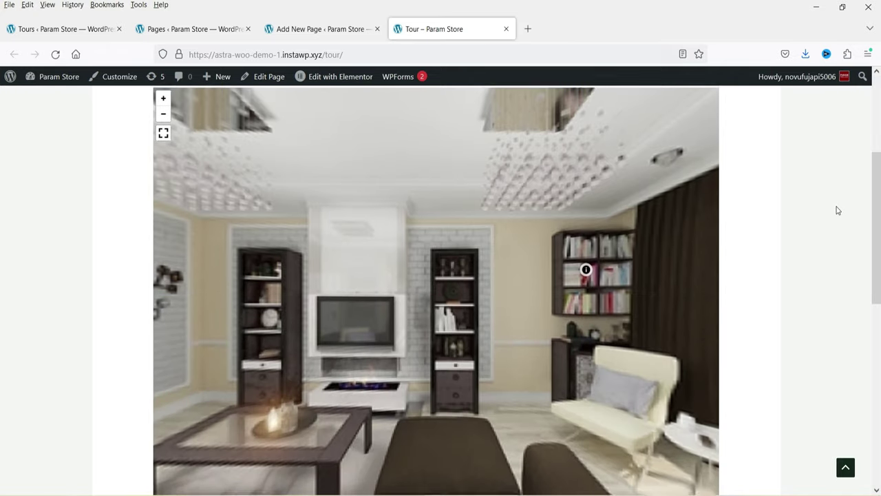
pyautogui.moveTo(709, 313); pyautogui.dragTo(582, 315)
pyautogui.moveTo(207, 306); pyautogui.dragTo(492, 299)
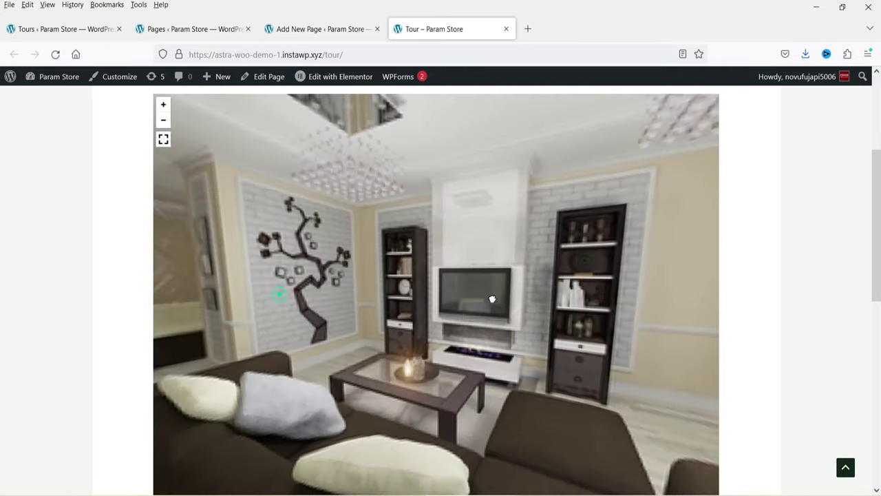
pyautogui.moveTo(297, 301); pyautogui.dragTo(227, 275)
pyautogui.moveTo(441, 269); pyautogui.dragTo(289, 272)
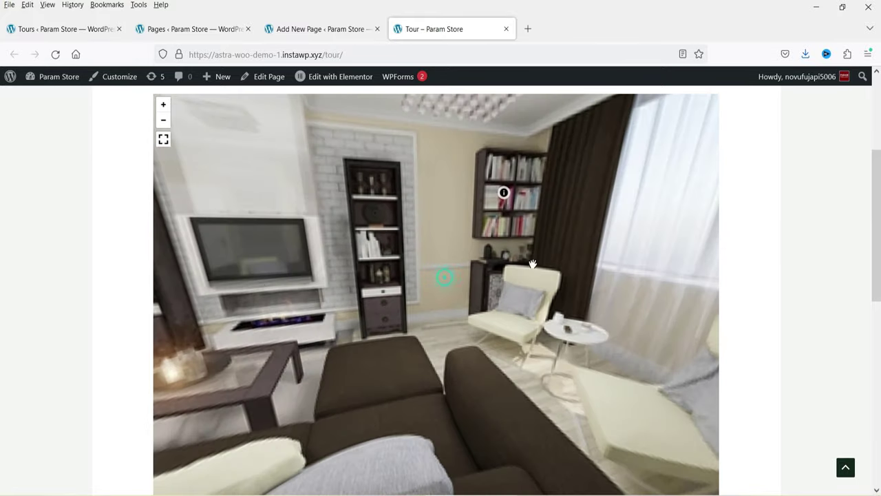
pyautogui.click(503, 195)
pyautogui.moveTo(207, 203); pyautogui.dragTo(379, 209)
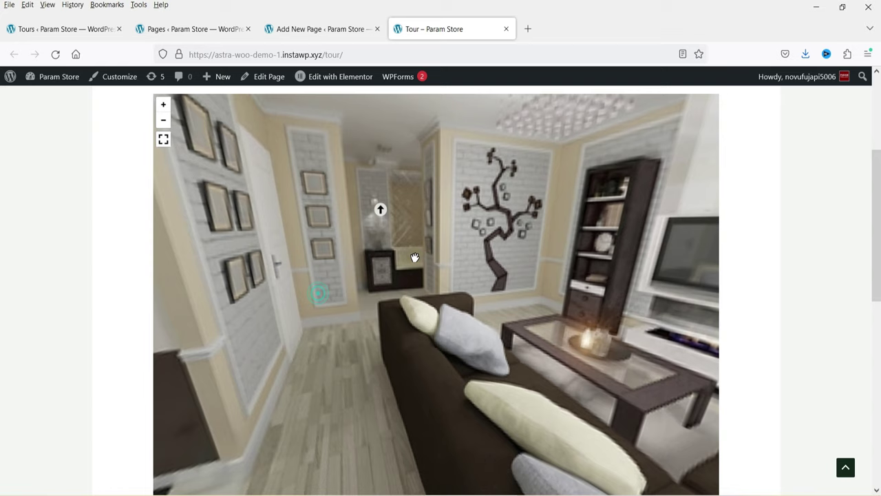
pyautogui.click(384, 212)
pyautogui.moveTo(355, 286); pyautogui.dragTo(567, 271)
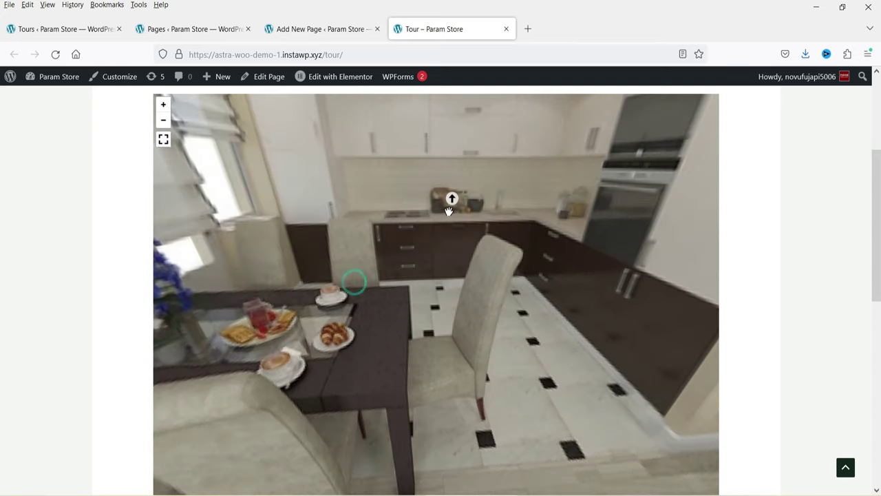
# Enter the Kitchen scene through the hotspot above the counter, look around it, and return through the hotspot near its TV
pyautogui.click(452, 201)
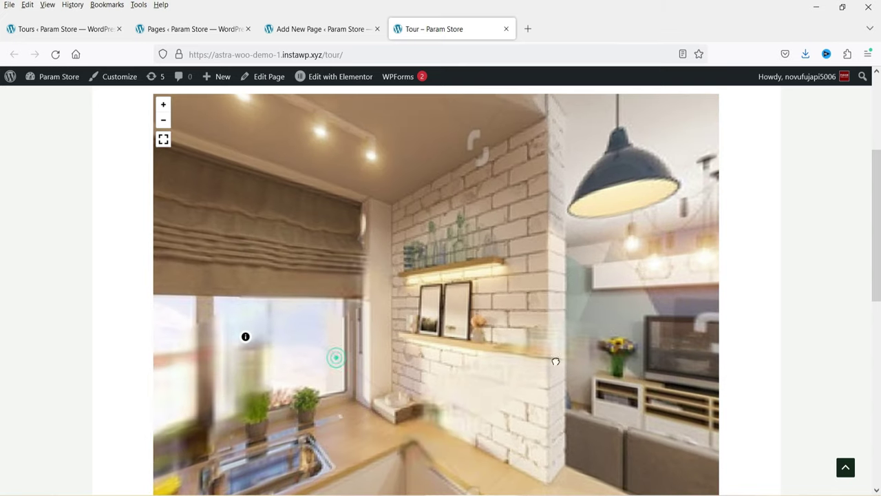
pyautogui.moveTo(335, 356); pyautogui.dragTo(506, 326)
pyautogui.moveTo(320, 357); pyautogui.dragTo(444, 276)
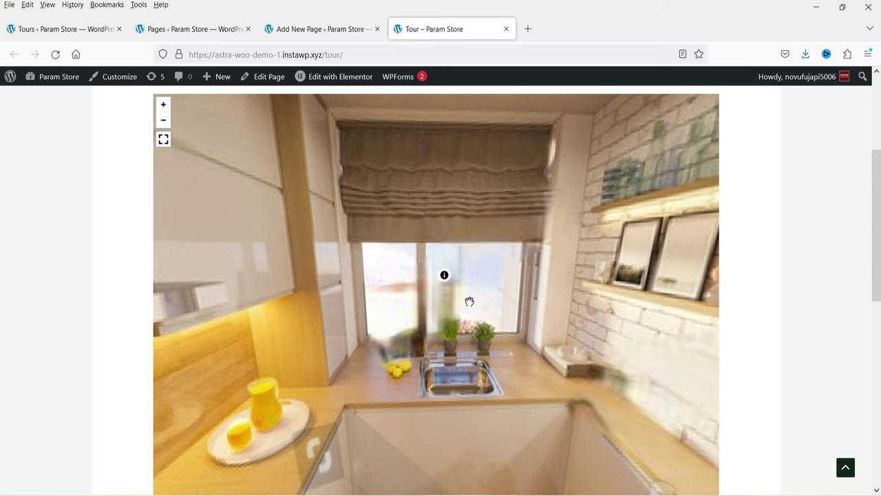
pyautogui.moveTo(613, 342); pyautogui.dragTo(571, 259)
pyautogui.click(571, 261)
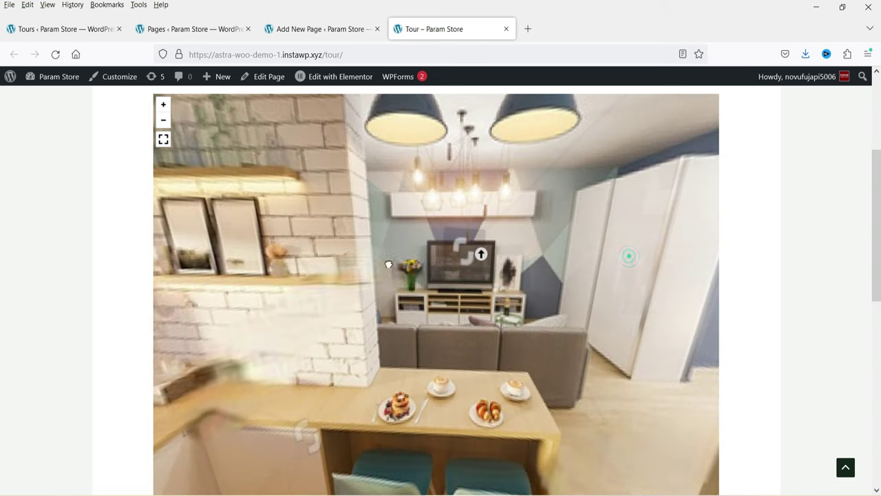
pyautogui.click(480, 255)
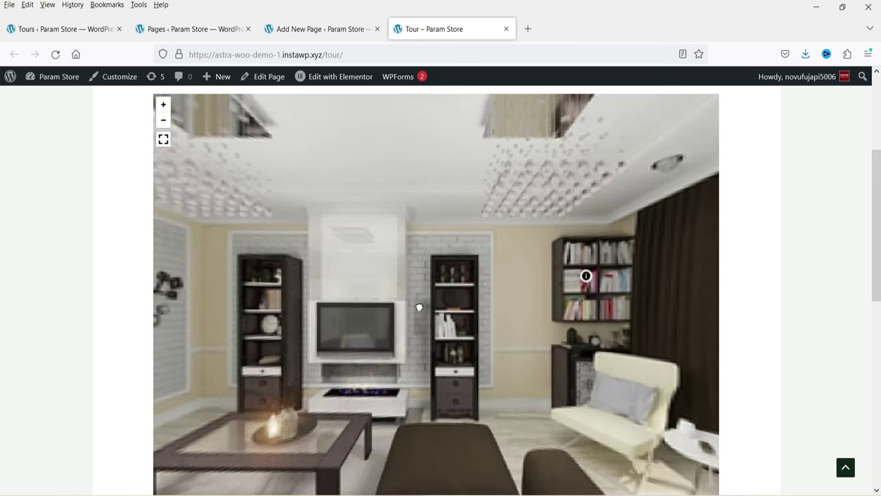
# Go from the living room to the Bedroom scene through its hotspot and return the same way
pyautogui.moveTo(420, 307); pyautogui.dragTo(588, 289)
pyautogui.click(393, 276)
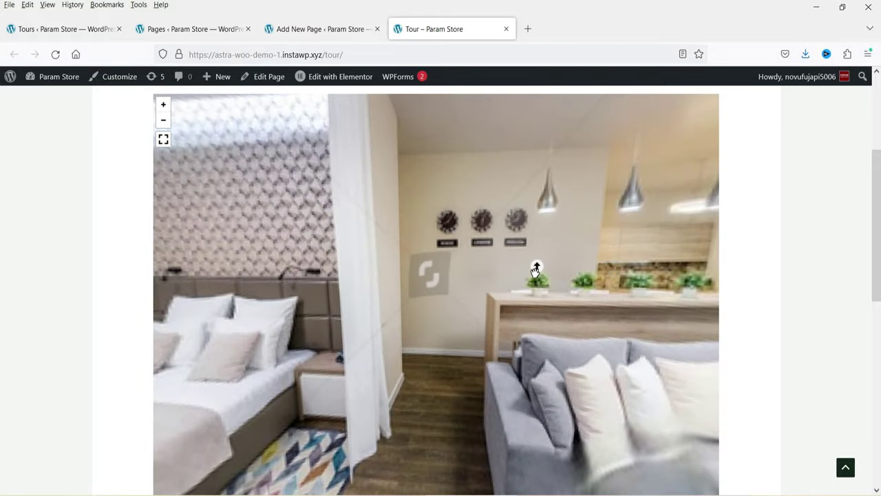
pyautogui.click(536, 268)
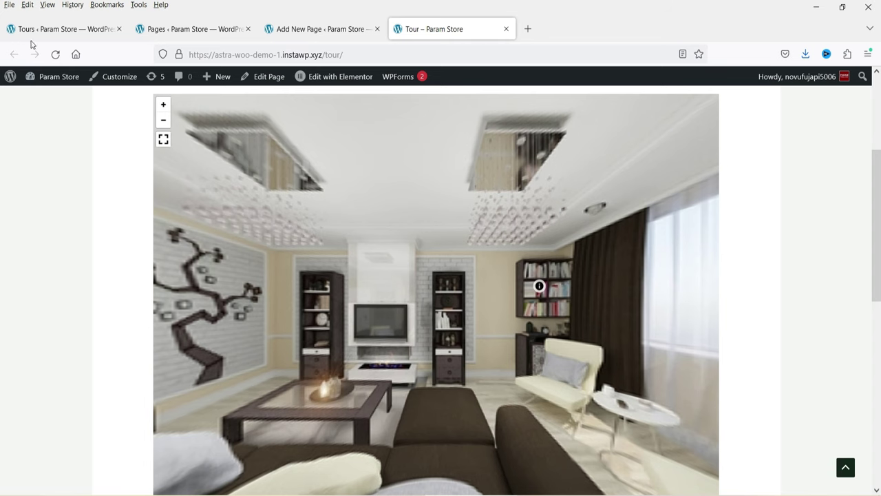
# Upload the wpvr-pro-6.3.4 zip file from the Desktop as a new plugin and install it
pyautogui.click(173, 29)
pyautogui.moveTo(41, 396)
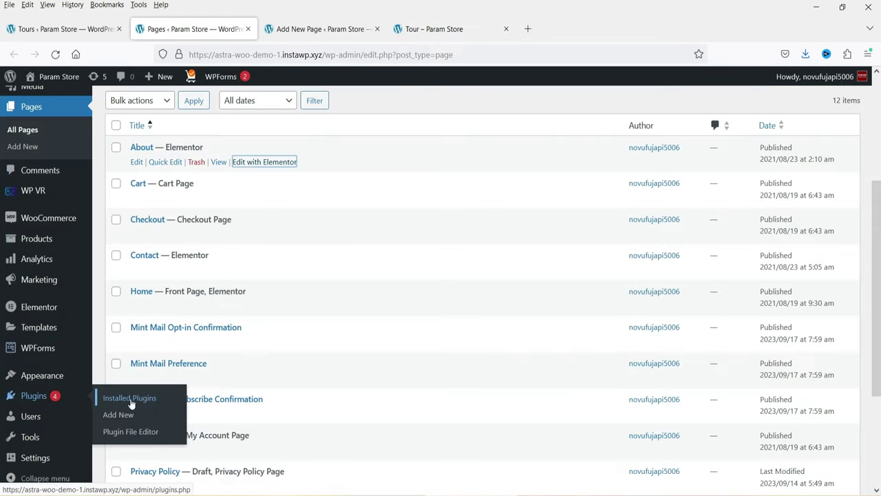
pyautogui.click(111, 413)
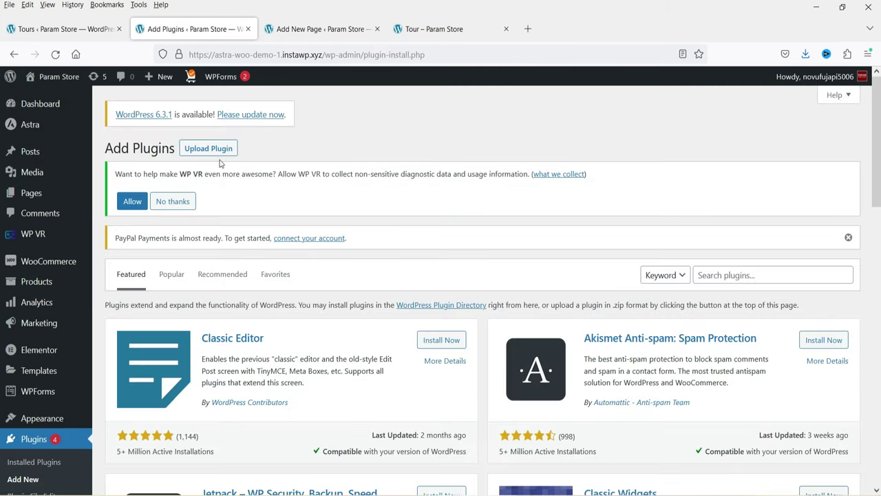
pyautogui.click(208, 148)
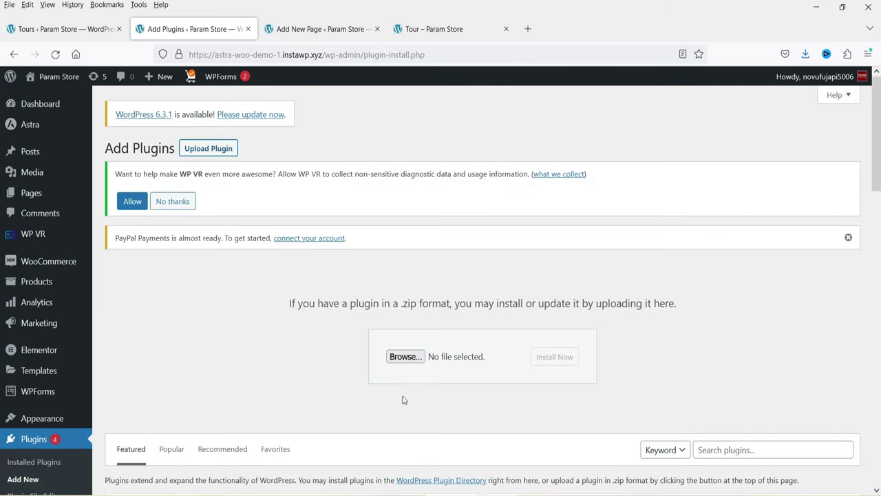
pyautogui.click(408, 358)
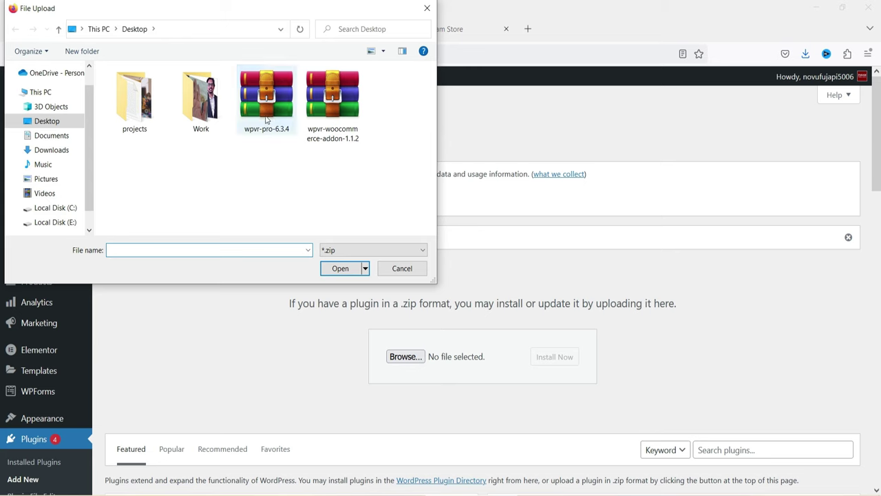
pyautogui.doubleClick(267, 118)
pyautogui.click(554, 357)
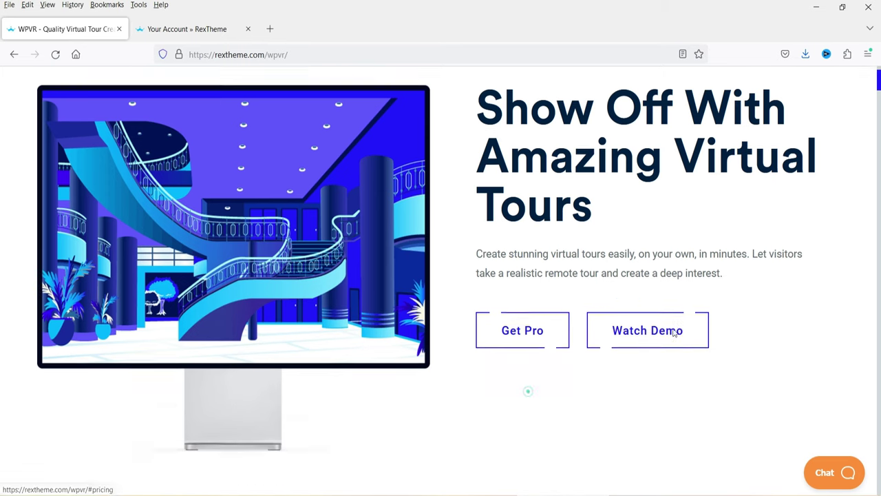
# Examine the annual pricing plans and the Pro feature comparison on the RexTheme WPVR website
pyautogui.click(528, 390)
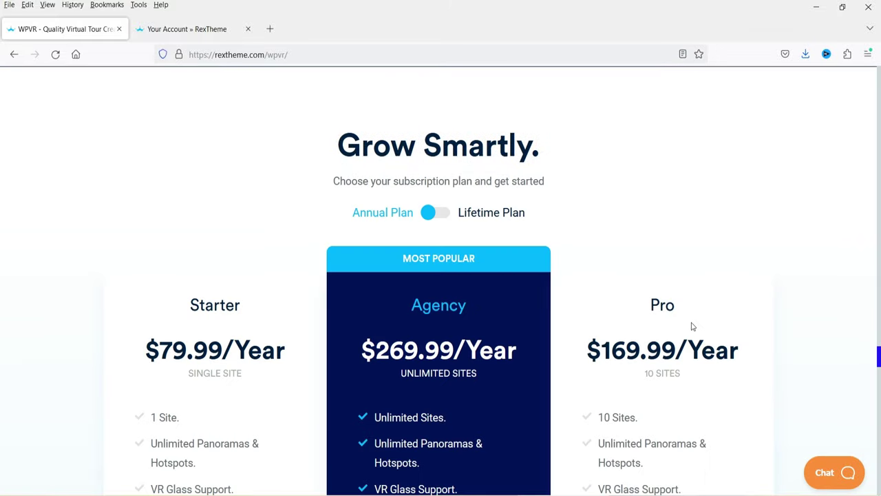
pyautogui.scroll(-3, 564, 271)
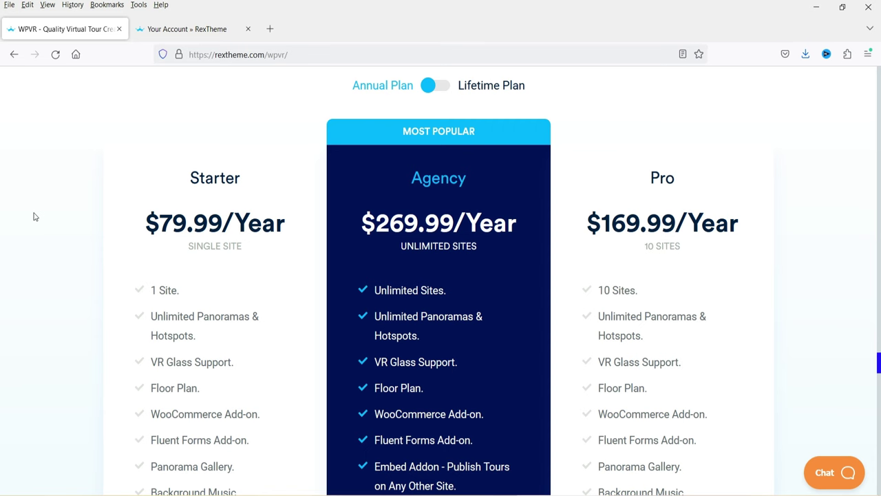
pyautogui.scroll(-3, 32, 217)
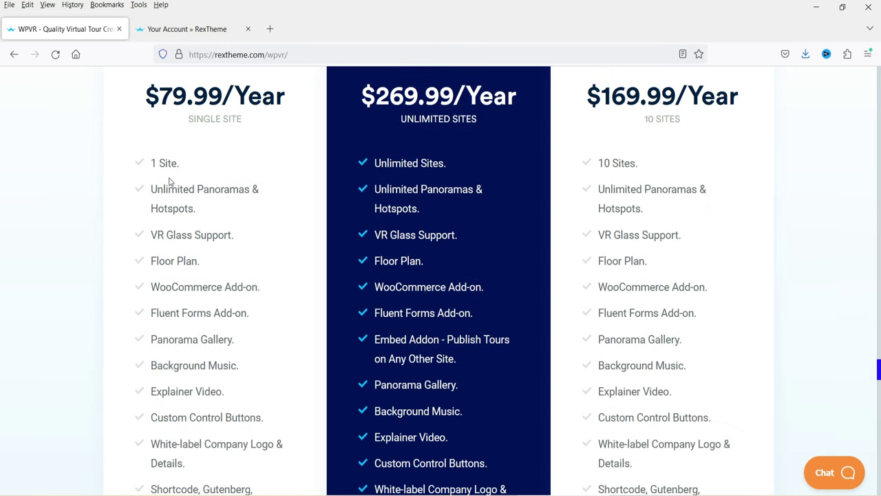
pyautogui.moveTo(153, 188); pyautogui.dragTo(222, 248)
pyautogui.click(217, 240)
pyautogui.scroll(-2, 88, 234)
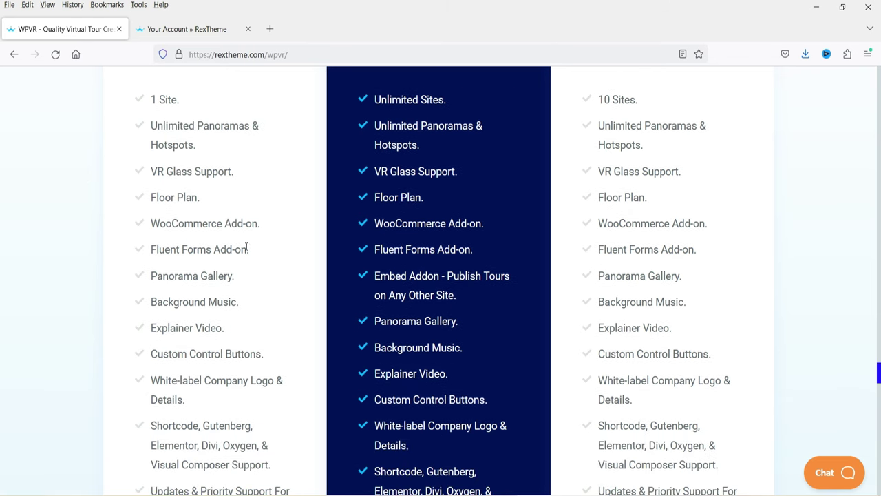
pyautogui.scroll(-2, 246, 248)
pyautogui.scroll(-20, 223, 213)
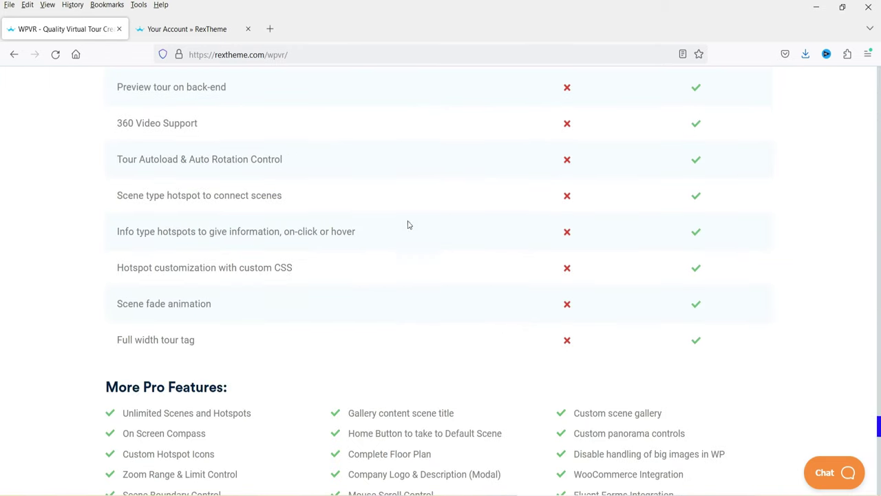
# Review the remaining Pro features and what the annual plans include on the RexTheme WPVR page
pyautogui.scroll(-4, 326, 218)
pyautogui.scroll(20, 320, 218)
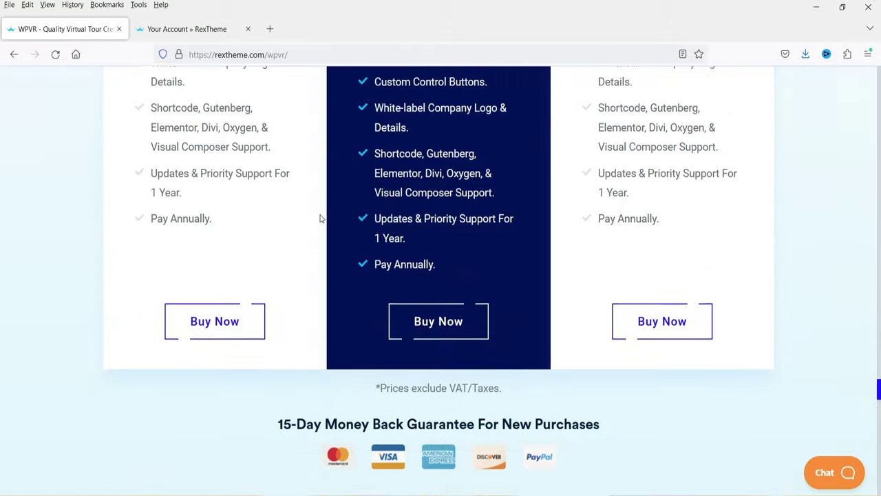
pyautogui.scroll(10, 320, 218)
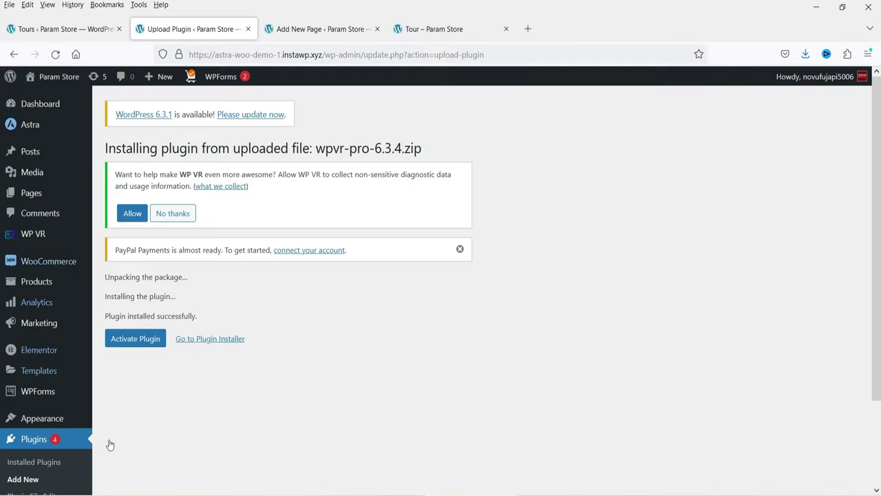
# Activate the uploaded WP VR Pro plugin on the WordPress site and open the WP VR Get Started page
pyautogui.click(134, 336)
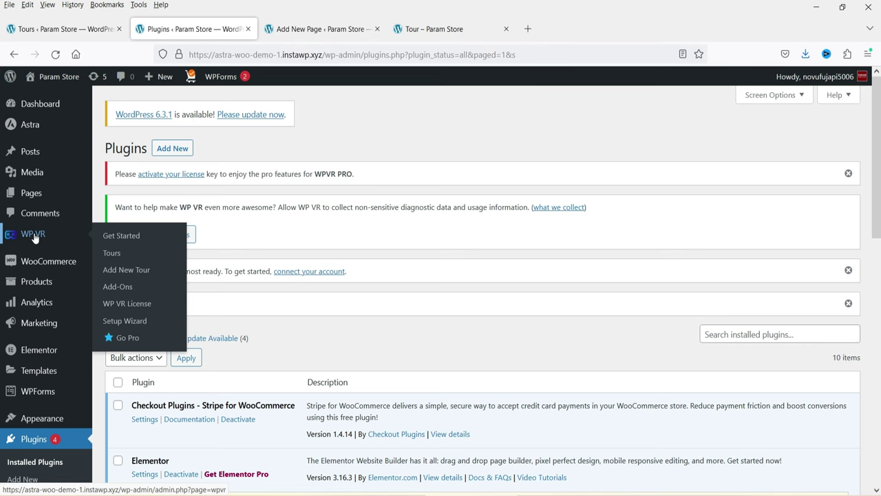
pyautogui.click(35, 237)
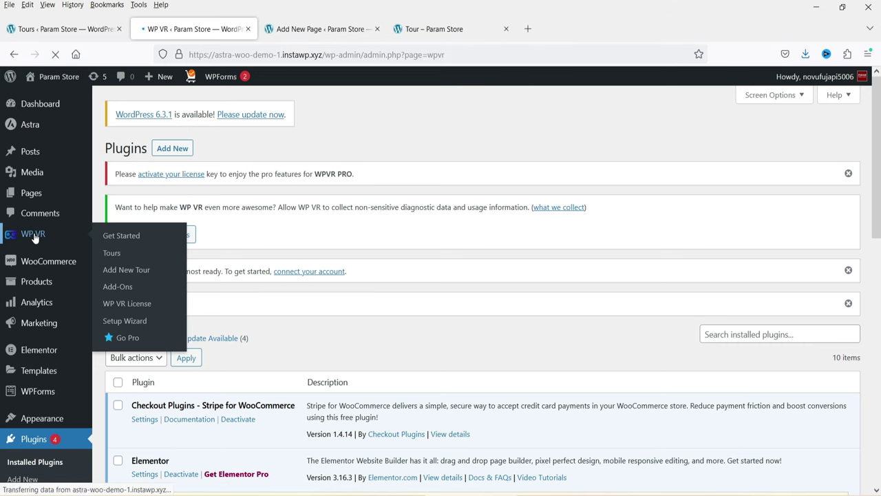
pyautogui.scroll(-3, 598, 216)
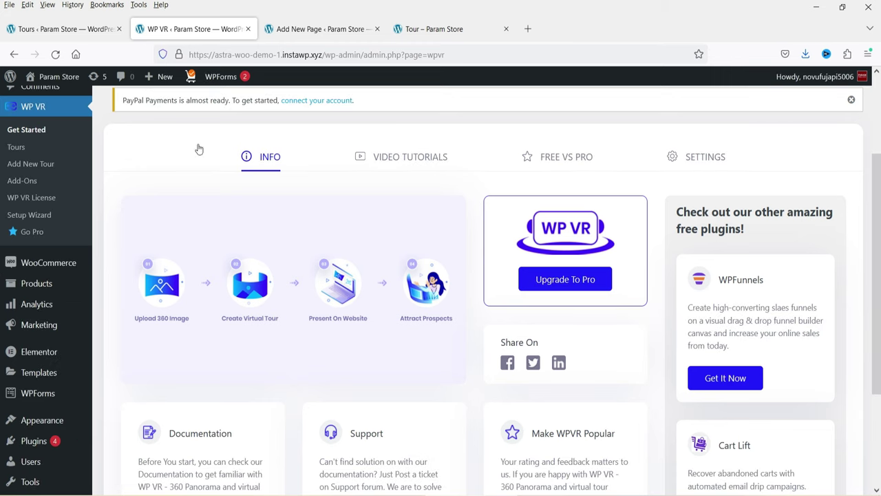
# Enter the licence key on the WP VR License page, save it without storing it in the browser, and reload the page
pyautogui.click(36, 202)
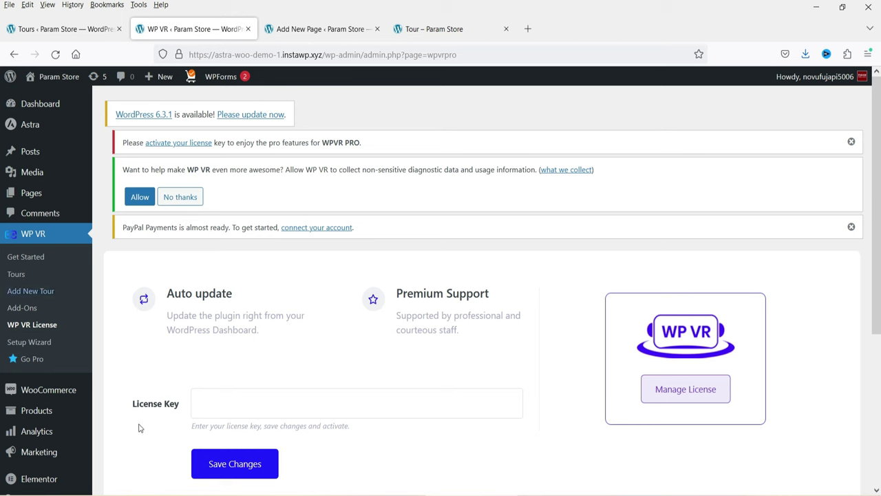
pyautogui.click(264, 409)
pyautogui.hotkey('ctrl', 'v')
pyautogui.click(252, 466)
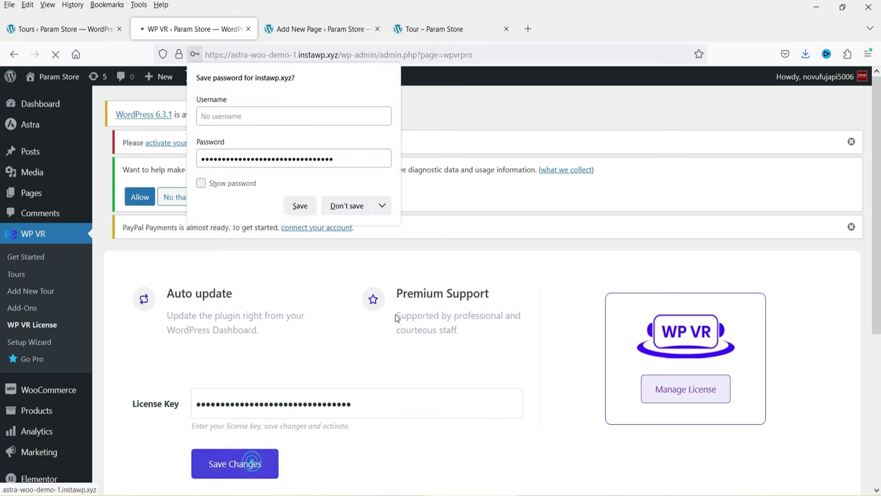
pyautogui.click(346, 205)
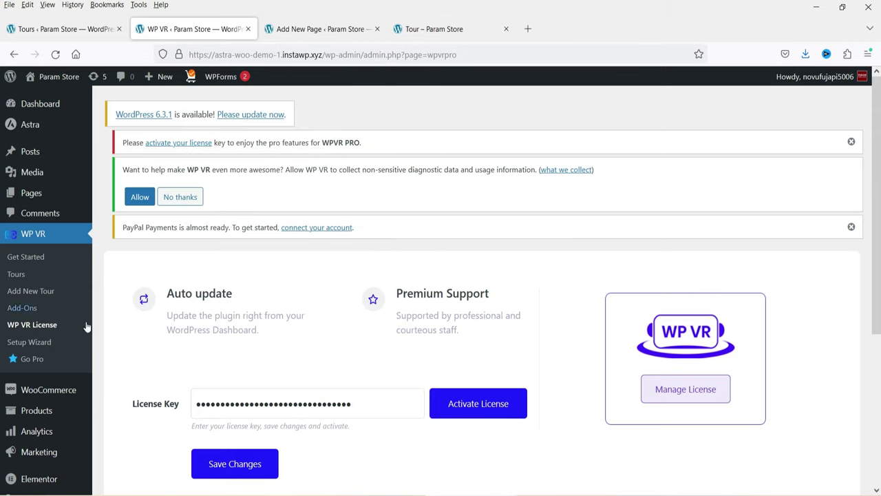
pyautogui.click(58, 59)
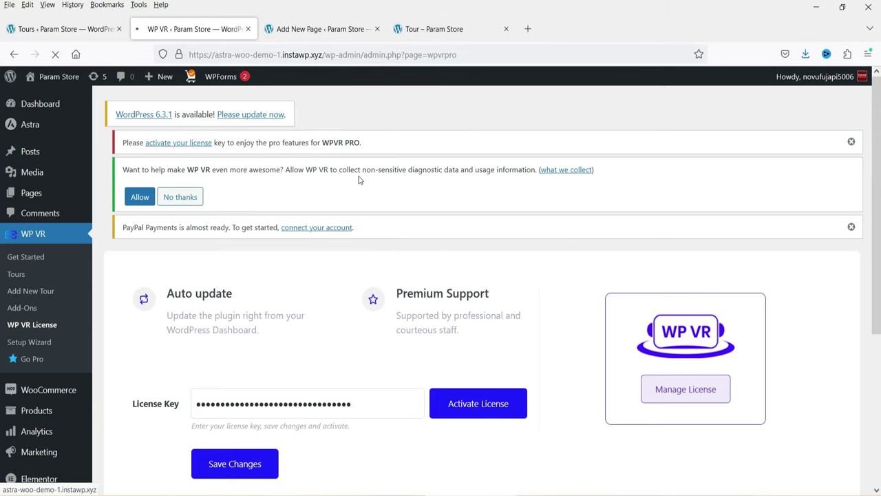
pyautogui.scroll(-3, 376, 293)
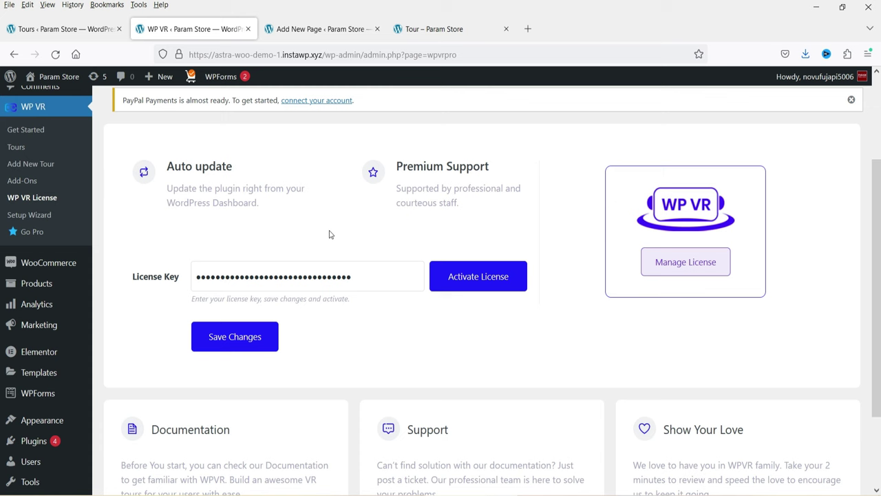
# Open the Demo 1 tour for editing and look at its Street View settings
pyautogui.click(16, 147)
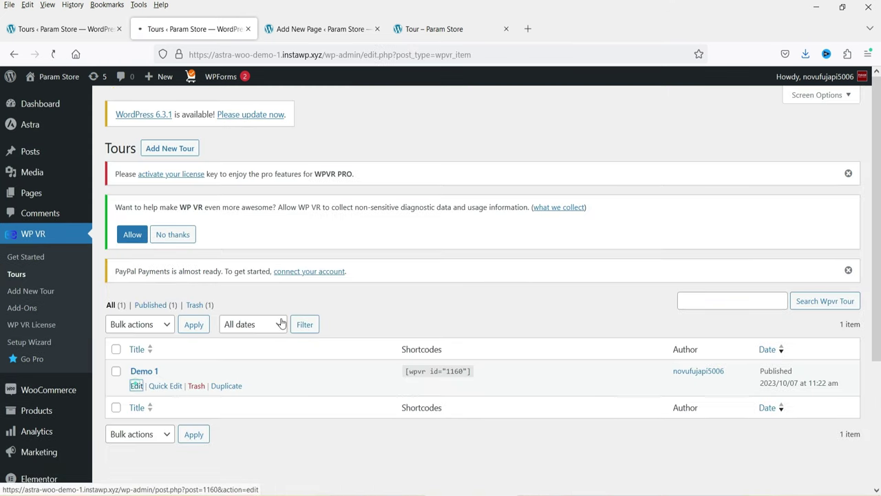
pyautogui.click(136, 384)
pyautogui.scroll(-10, 434, 271)
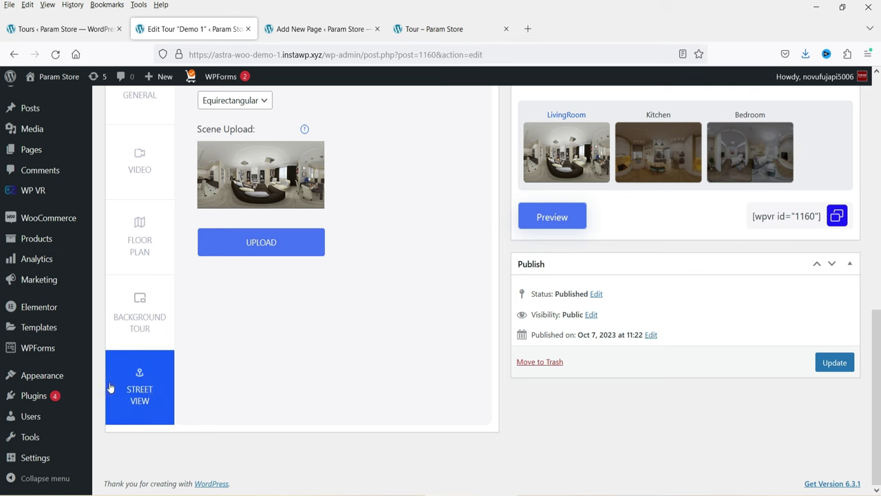
pyautogui.click(142, 388)
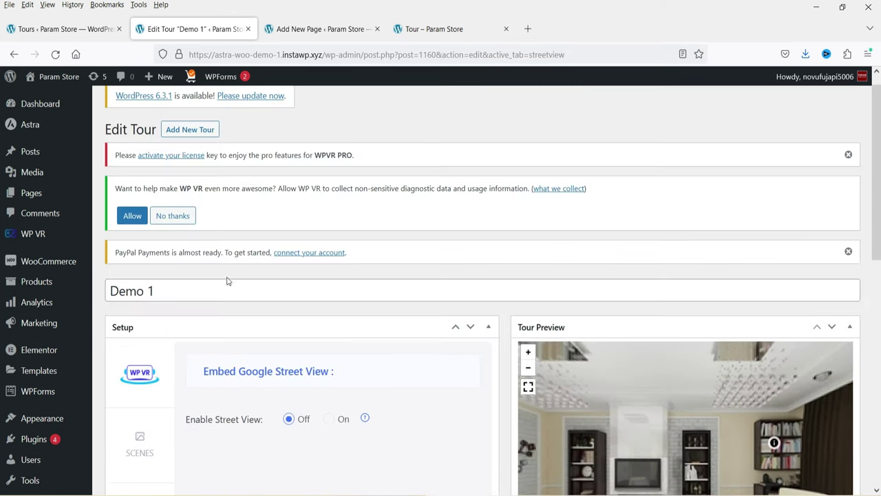
pyautogui.scroll(-3, 358, 311)
pyautogui.scroll(-3, 368, 322)
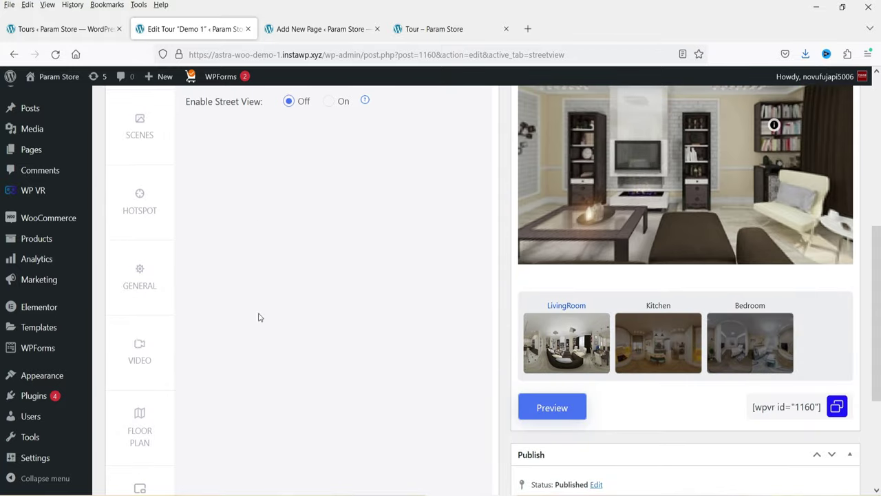
pyautogui.scroll(-3, 206, 344)
# Try the Enable Floor Plan option of Demo 1, view its image and pointer settings, and turn it off again
pyautogui.click(140, 309)
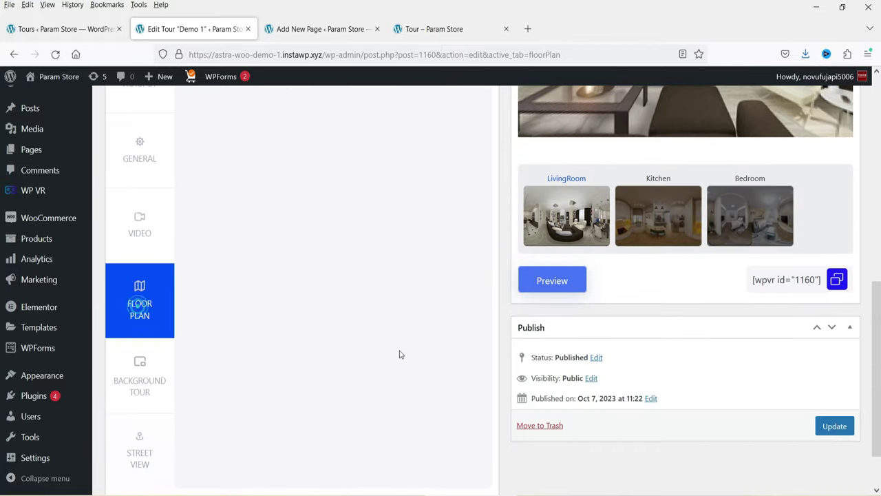
pyautogui.click(298, 176)
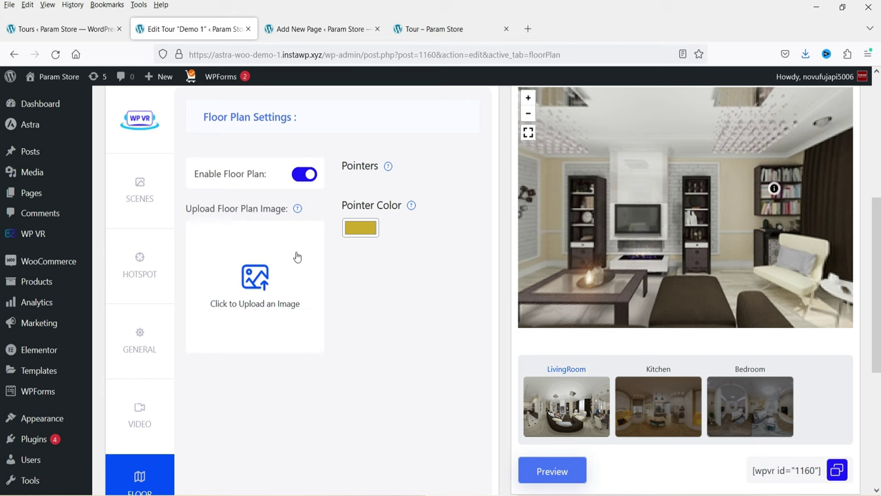
pyautogui.click(303, 177)
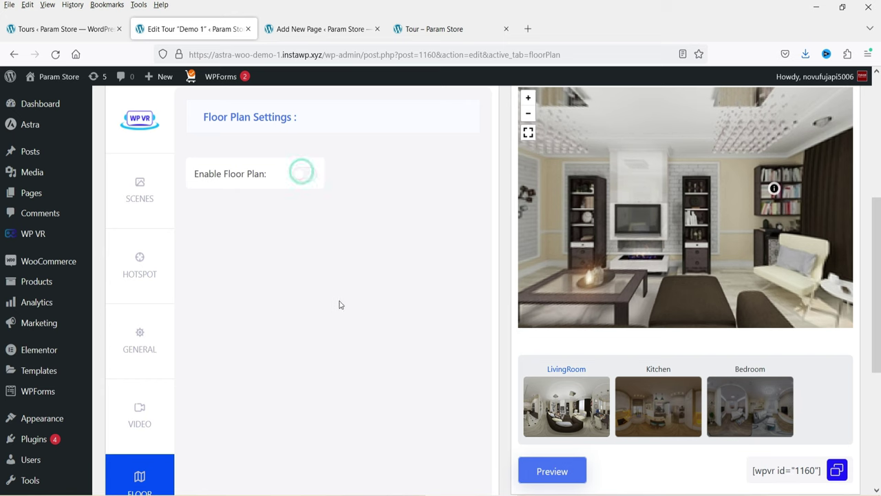
# Examine the tour's video settings and the basic settings, advanced controls and control buttons in its general settings
pyautogui.click(140, 413)
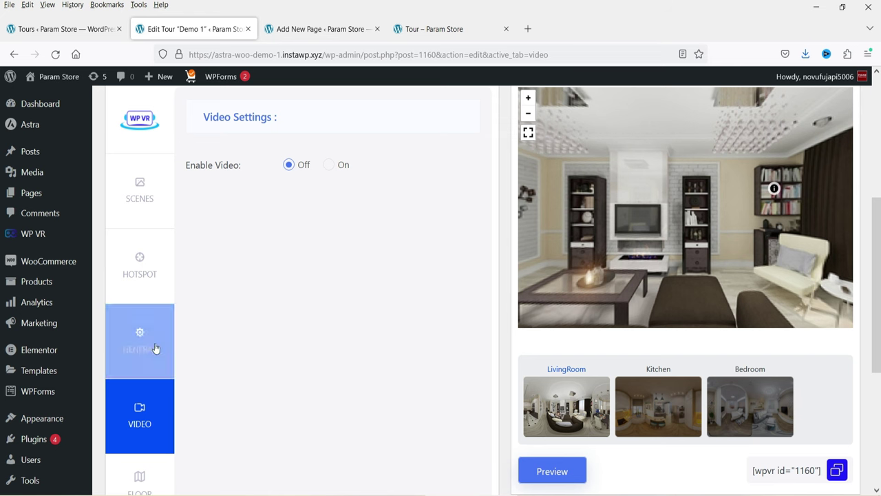
pyautogui.click(153, 346)
pyautogui.scroll(-3, 338, 224)
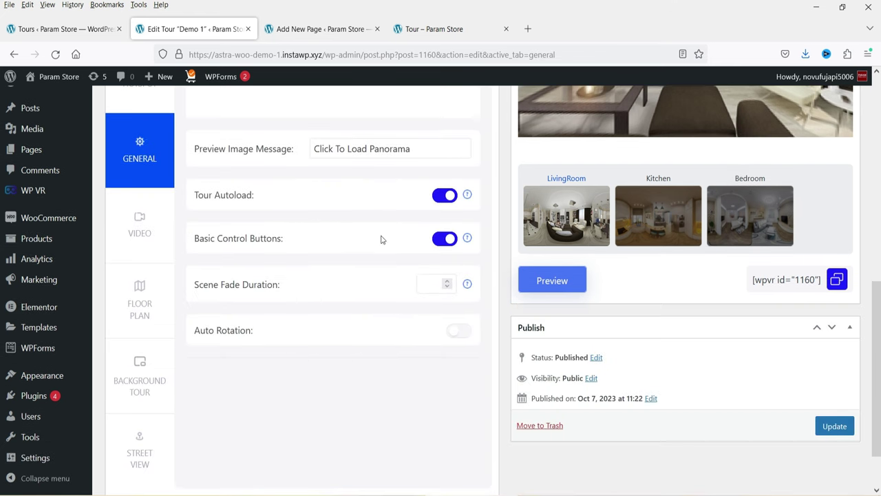
pyautogui.scroll(5, 335, 323)
pyautogui.click(274, 258)
pyautogui.scroll(3, 358, 358)
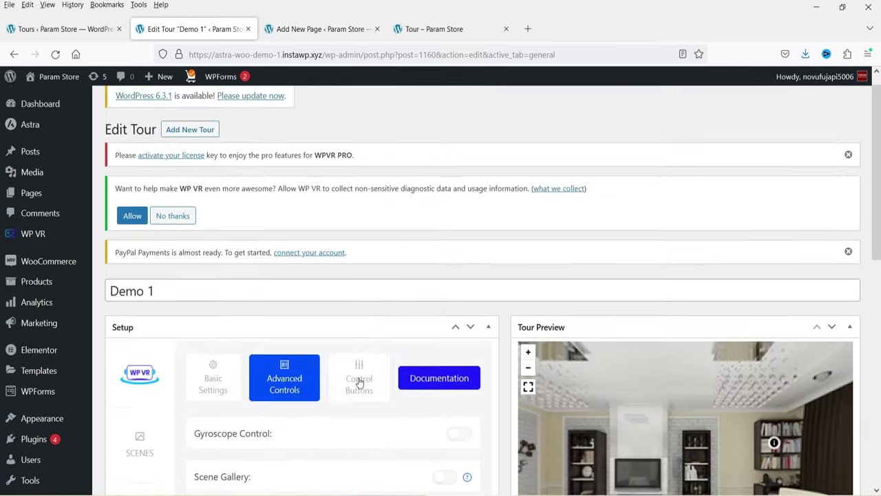
pyautogui.click(359, 376)
pyautogui.scroll(-7, 385, 296)
pyautogui.scroll(4, 385, 296)
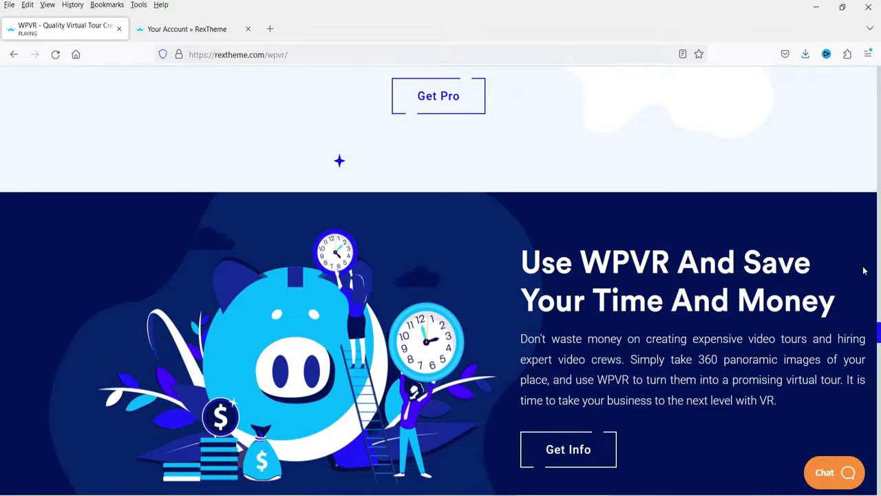
# View the live bistro demo tour on the RexTheme WPVR page and look through the sections below it
pyautogui.scroll(4, 441, 276)
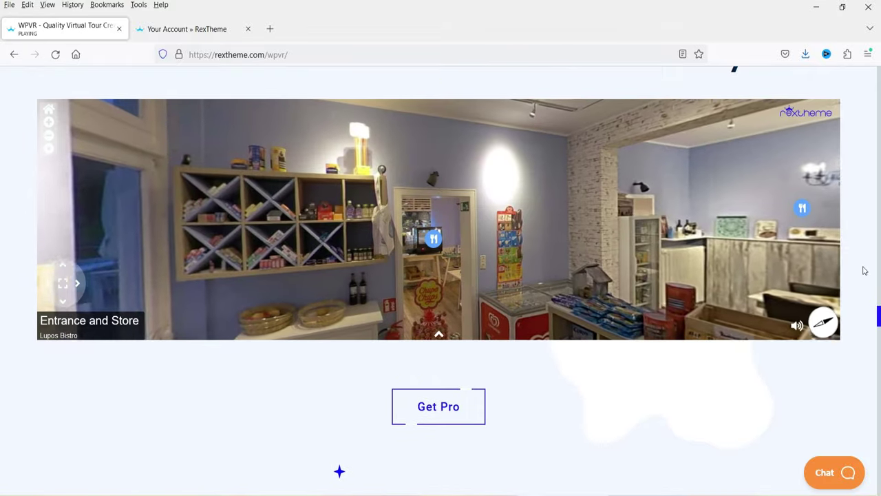
pyautogui.scroll(-10, 860, 273)
pyautogui.scroll(-10, 860, 275)
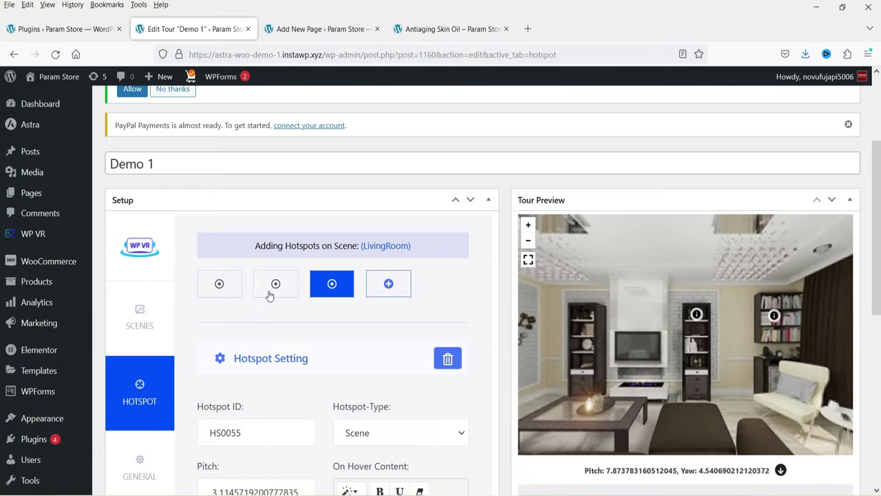
# Try Tour Background Music in Demo 1's advanced controls, view its autoplay, loop and audio link options, and turn it off again
pyautogui.scroll(-2, 268, 291)
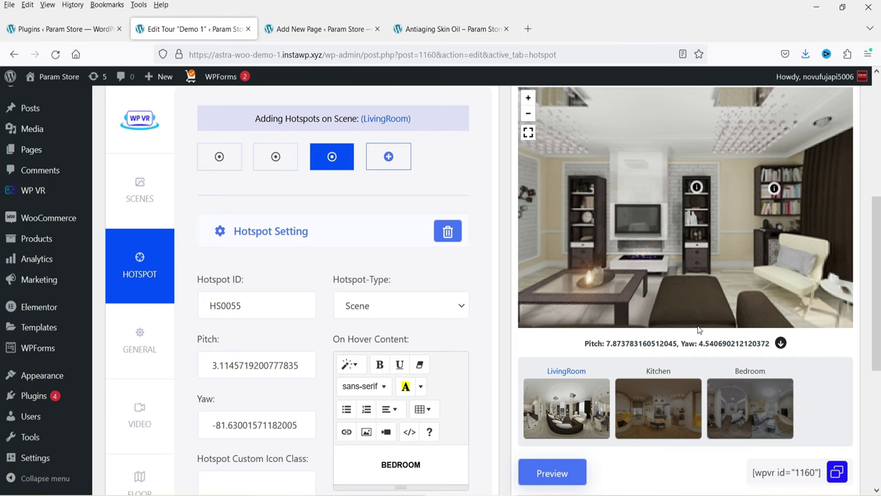
pyautogui.click(140, 340)
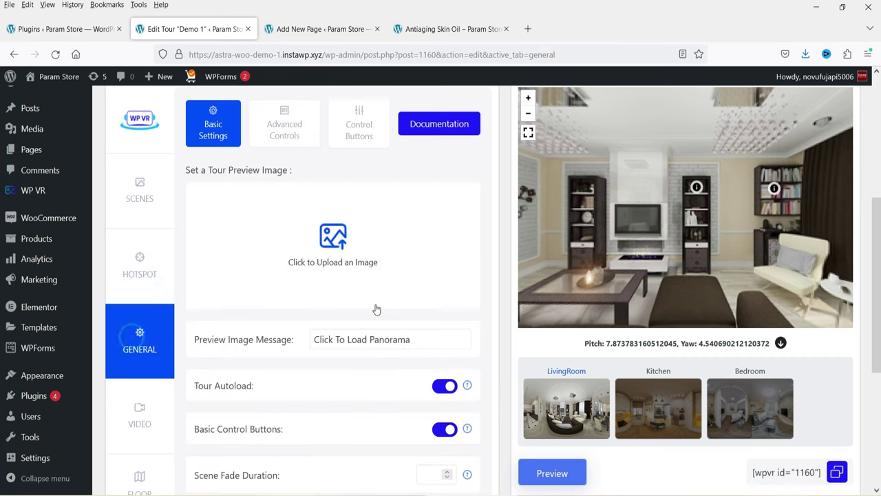
pyautogui.scroll(2, 377, 311)
pyautogui.click(290, 255)
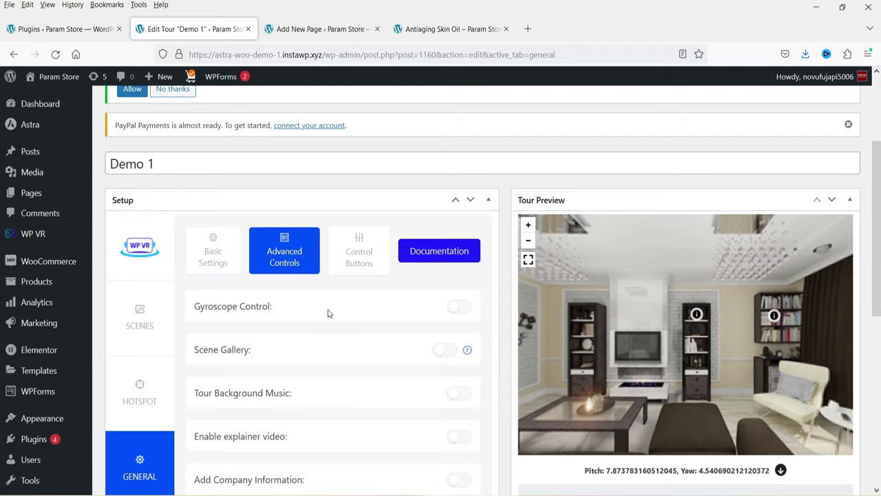
pyautogui.scroll(-2, 329, 313)
pyautogui.moveTo(196, 267); pyautogui.dragTo(296, 269)
pyautogui.click(345, 274)
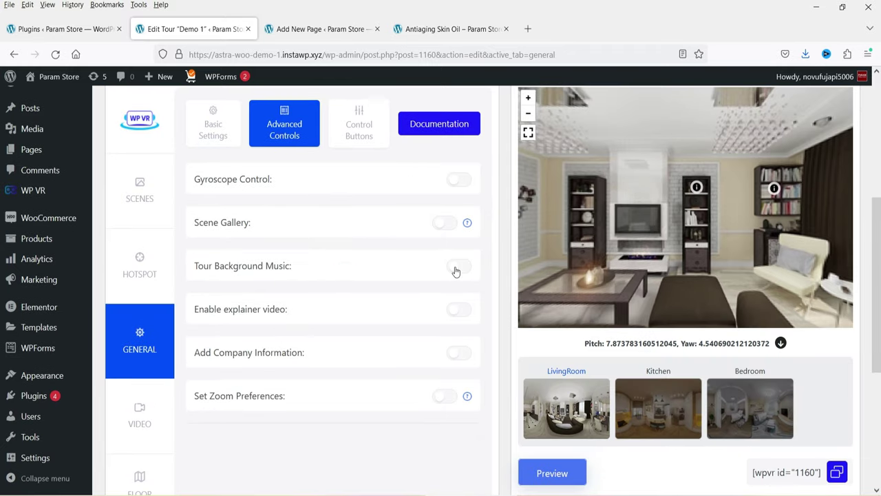
pyautogui.click(456, 268)
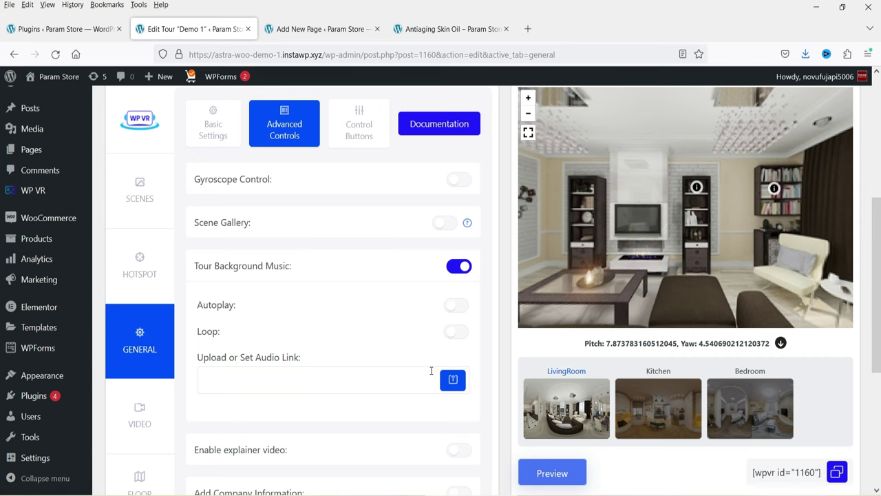
pyautogui.scroll(2, 431, 371)
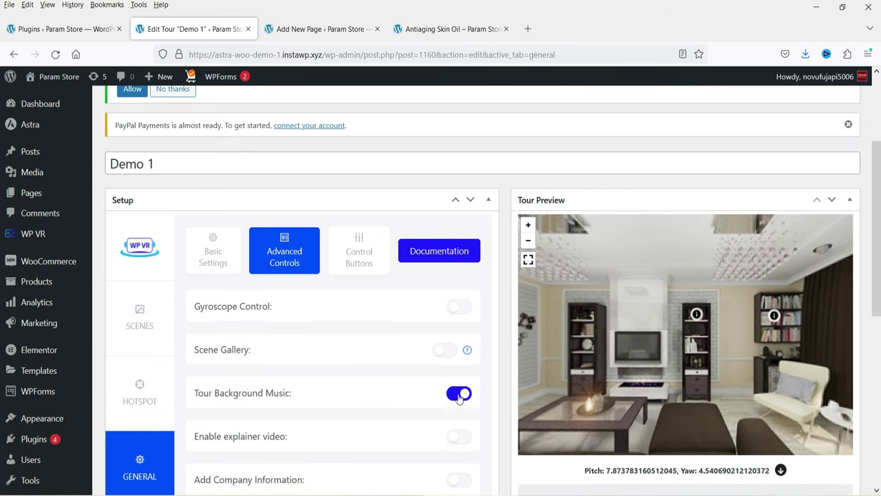
pyautogui.click(458, 394)
# Enable Auto Rotation in Demo 1's basic general settings and update the tour
pyautogui.scroll(-3, 387, 368)
pyautogui.scroll(-2, 409, 385)
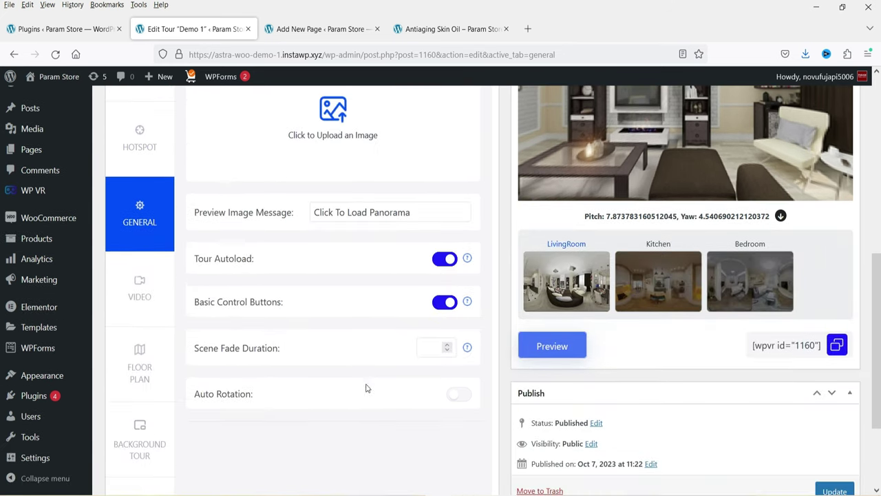
pyautogui.click(458, 394)
pyautogui.scroll(-2, 388, 361)
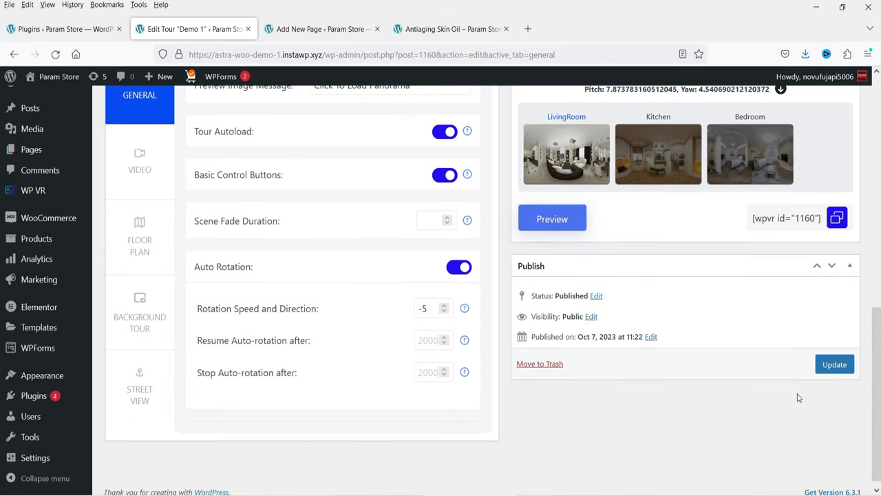
pyautogui.click(834, 365)
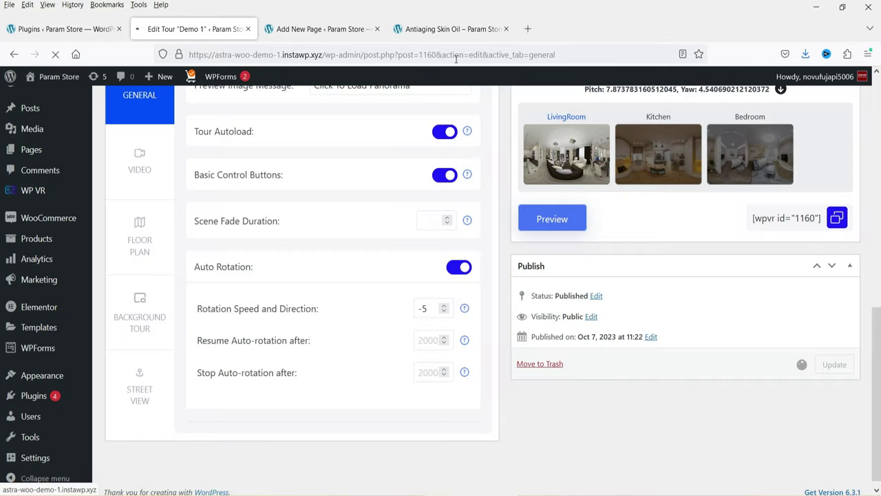
# Check the auto rotation on the published Tour page and in the Demo 1 editor's tour preview
pyautogui.click(552, 218)
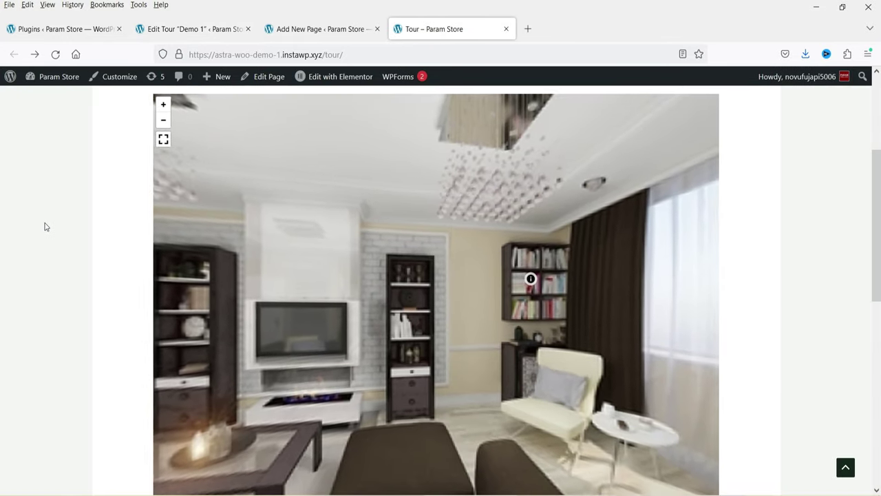
pyautogui.click(175, 29)
pyautogui.scroll(-3, 363, 296)
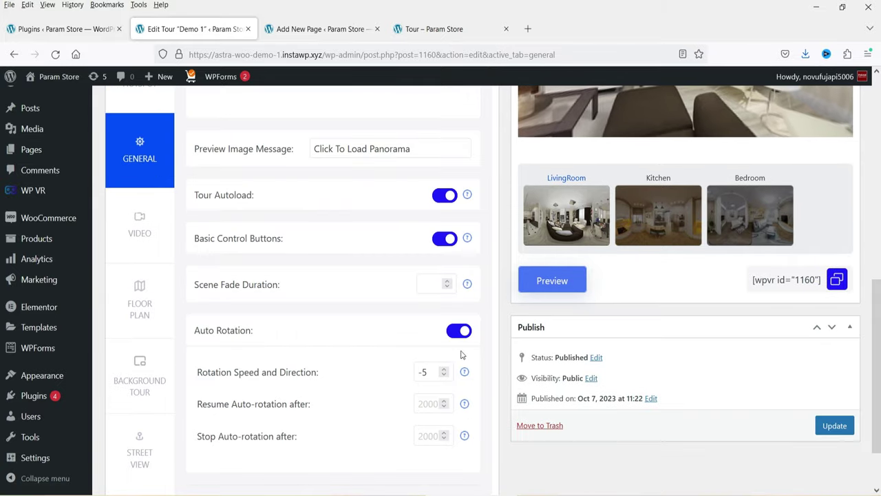
pyautogui.scroll(3, 760, 234)
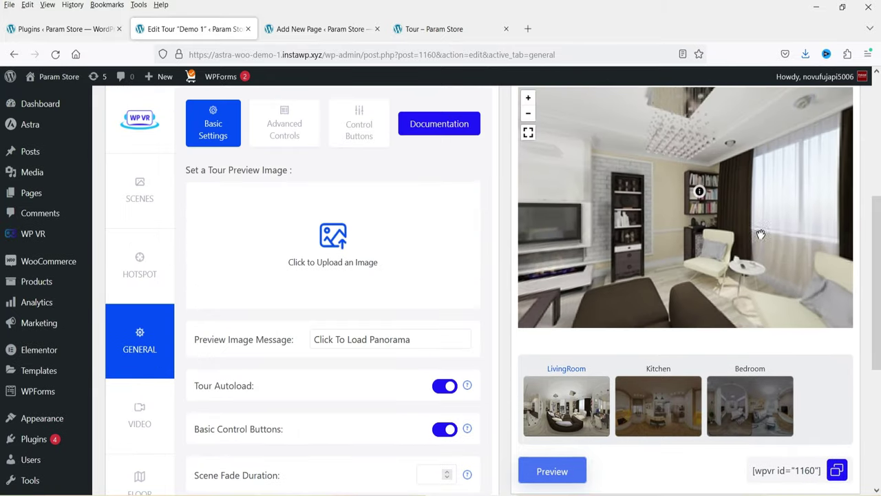
# Look around the living room on the published Tour page, check its hotspots, enter the kitchen scene, and view Demo 1's editor preview
pyautogui.click(448, 26)
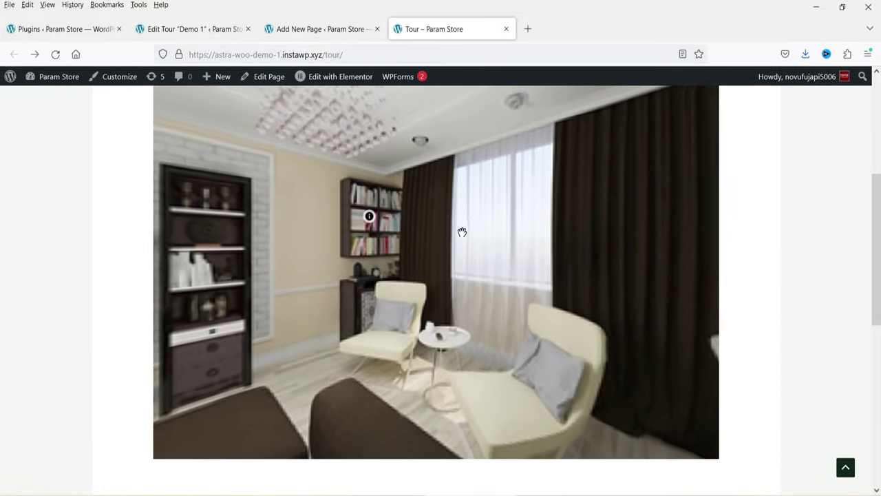
pyautogui.click(461, 232)
pyautogui.moveTo(285, 262); pyautogui.dragTo(487, 262)
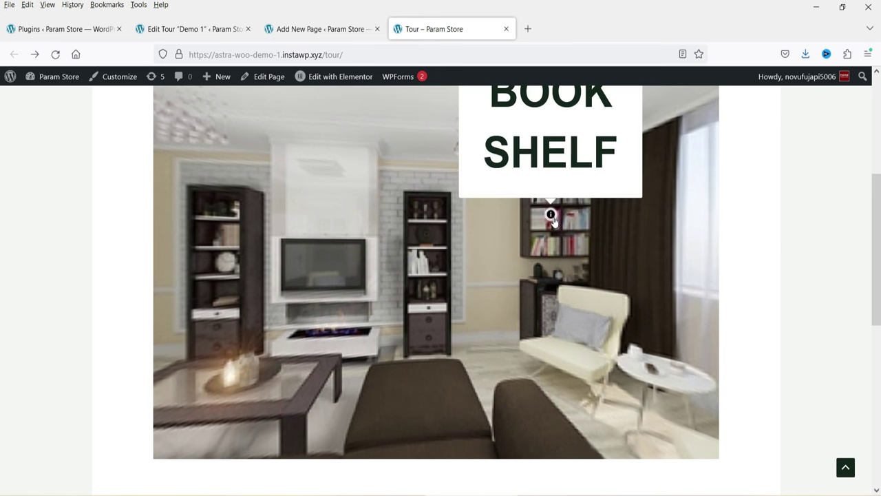
pyautogui.moveTo(381, 278); pyautogui.dragTo(482, 271)
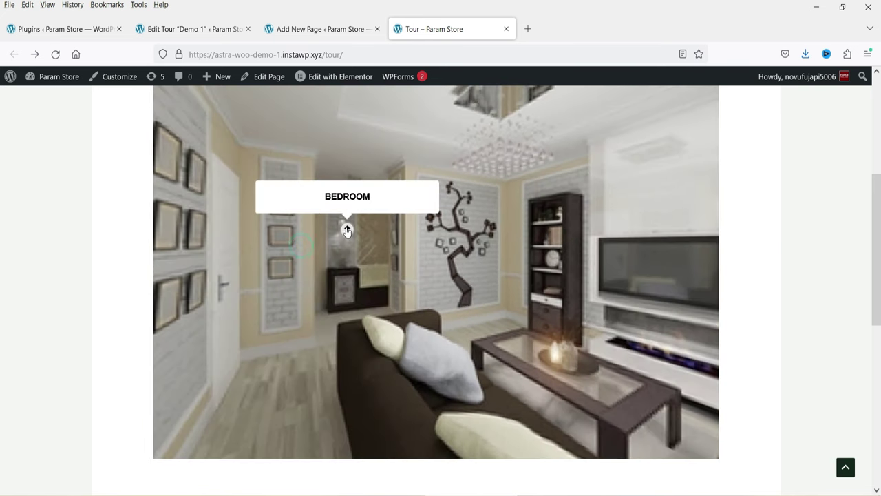
pyautogui.click(347, 231)
pyautogui.moveTo(310, 291); pyautogui.dragTo(406, 268)
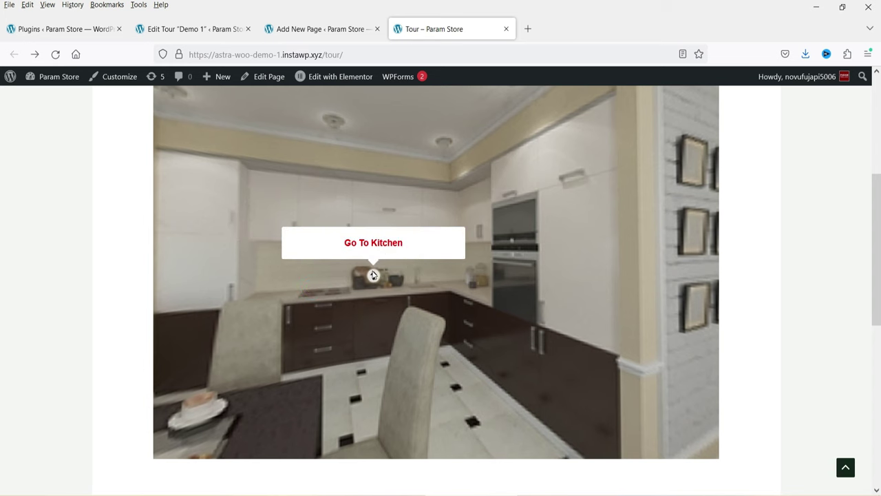
pyautogui.click(373, 276)
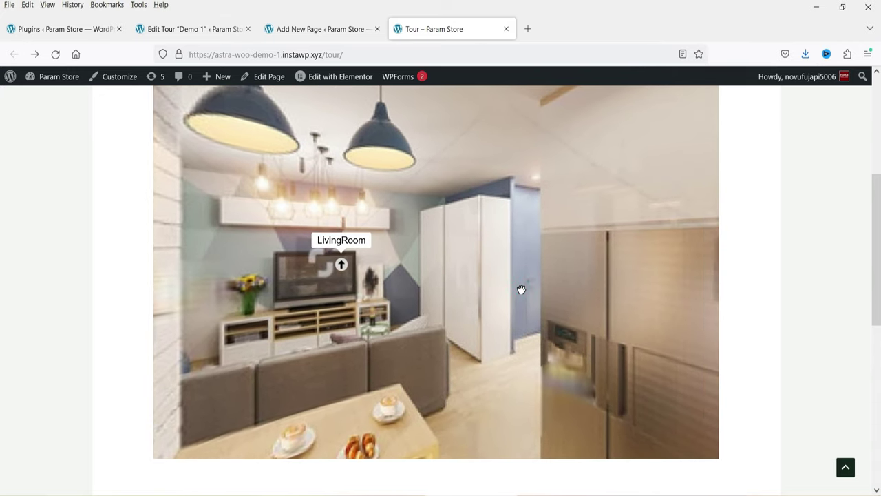
pyautogui.click(198, 28)
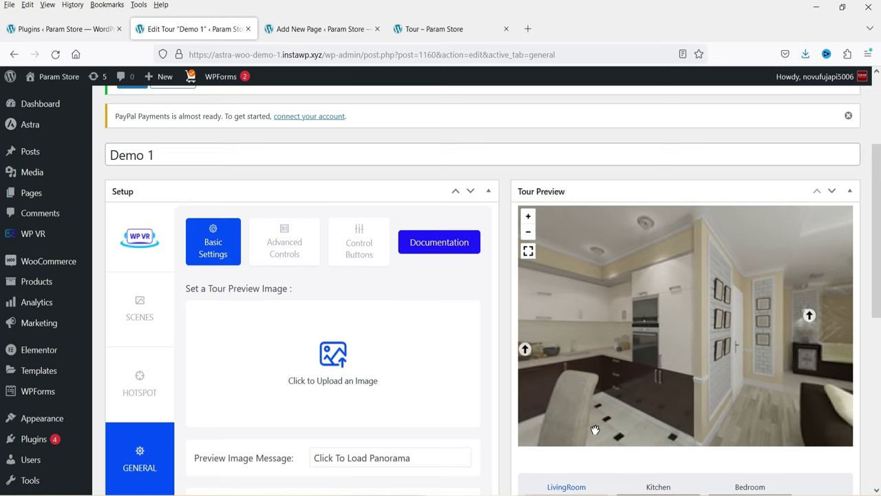
pyautogui.click(434, 29)
# In Elementor, add a WPVR widget below the Tour page's title and assign it the tour Demo 1 : 1160
pyautogui.click(297, 30)
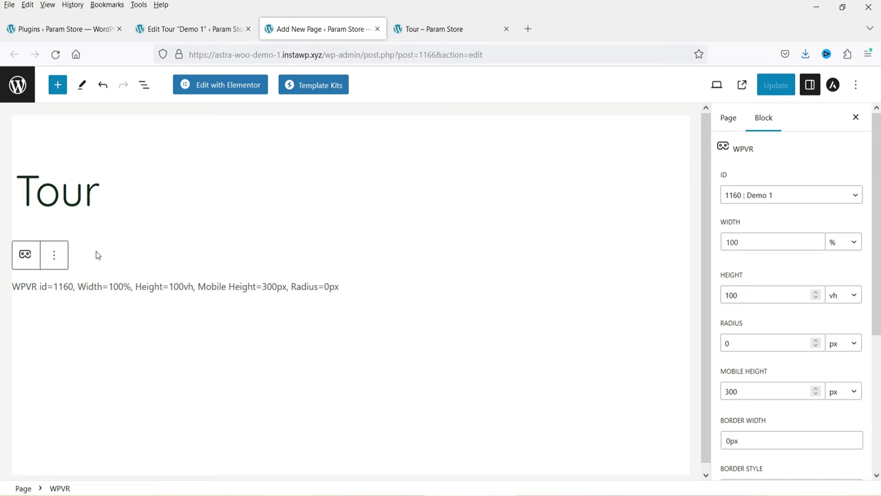
pyautogui.click(206, 86)
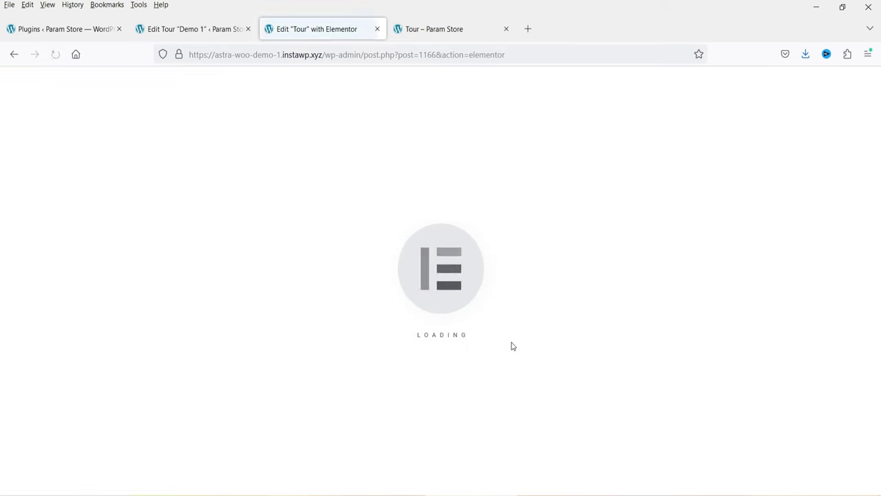
pyautogui.write('wp')
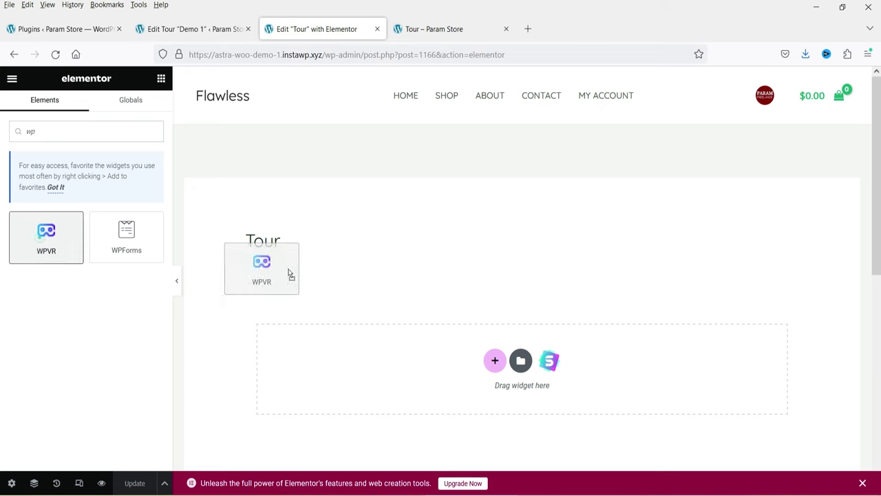
pyautogui.moveTo(289, 274); pyautogui.dragTo(345, 265)
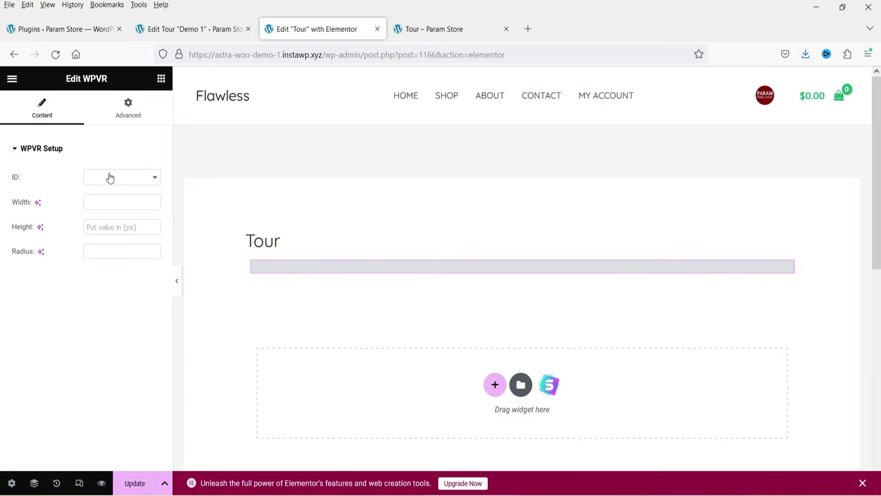
pyautogui.click(116, 197)
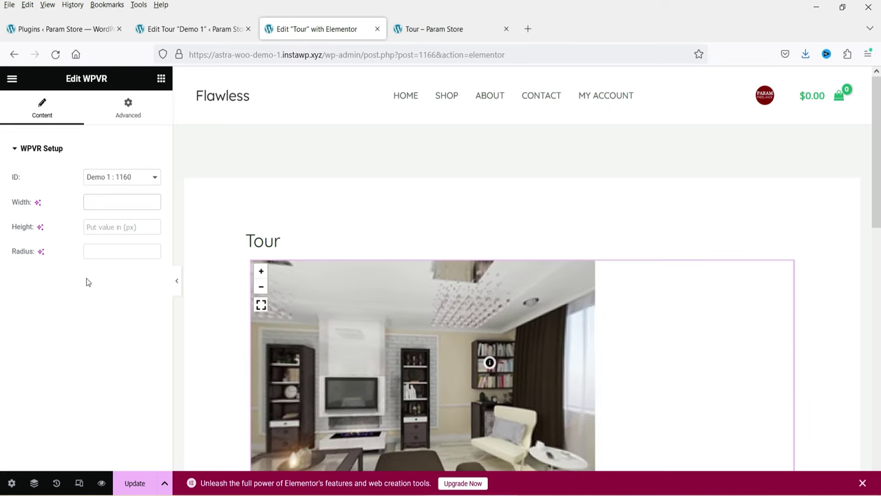
pyautogui.scroll(-2, 729, 281)
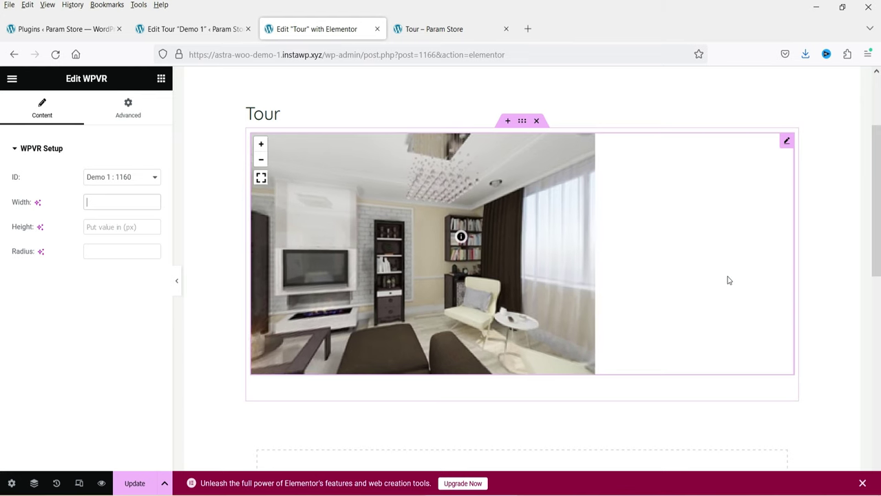